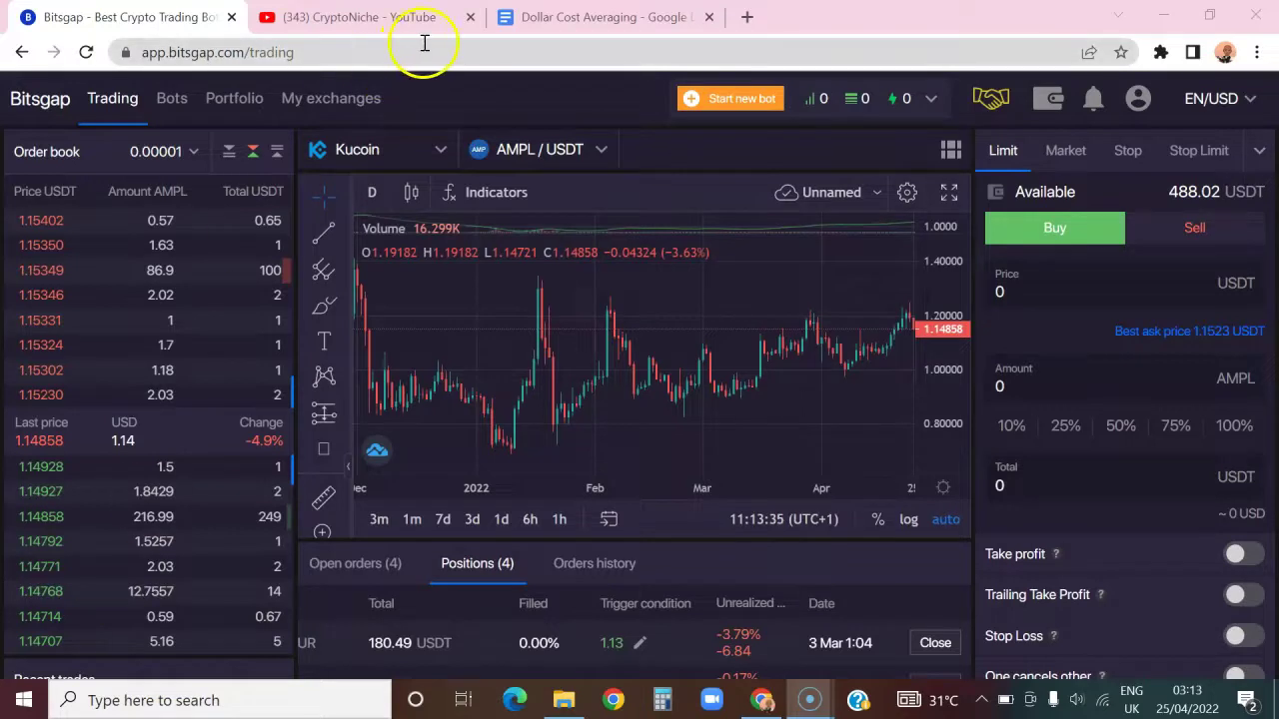
# View the "What You Will Learn" outline in the Dollar Cost Averaging document, then browse the videos on the CryptoNiche YouTube channel.
pyautogui.click(581, 17)
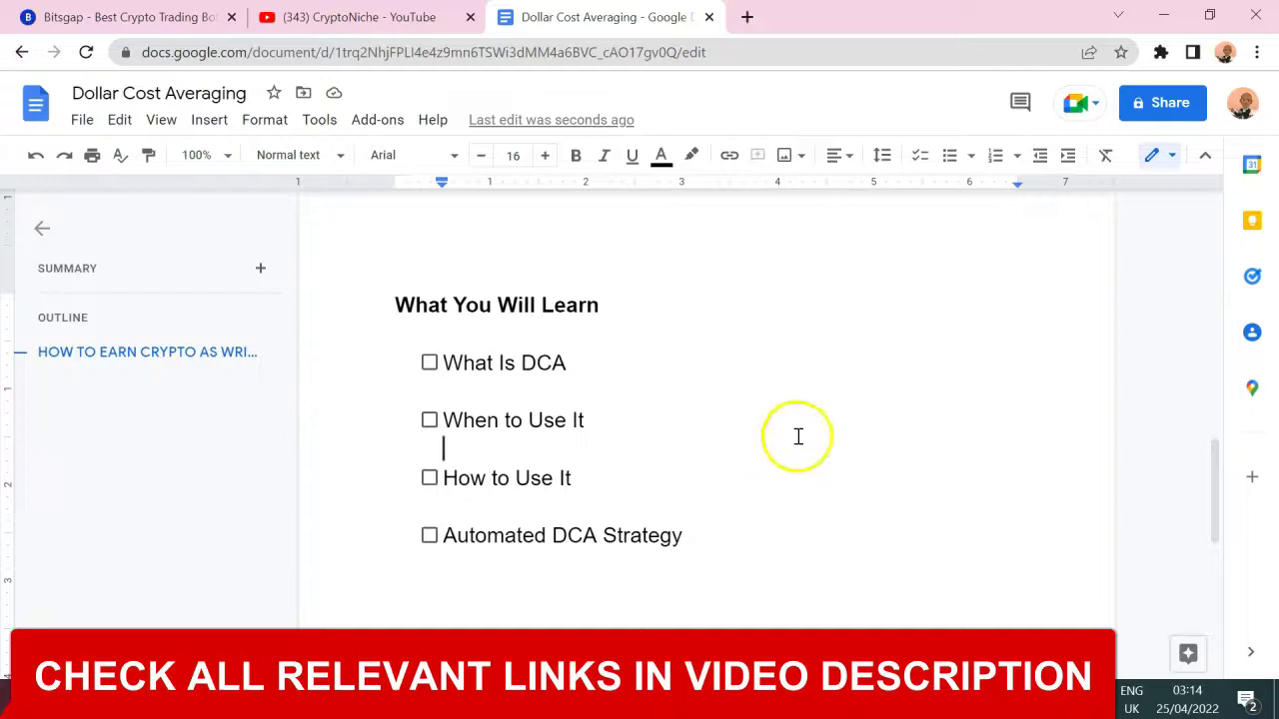
pyautogui.click(314, 17)
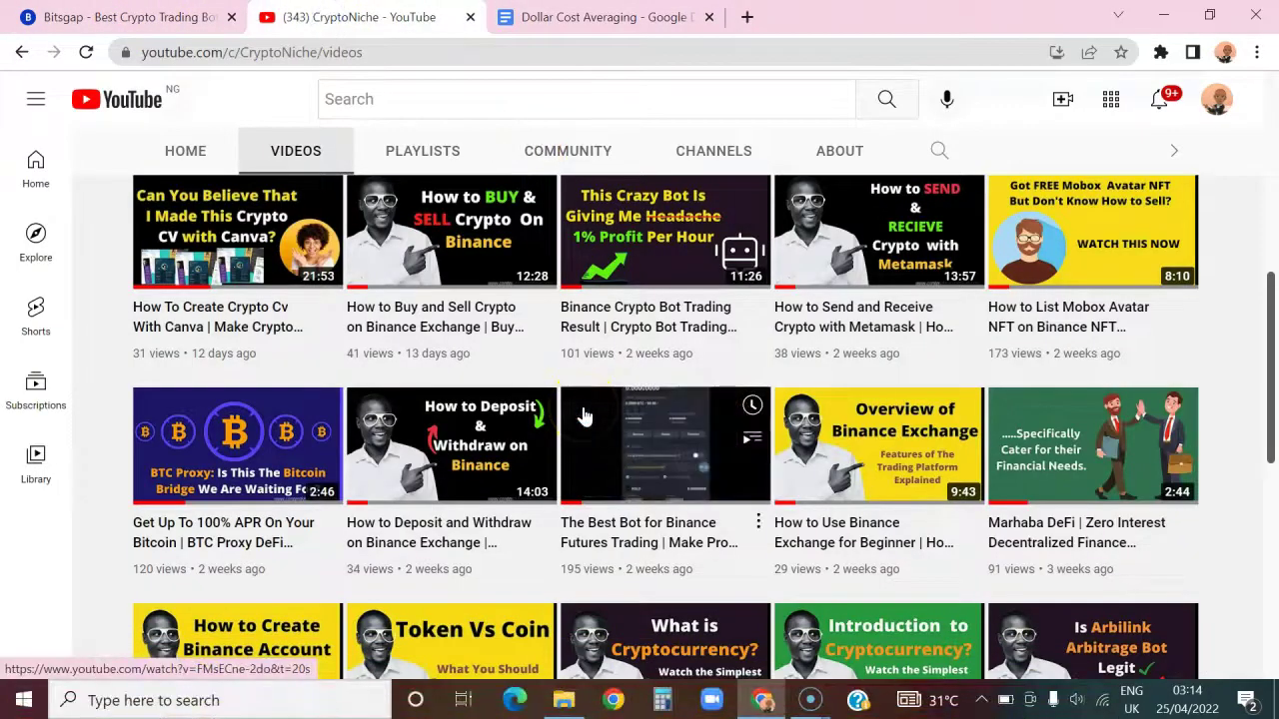
pyautogui.scroll(-6, 589, 416)
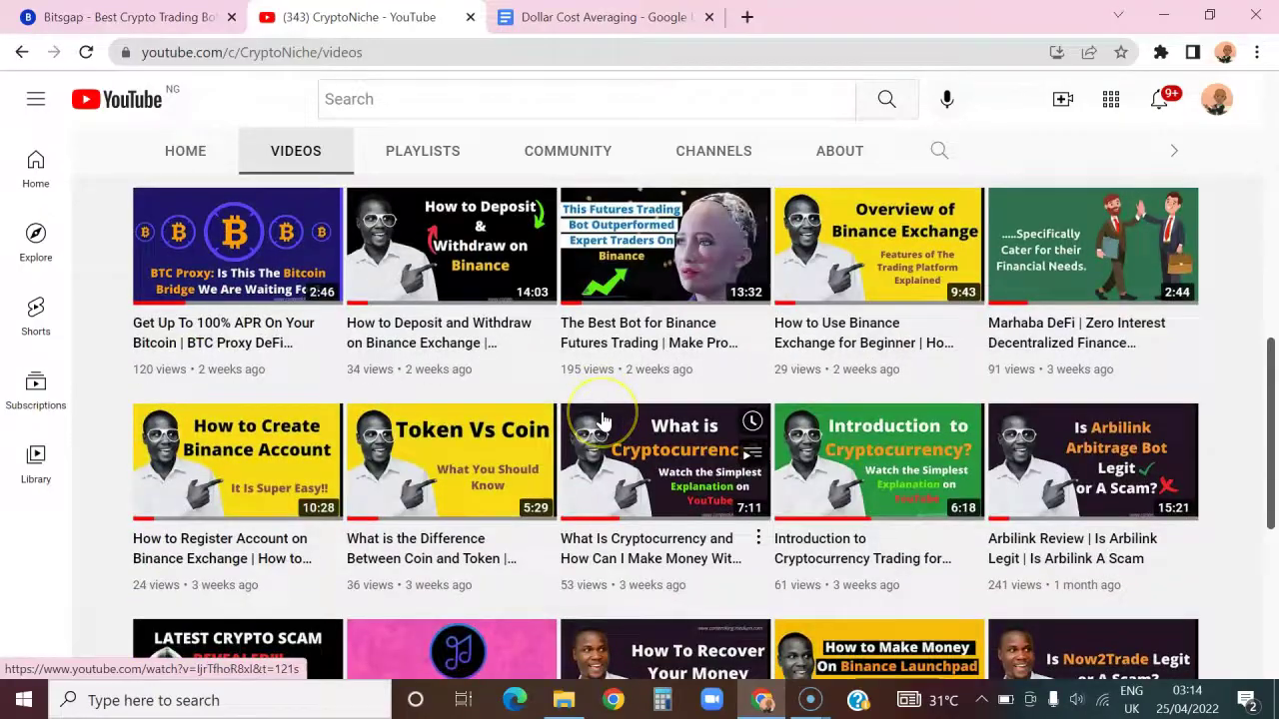
pyautogui.scroll(3, 604, 420)
pyautogui.scroll(3, 603, 420)
pyautogui.scroll(-9, 603, 420)
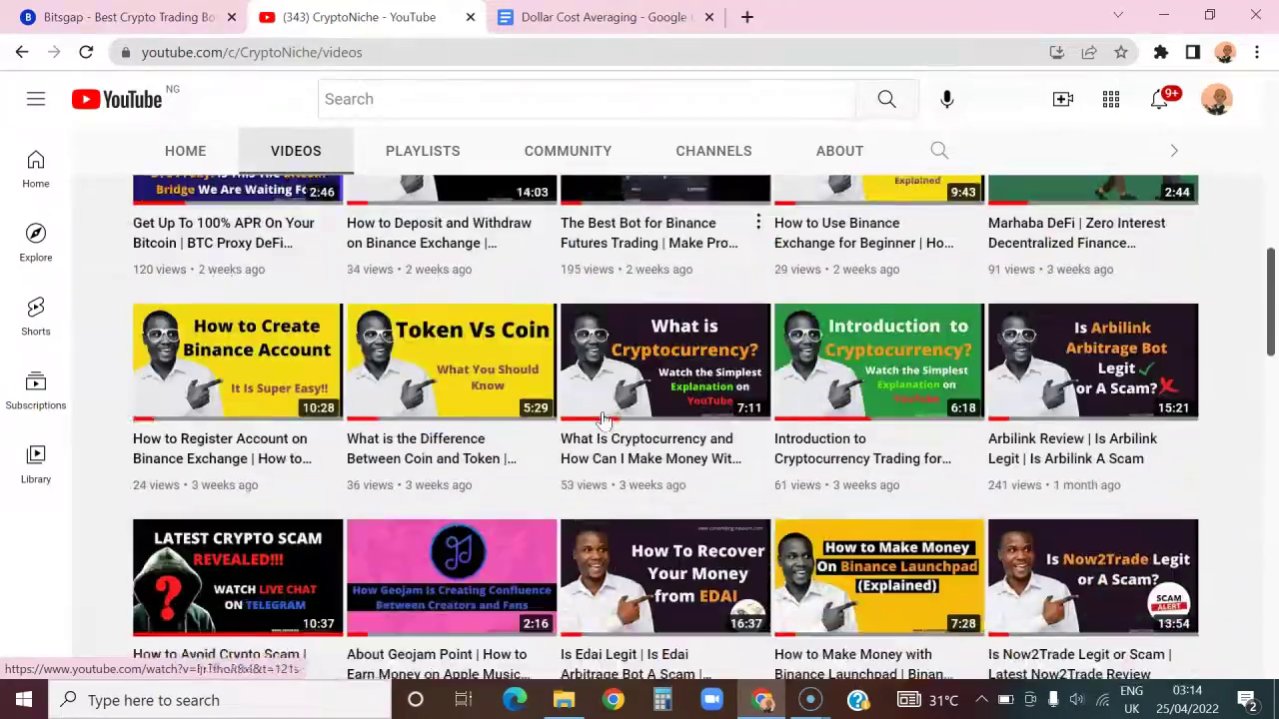
pyautogui.scroll(-3, 599, 420)
pyautogui.scroll(10, 602, 419)
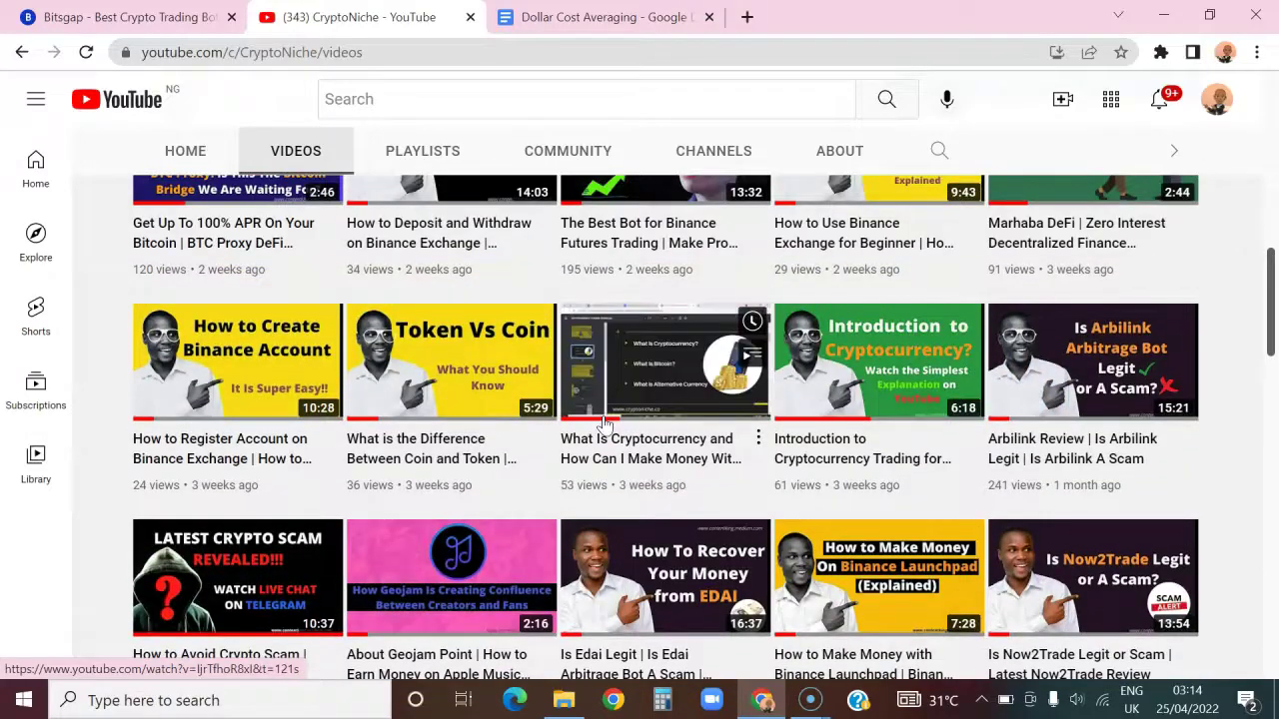
pyautogui.scroll(2, 560, 320)
pyautogui.scroll(-3, 624, 383)
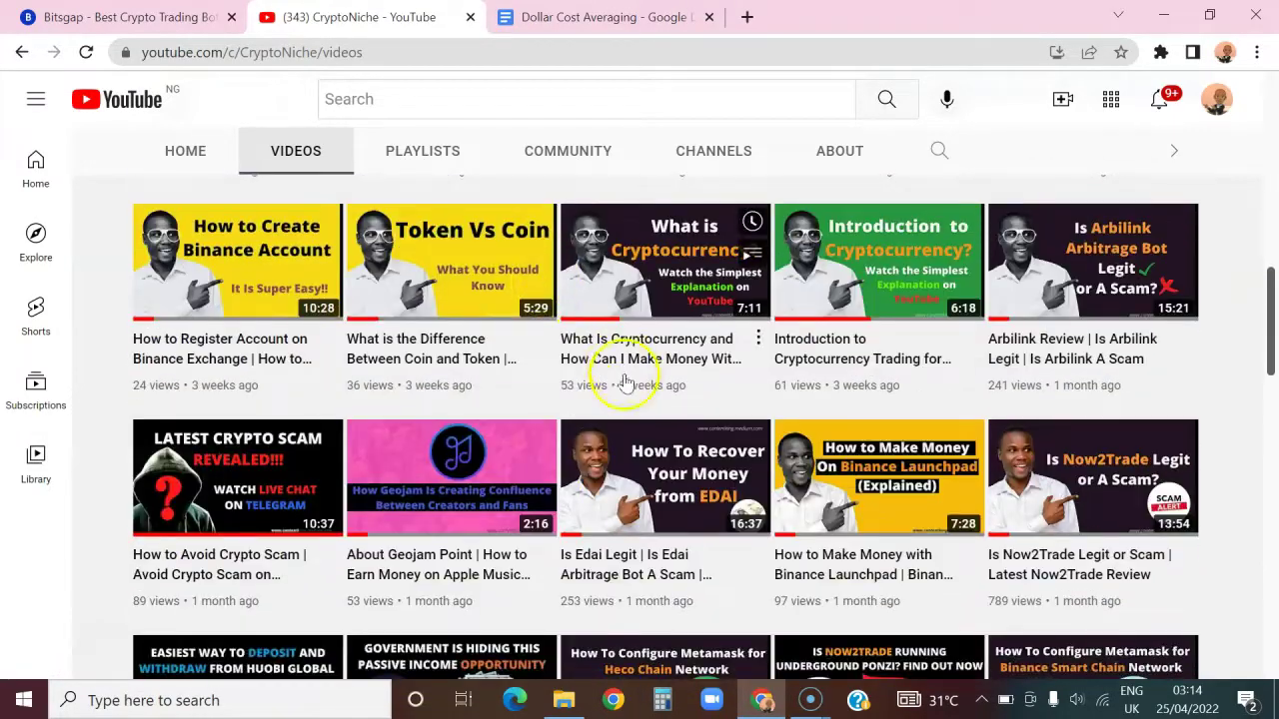
pyautogui.scroll(5, 579, 395)
pyautogui.scroll(-2, 599, 440)
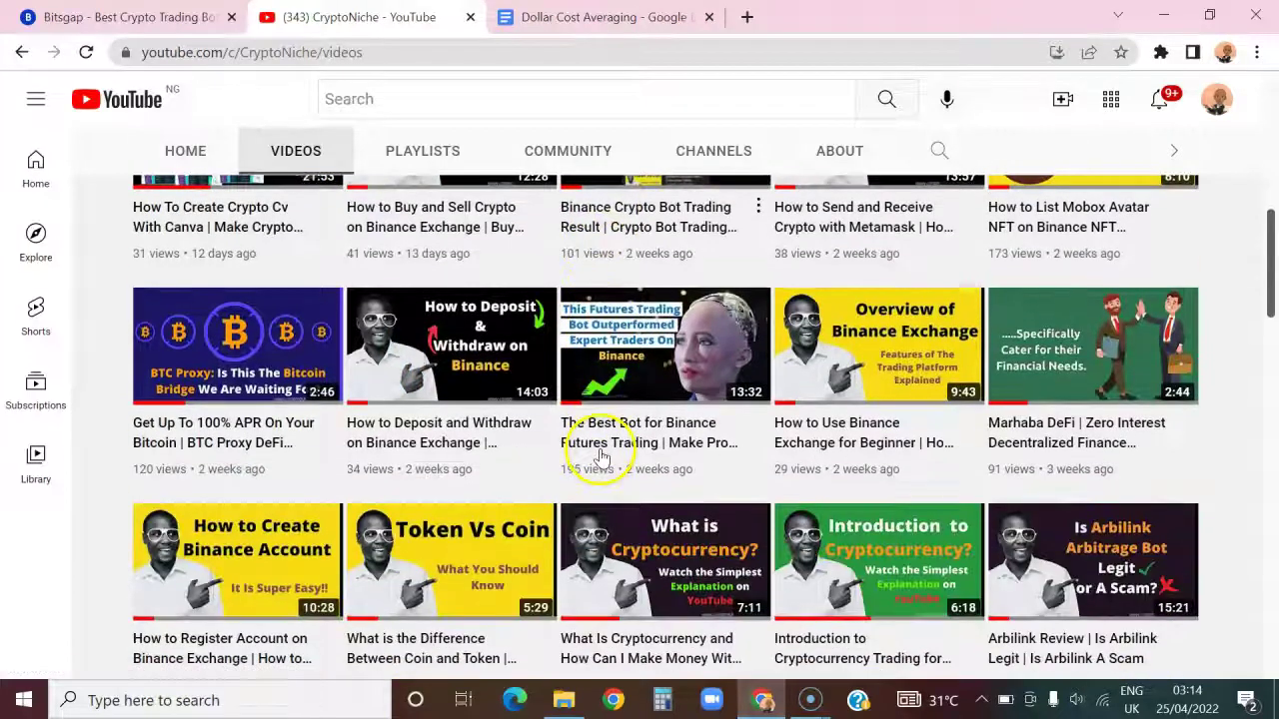
pyautogui.scroll(-3, 559, 460)
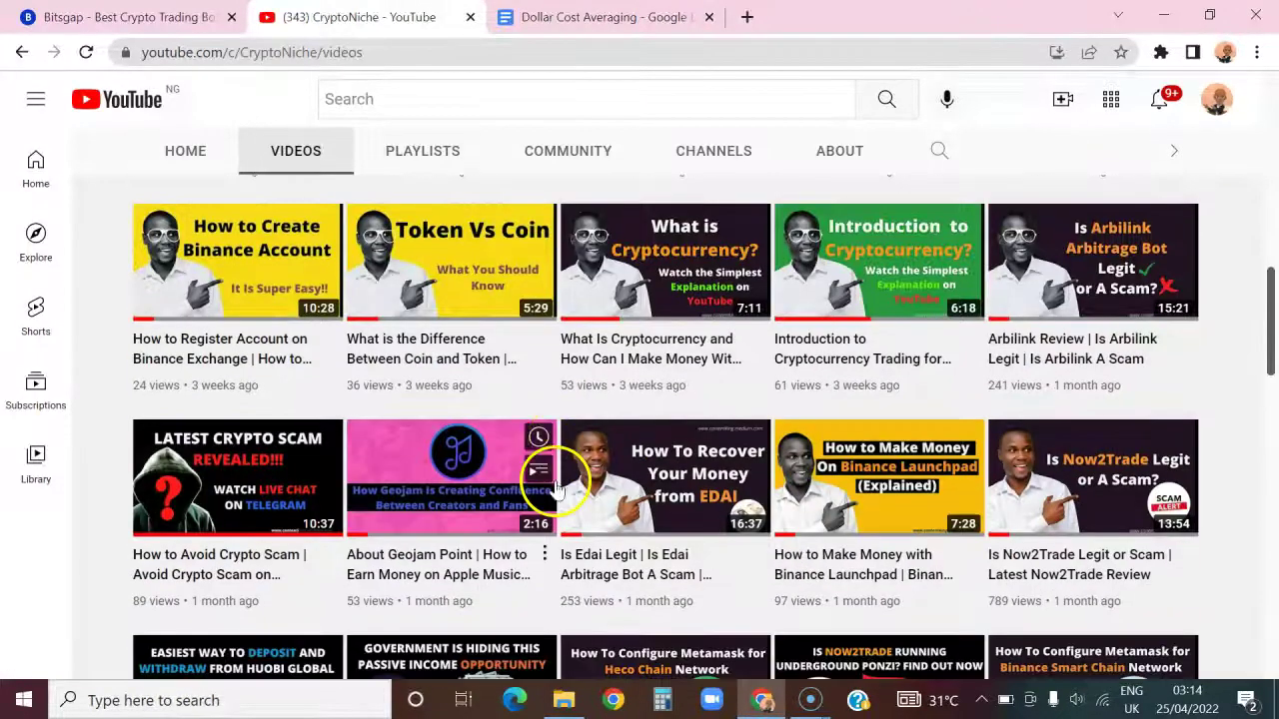
pyautogui.scroll(4, 557, 490)
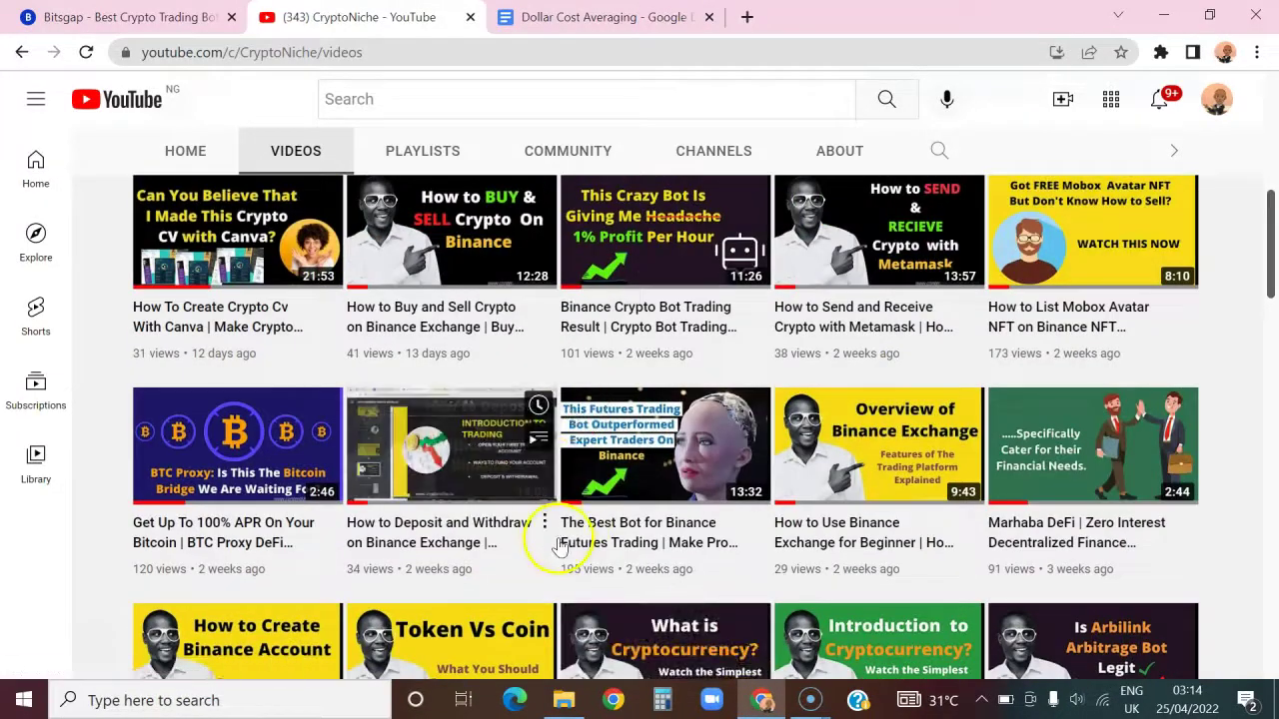
pyautogui.scroll(3, 560, 547)
pyautogui.scroll(-3, 545, 513)
pyautogui.scroll(2, 561, 548)
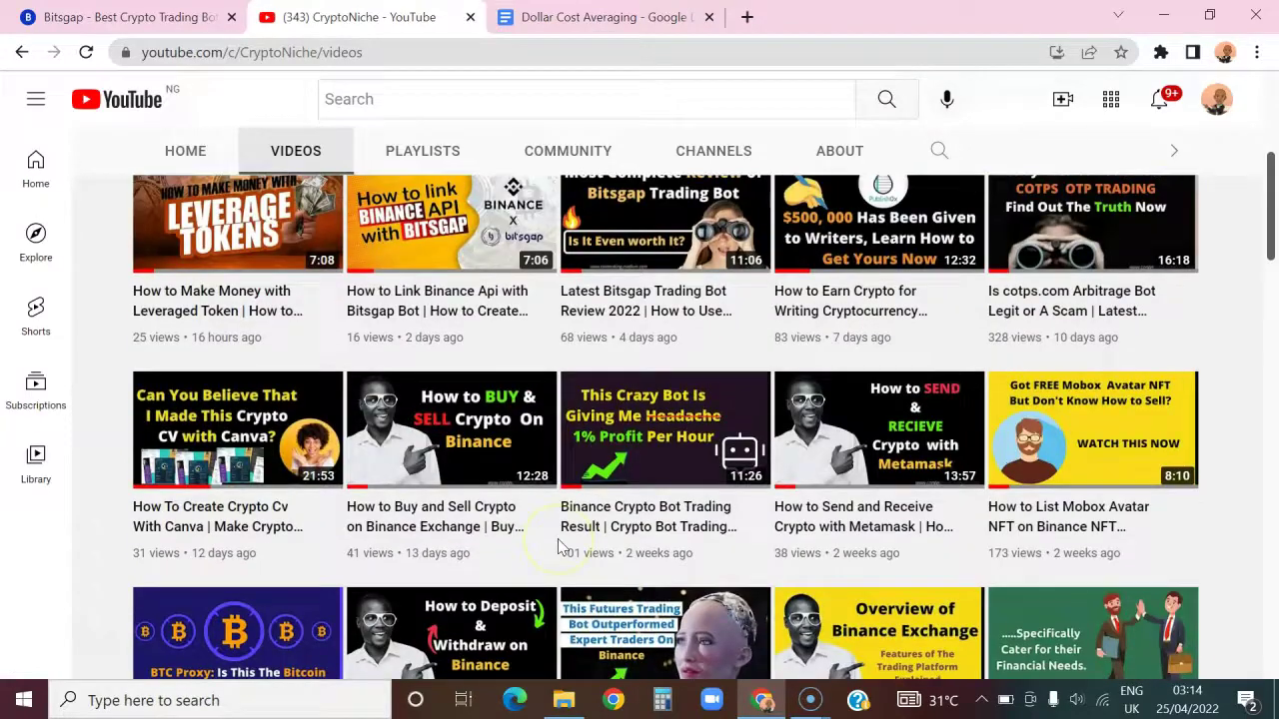
pyautogui.scroll(1, 554, 500)
pyautogui.scroll(-3, 568, 451)
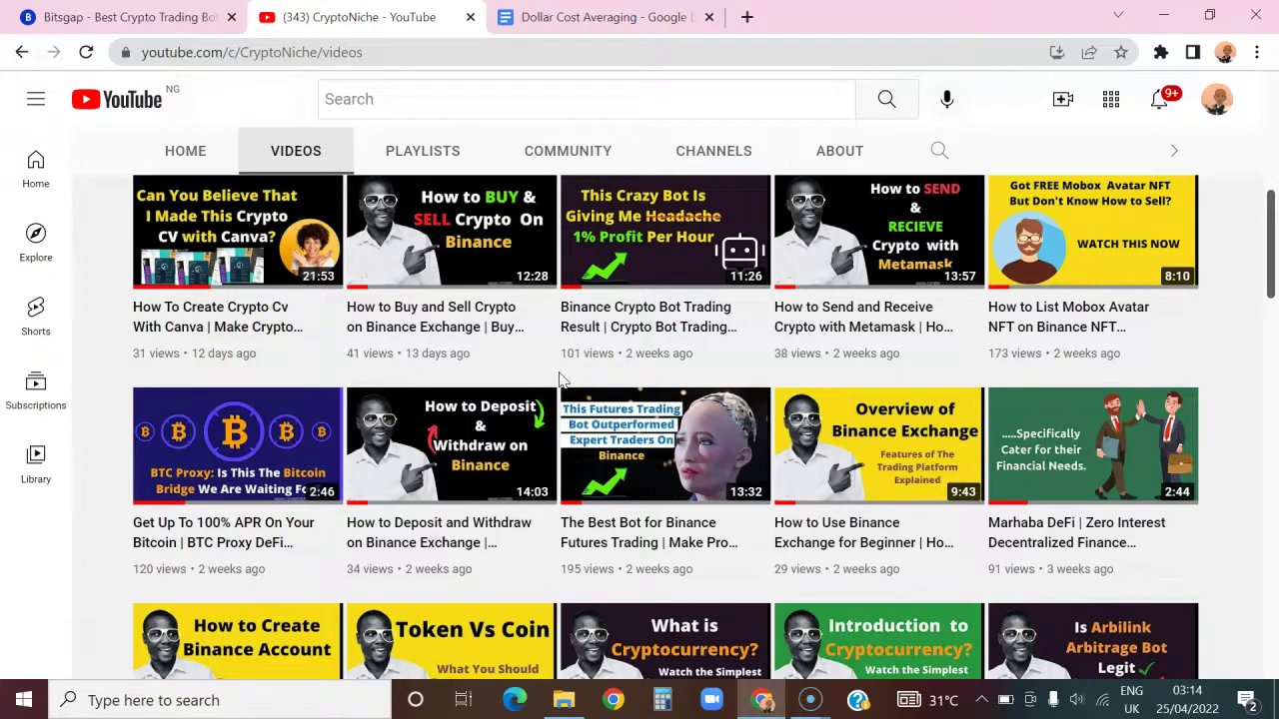
# Open the published Medium story "How to Use Bitsgap DCA (Dollar Cost Averaging) Bot and Make Steady Profit (Full Tutorial)" in a new browser tab.
pyautogui.click(144, 17)
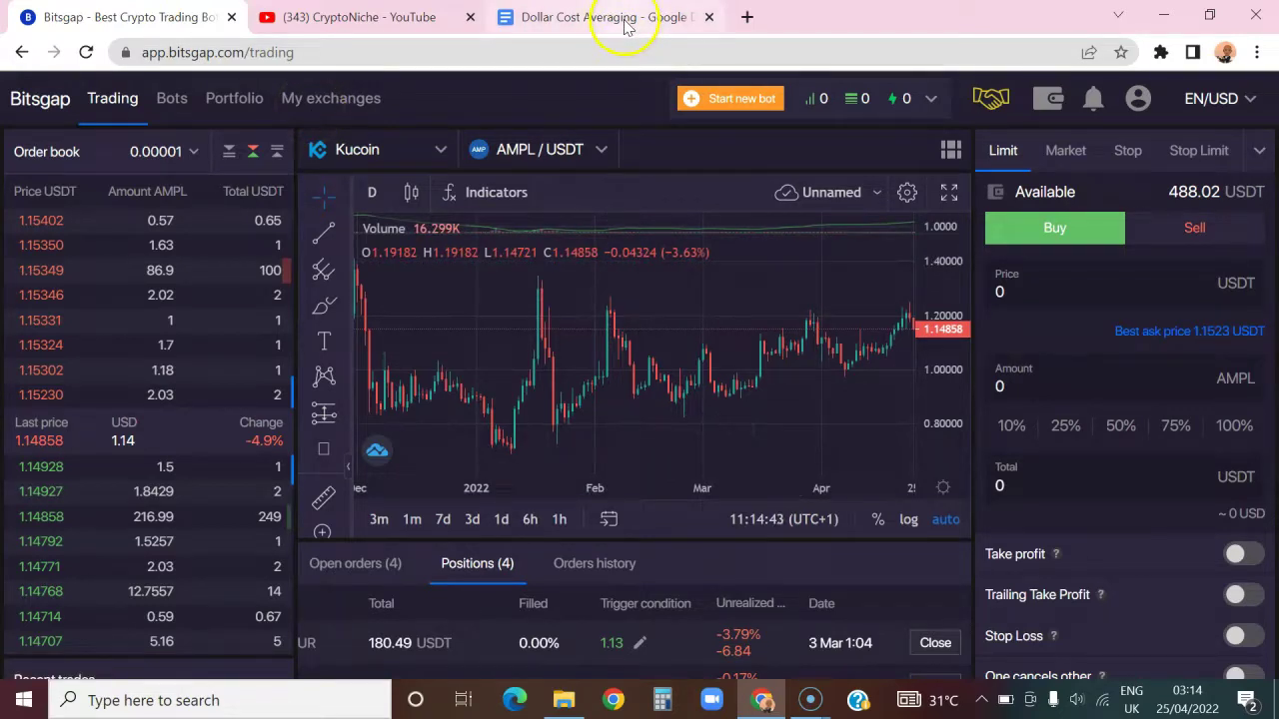
pyautogui.click(745, 18)
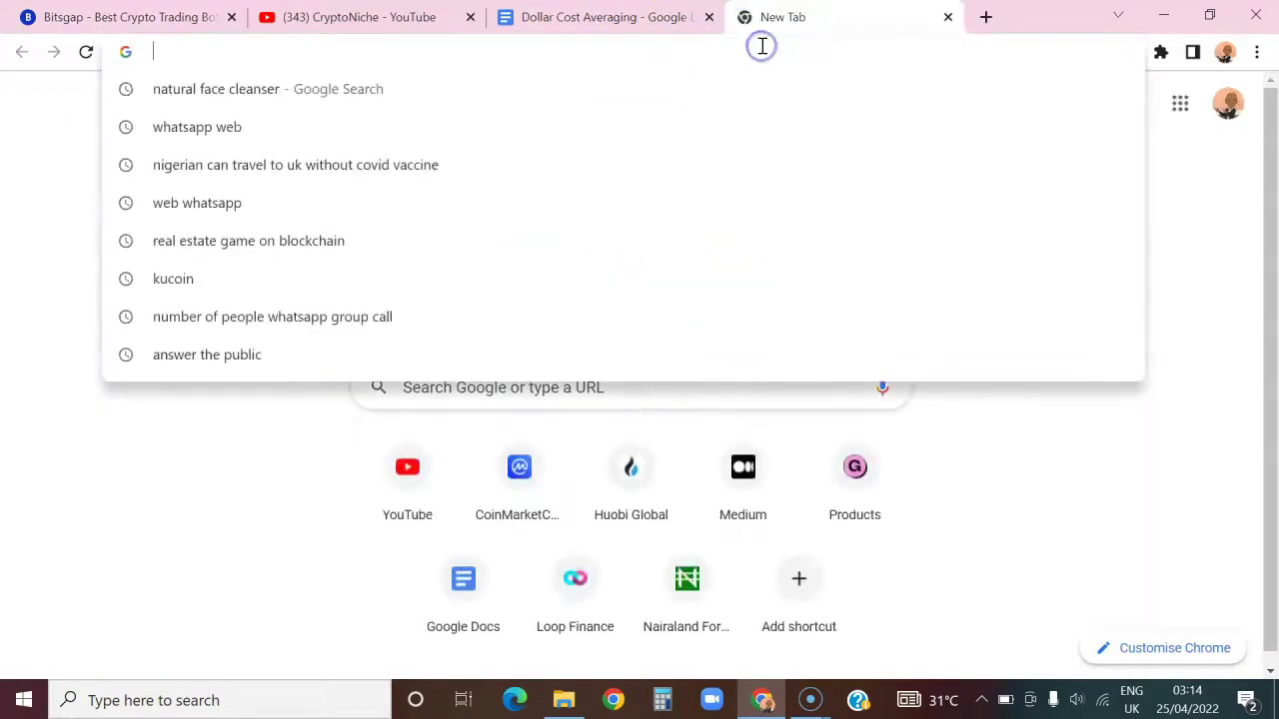
pyautogui.write('med')
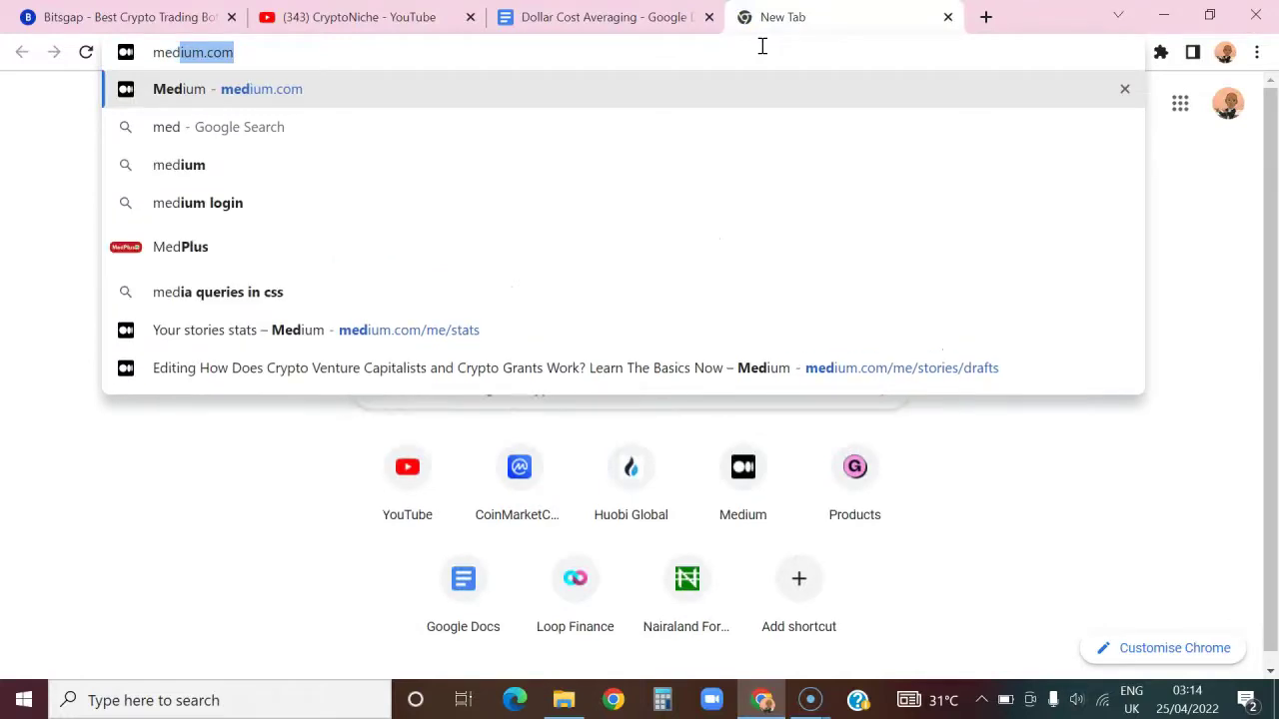
pyautogui.press('Return')
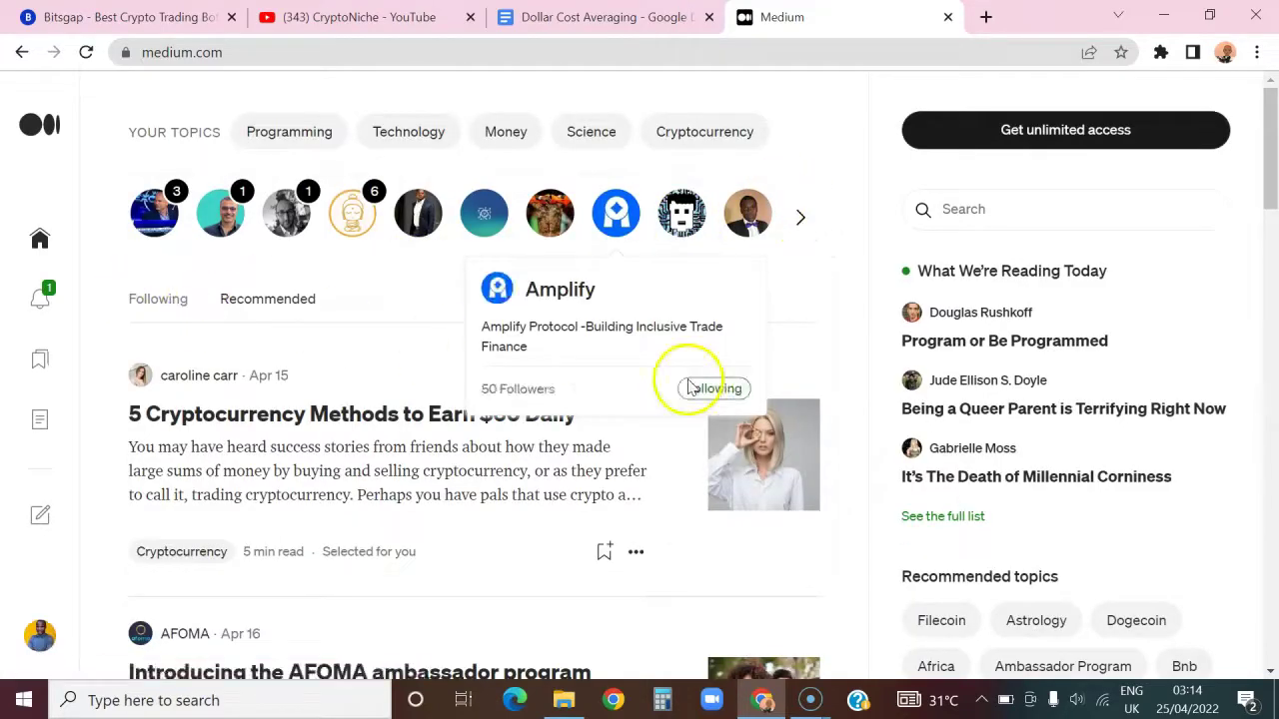
pyautogui.click(46, 421)
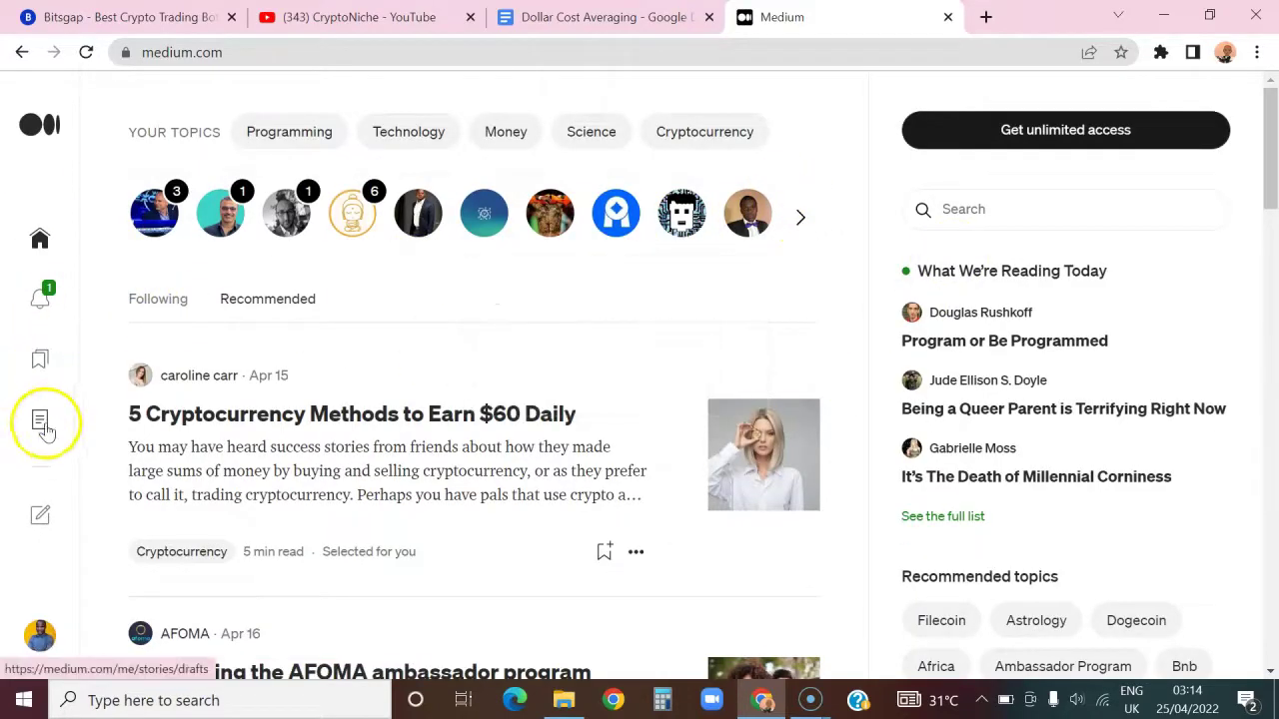
pyautogui.click(243, 245)
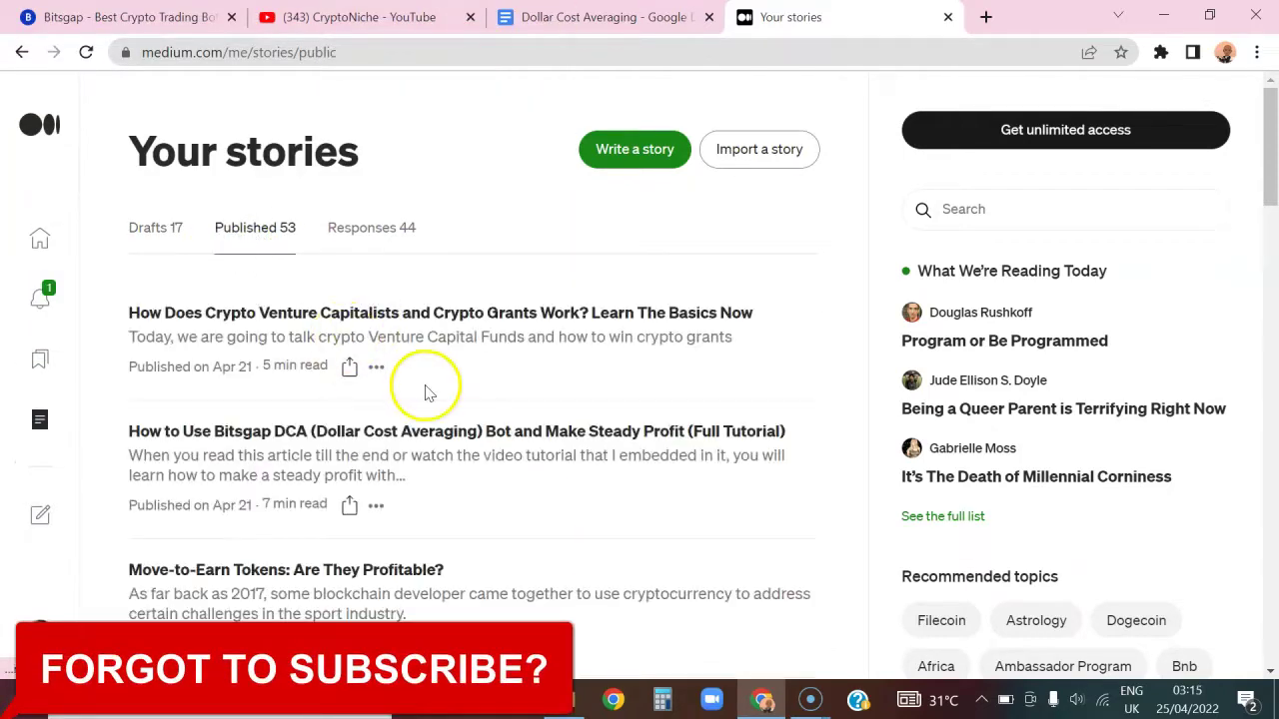
pyautogui.click(383, 433)
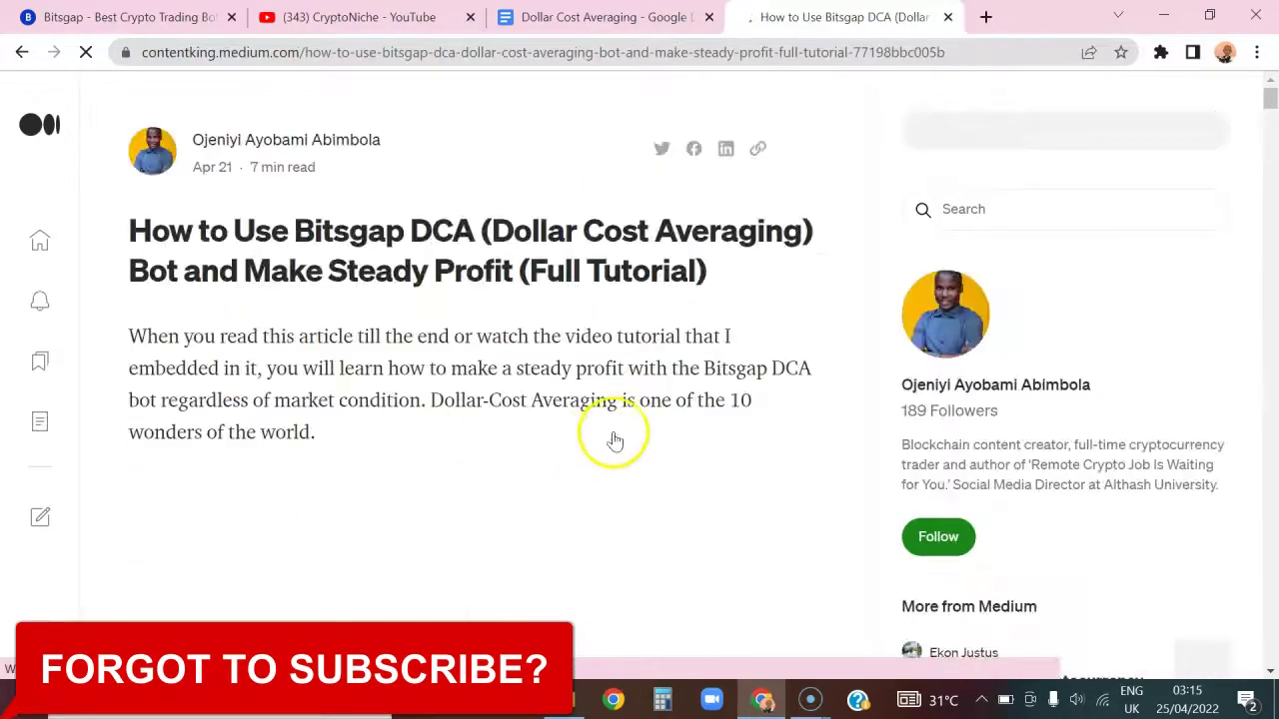
# Skim the article around its video tutorial and "What Is Cryptocurrency Dollar Cost Averaging?" sections.
pyautogui.scroll(-15, 615, 441)
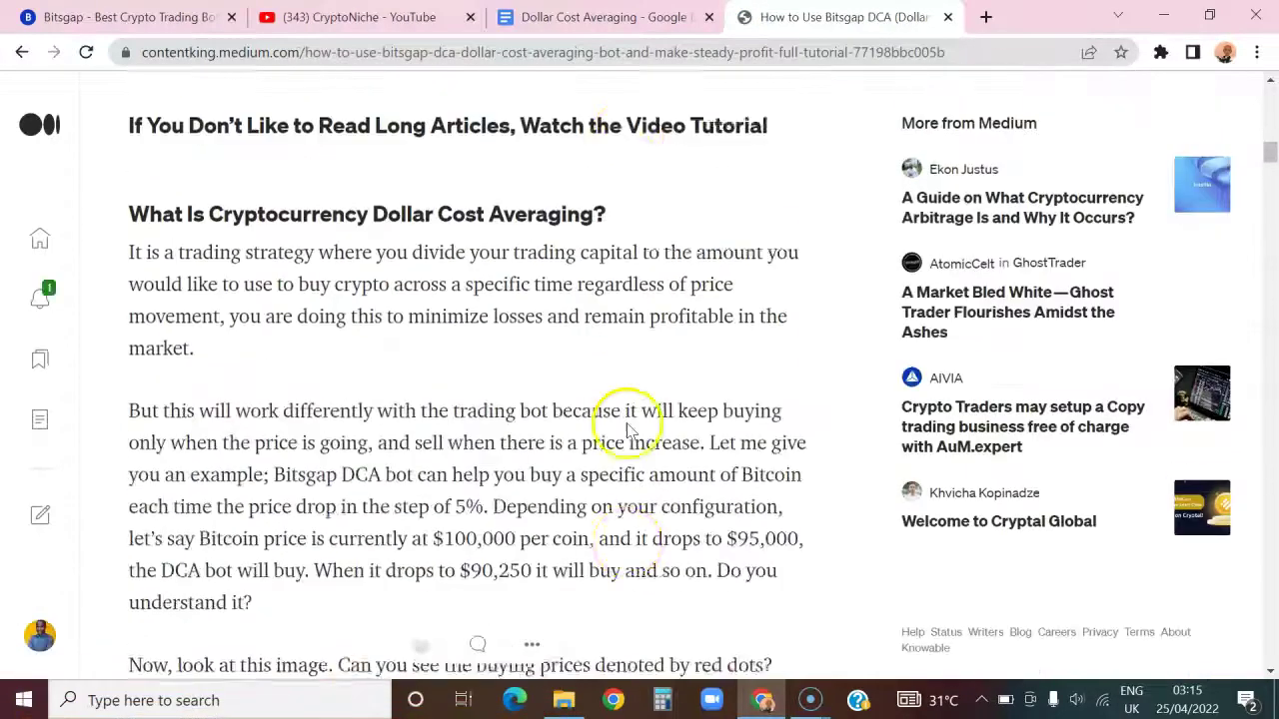
pyautogui.scroll(2, 628, 430)
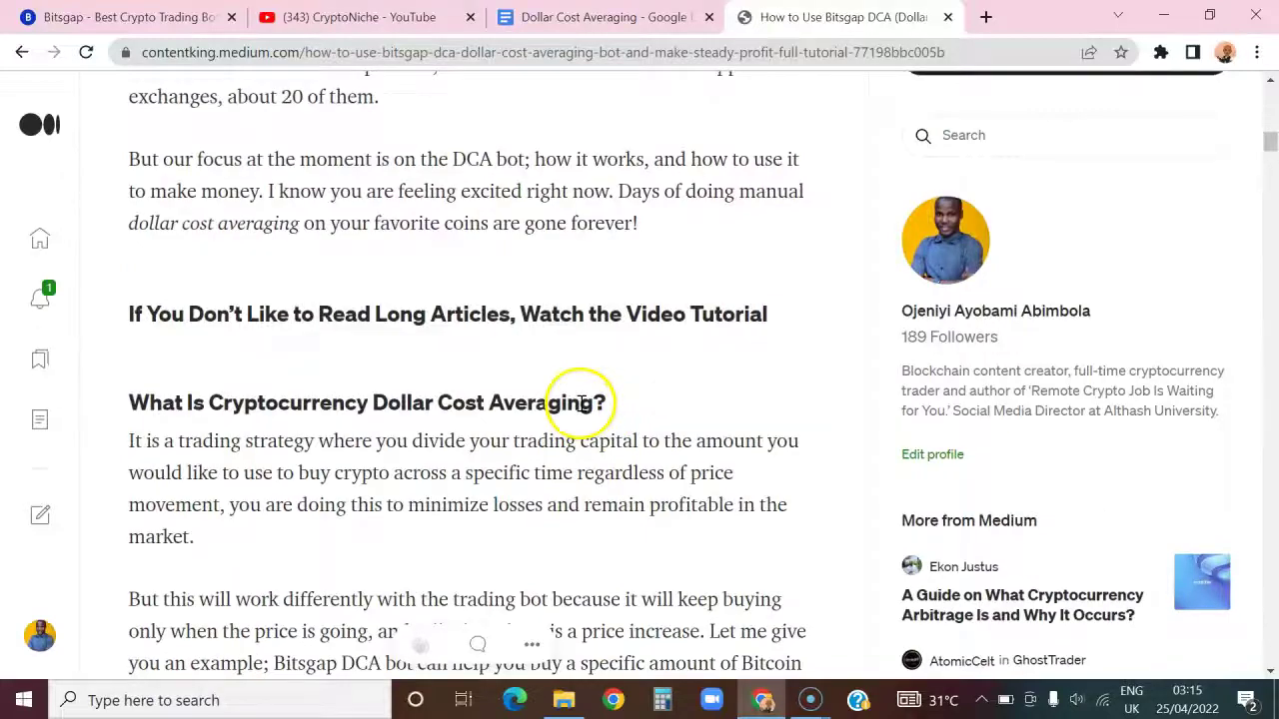
pyautogui.scroll(8, 582, 403)
pyautogui.scroll(-7, 582, 403)
pyautogui.scroll(-7, 581, 402)
pyautogui.scroll(5, 582, 403)
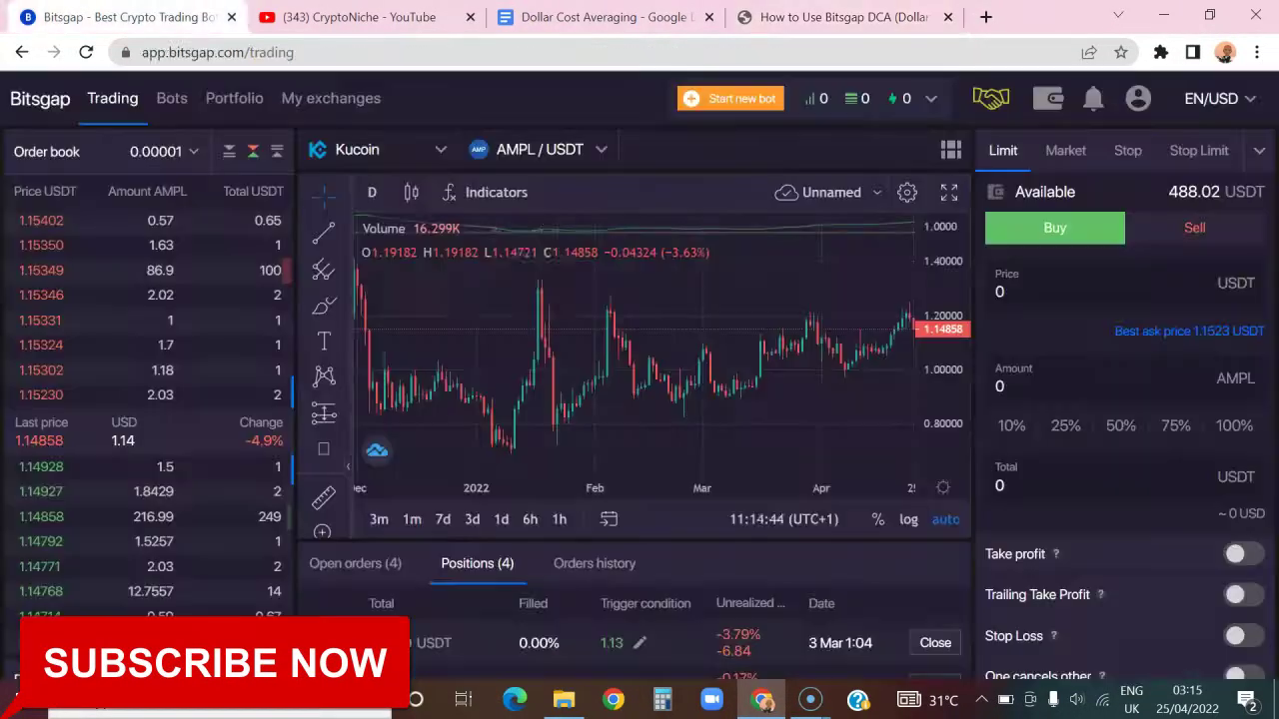
# Switch to Bitsgap and load the EOS / USDT pair from Kucoin to examine its price history.
pyautogui.click(130, 17)
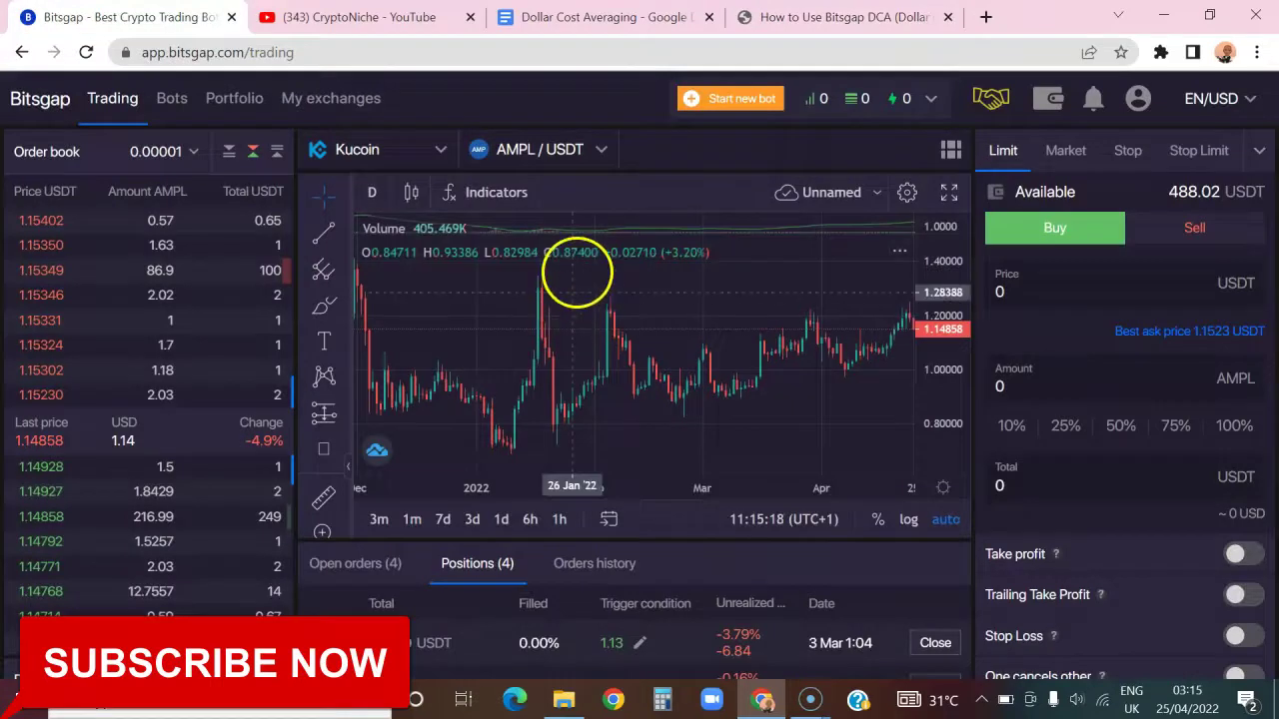
pyautogui.click(586, 150)
pyautogui.write('e')
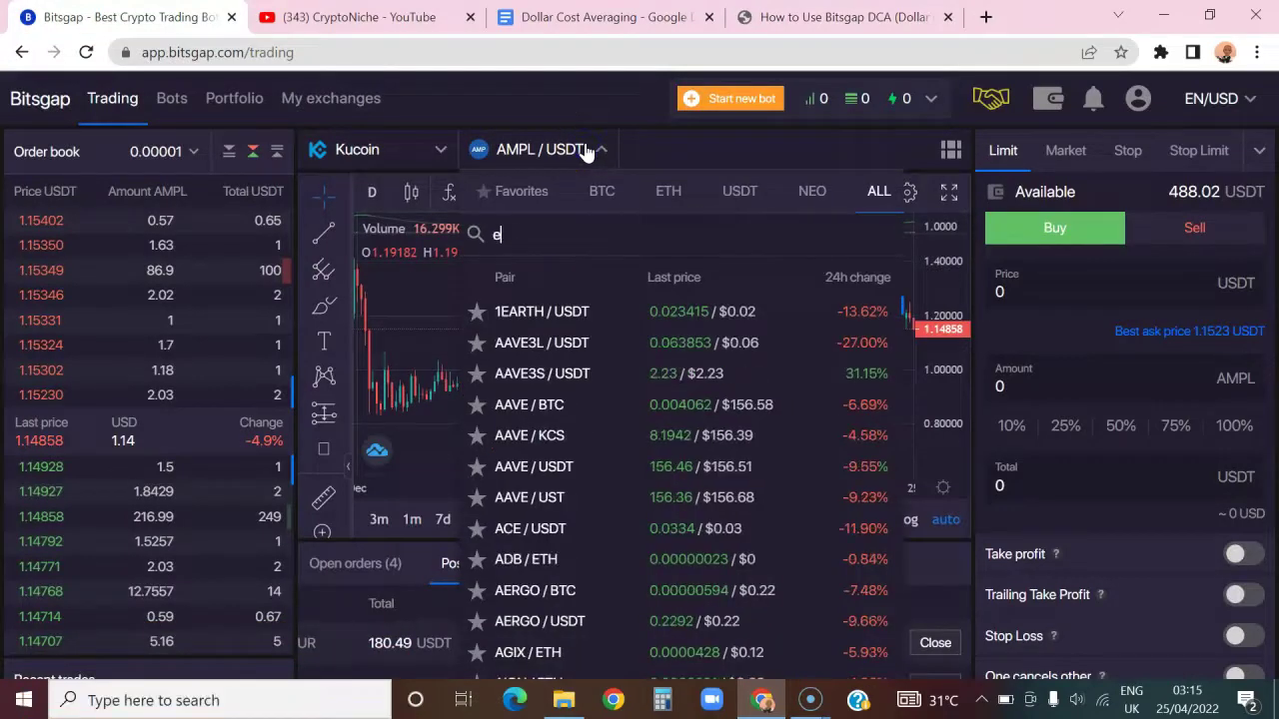
pyautogui.write('os')
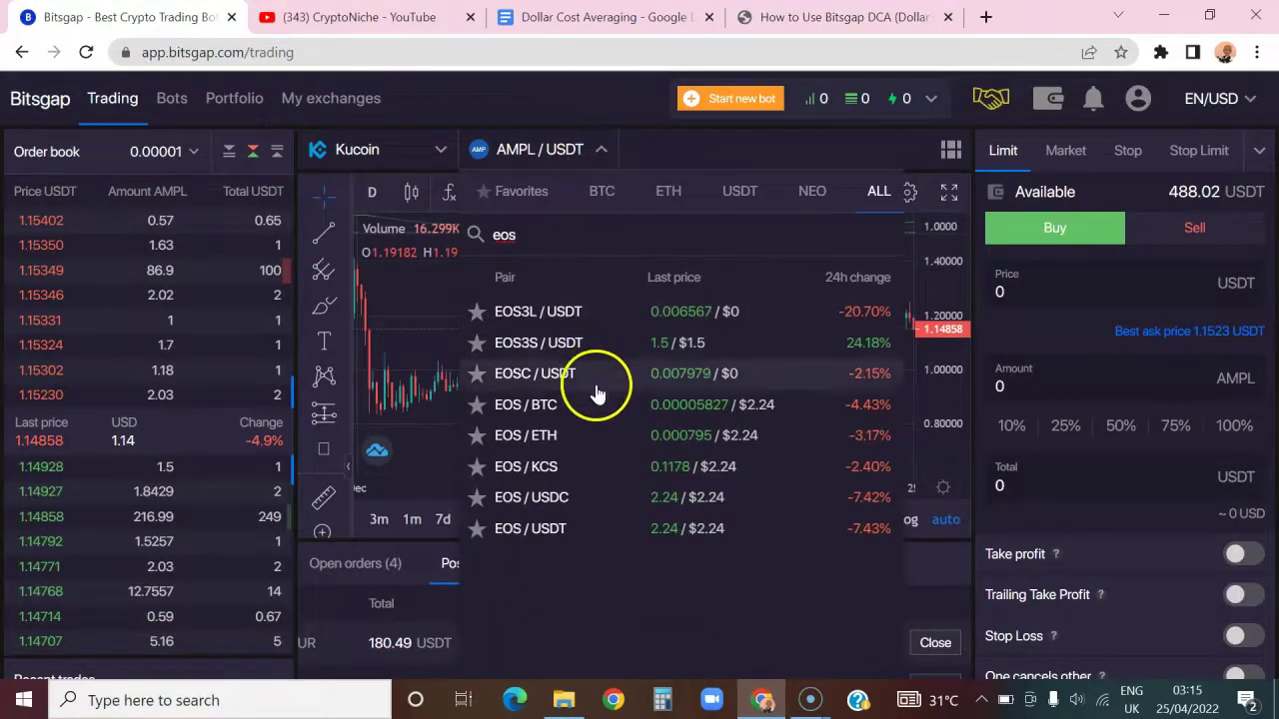
pyautogui.click(655, 527)
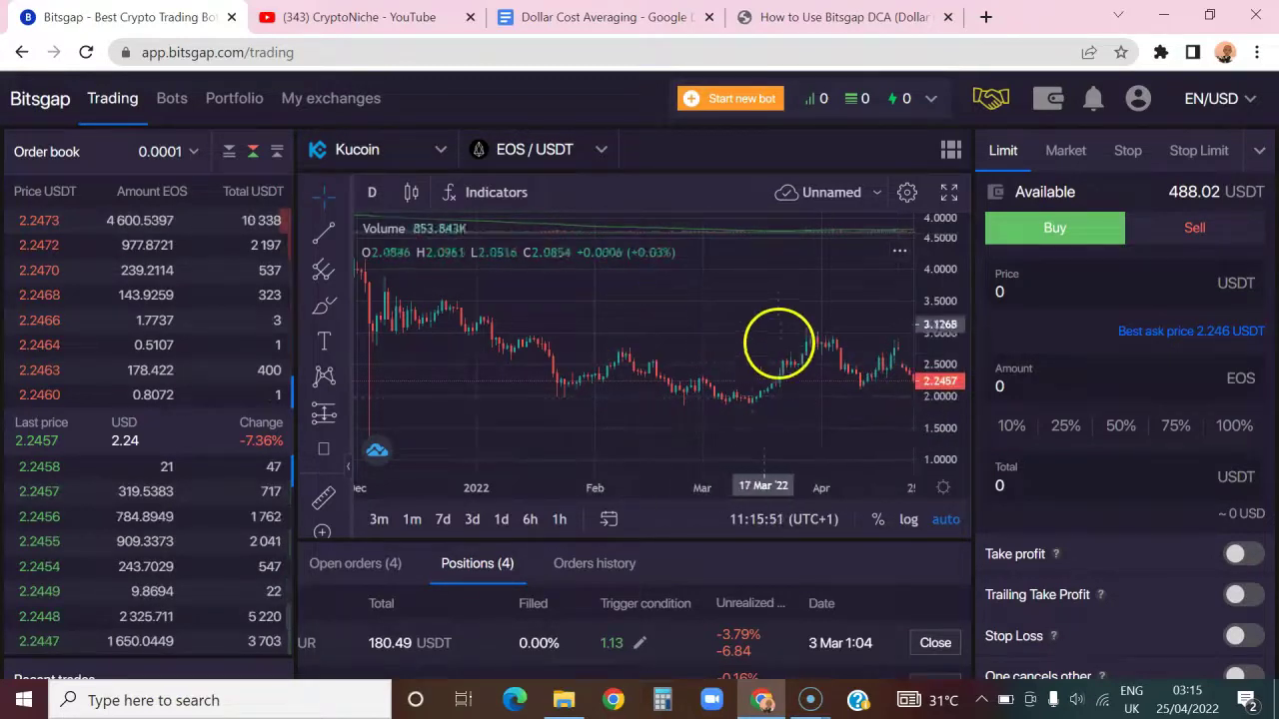
pyautogui.scroll(-3, 589, 357)
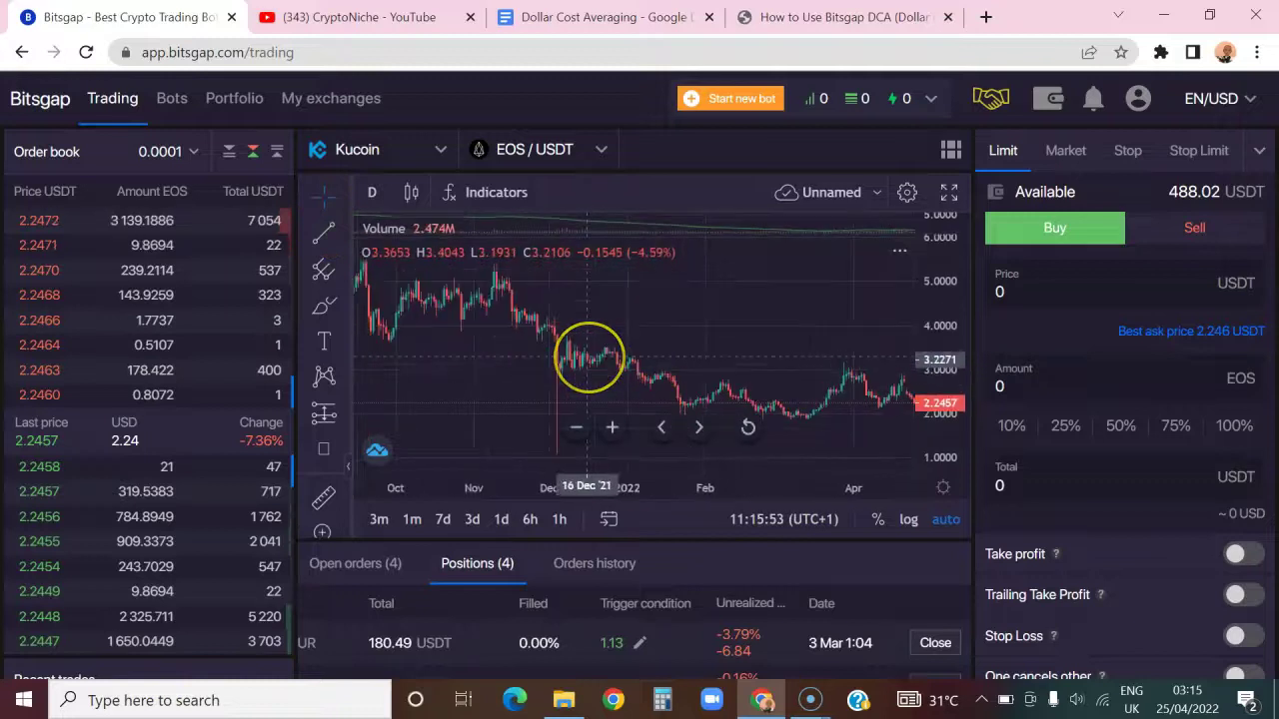
pyautogui.scroll(-3, 589, 356)
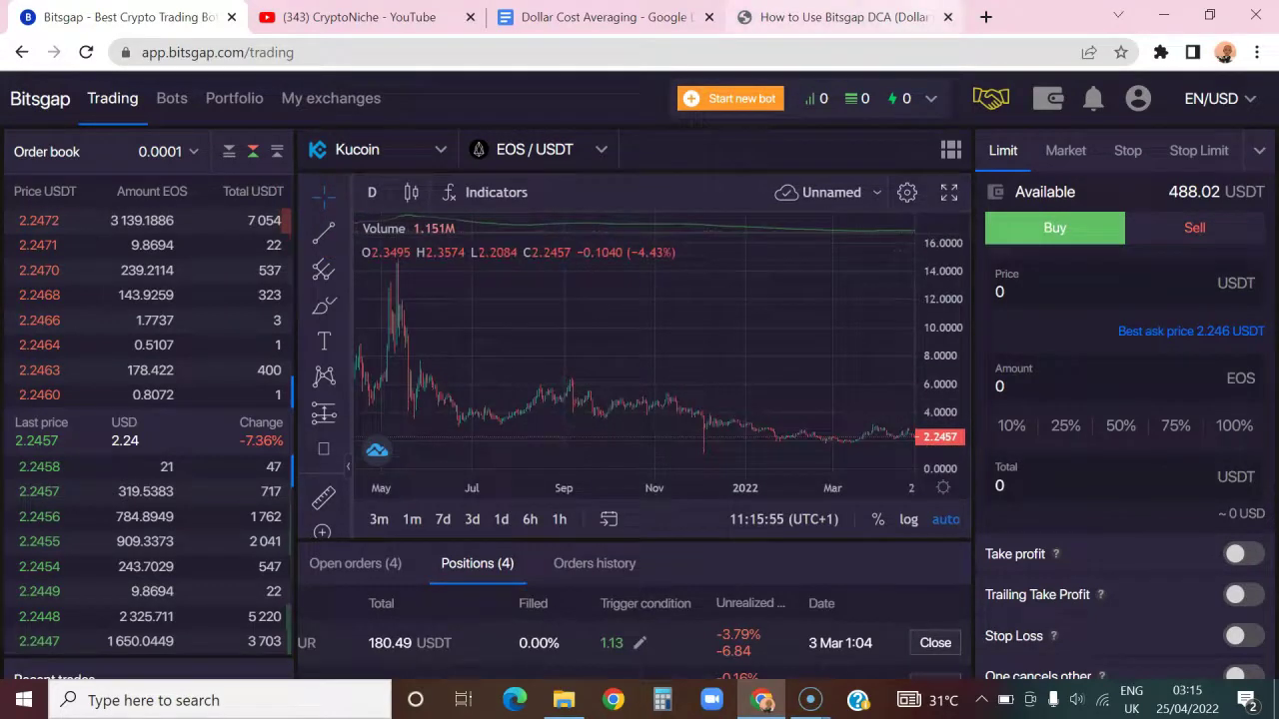
# Open TradingView in a new browser tab and bring up its chart page.
pyautogui.click(986, 17)
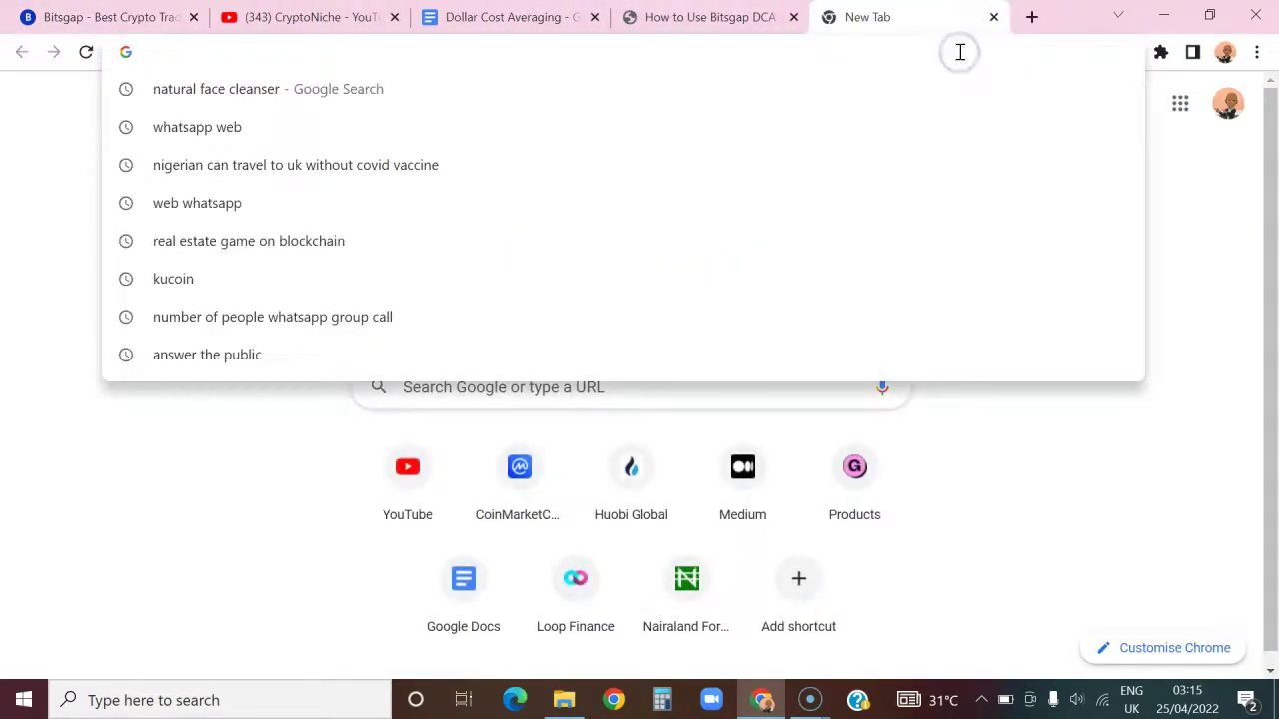
pyautogui.write('trad')
pyautogui.press('Return')
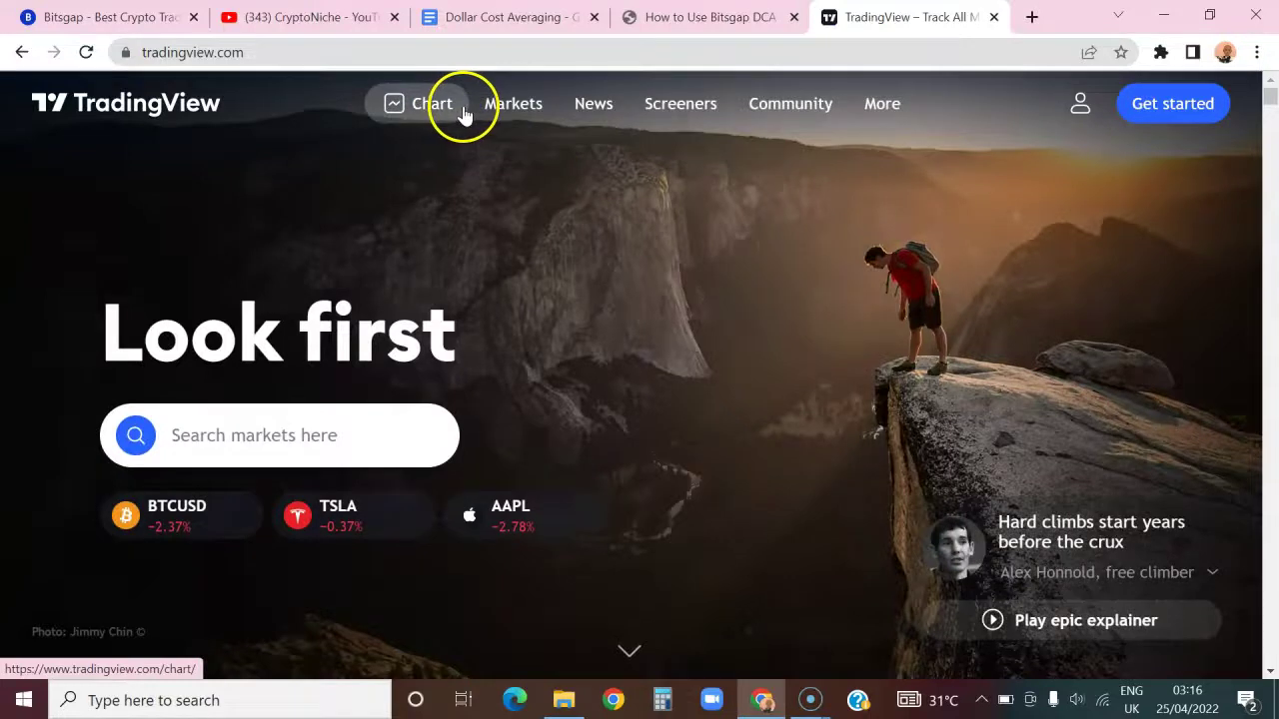
pyautogui.click(461, 113)
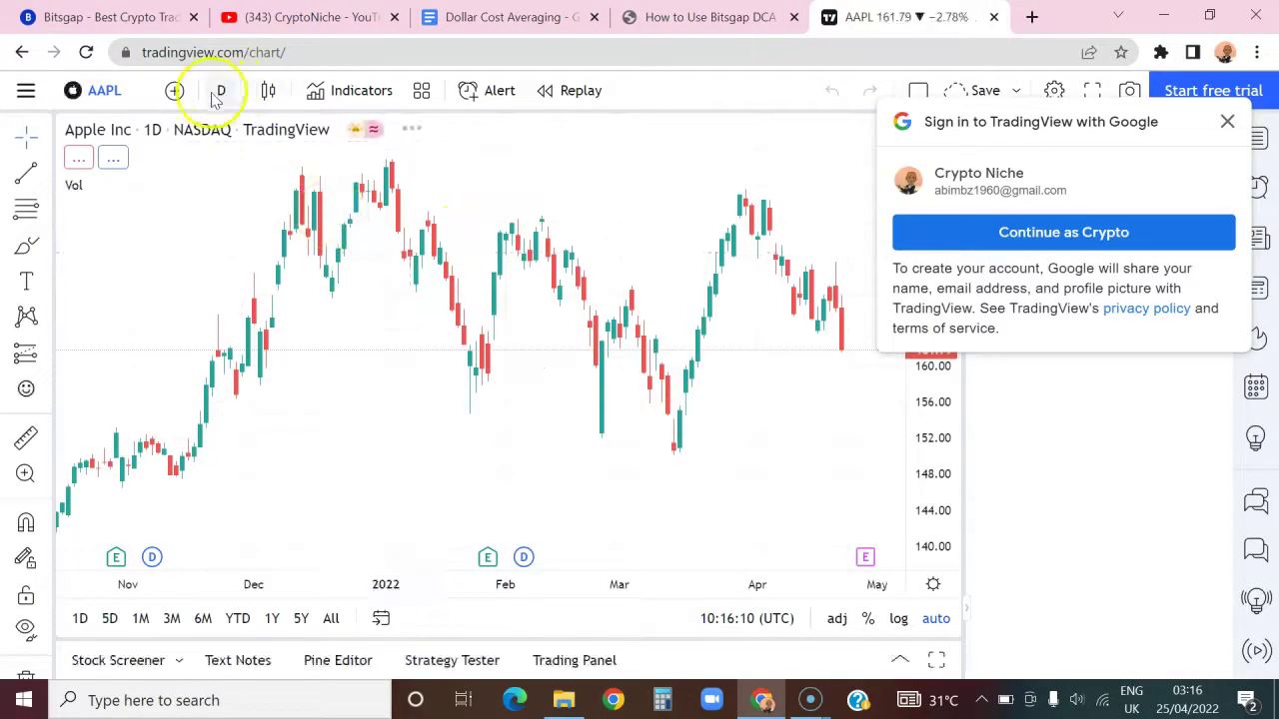
# Search the symbols for EOS and load the KuCoin EOSUSDT pair on the chart.
pyautogui.click(140, 93)
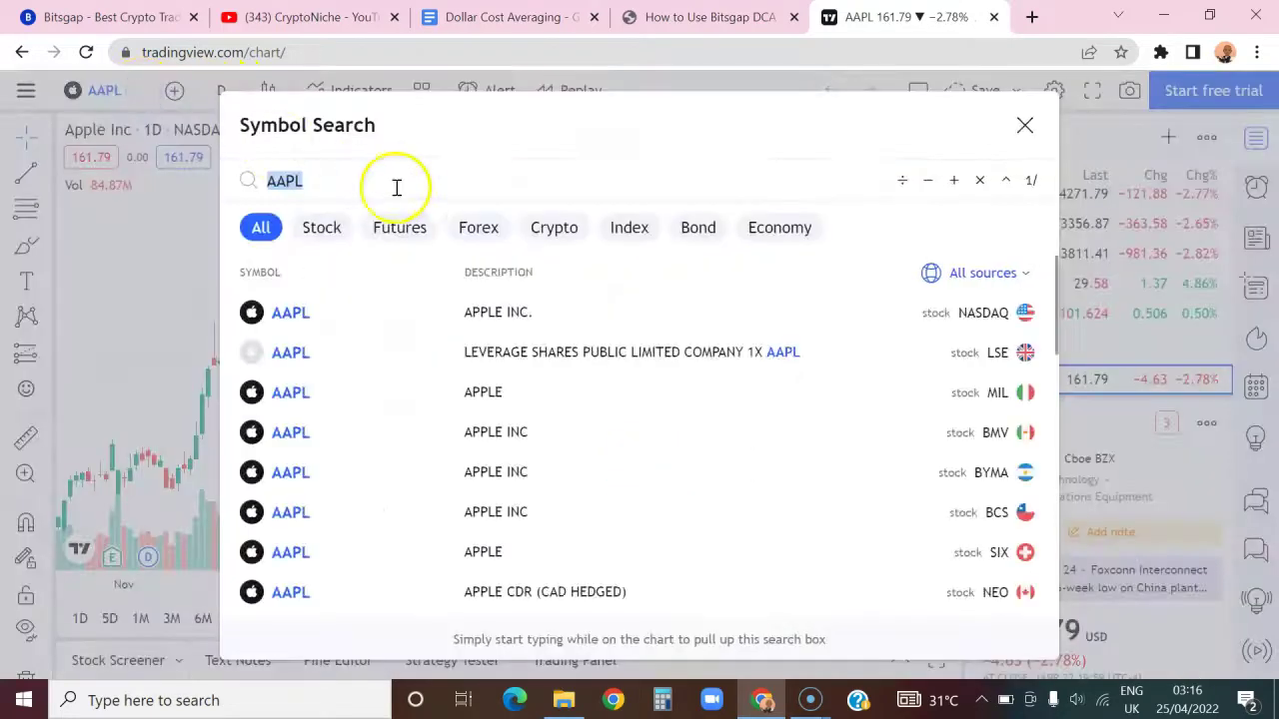
pyautogui.write('EOS')
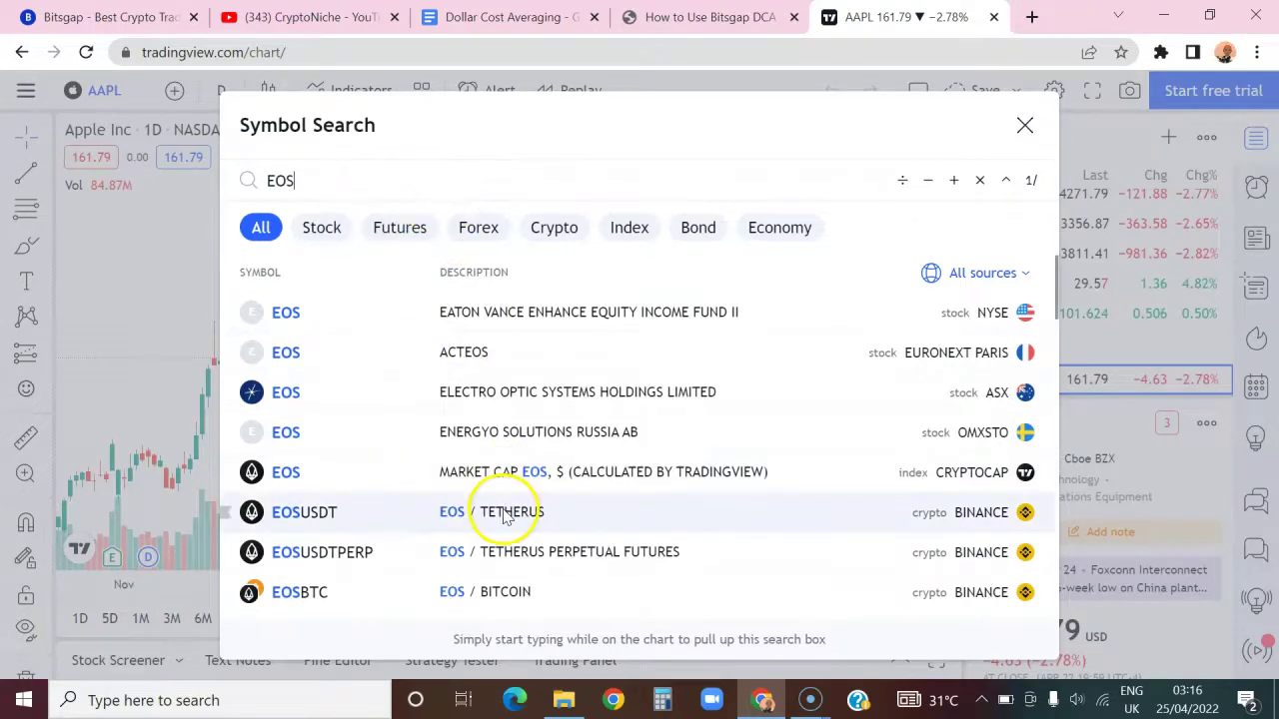
pyautogui.scroll(-2, 436, 518)
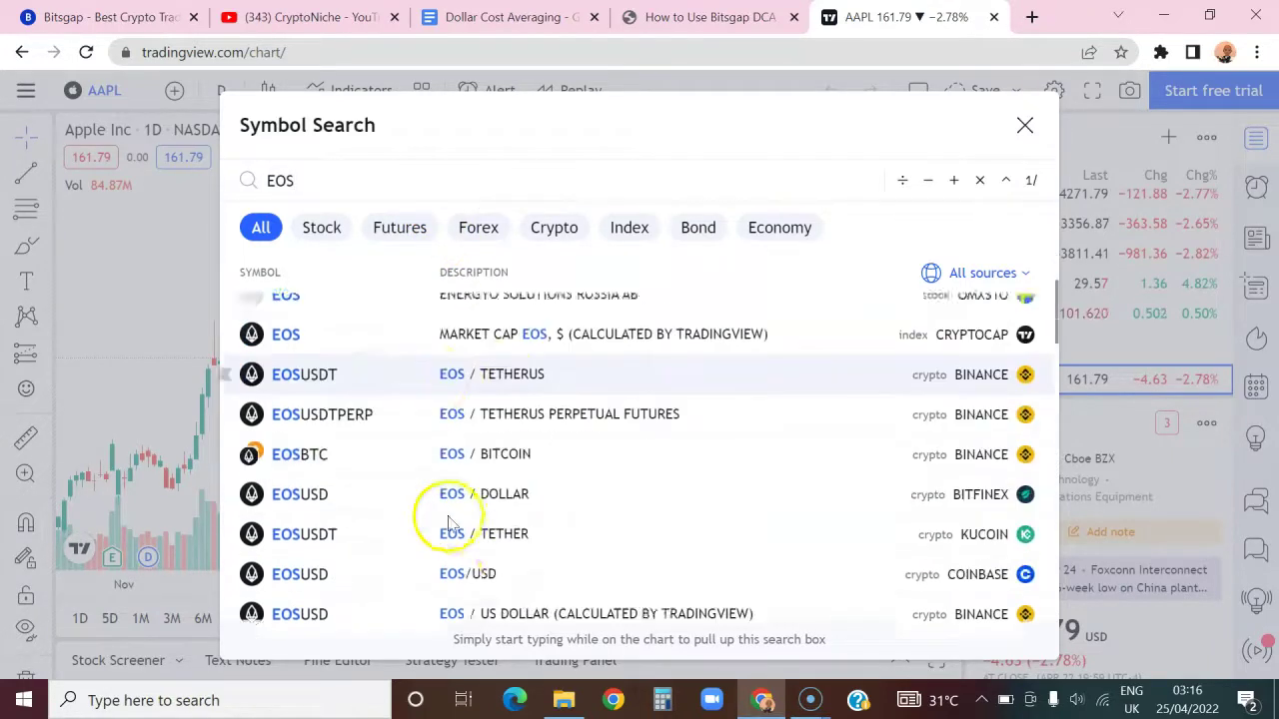
pyautogui.click(479, 482)
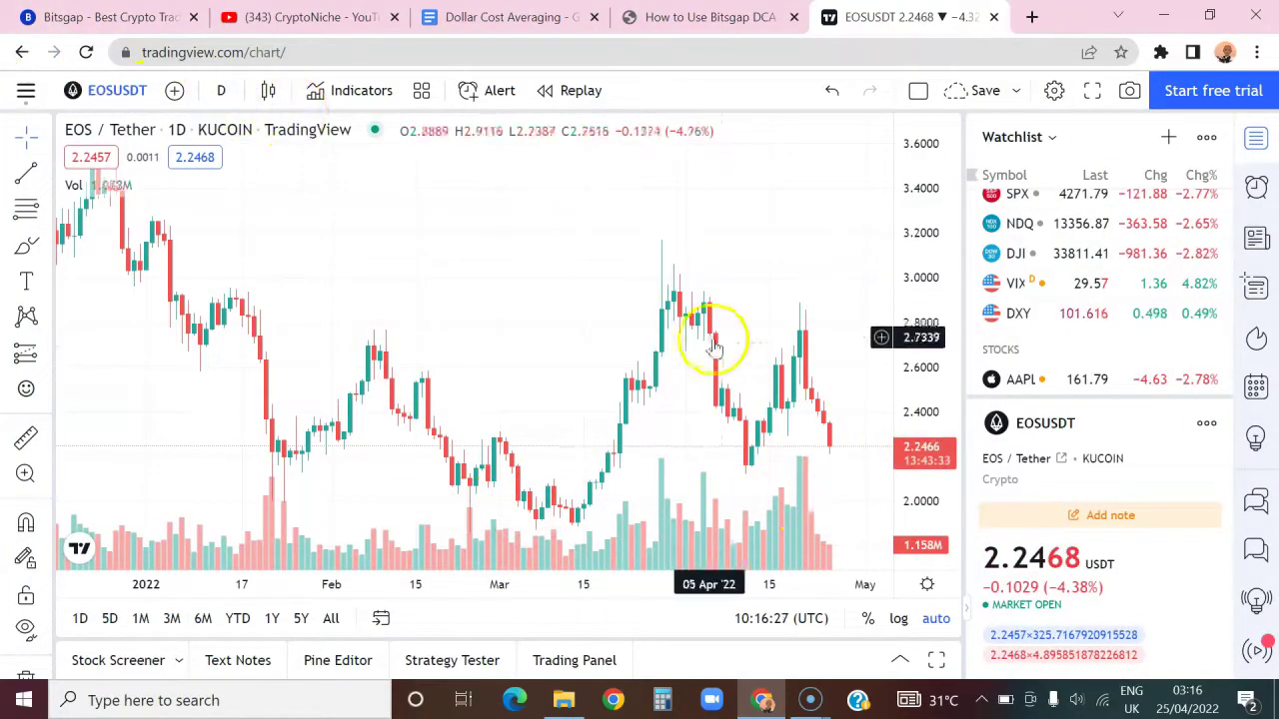
# Switch the EOSUSDT chart to the 1 week interval and examine the price decline from its 2021 peak.
pyautogui.click(222, 94)
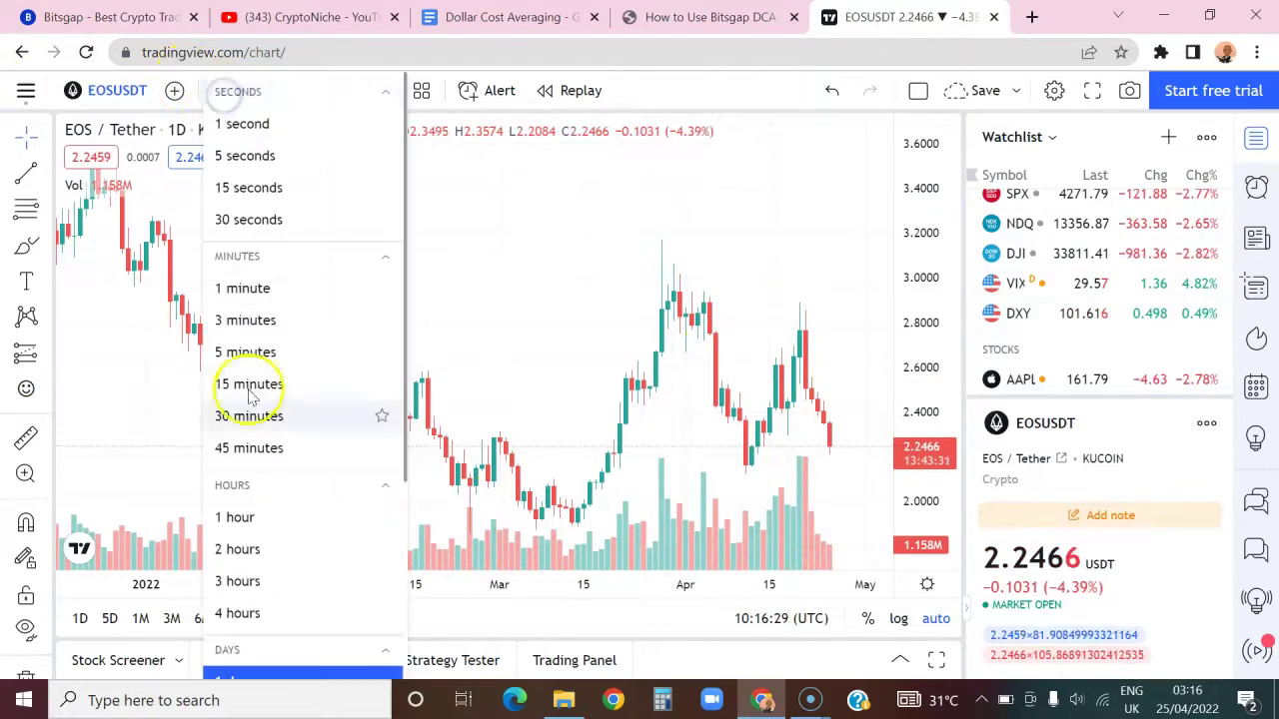
pyautogui.scroll(-3, 271, 385)
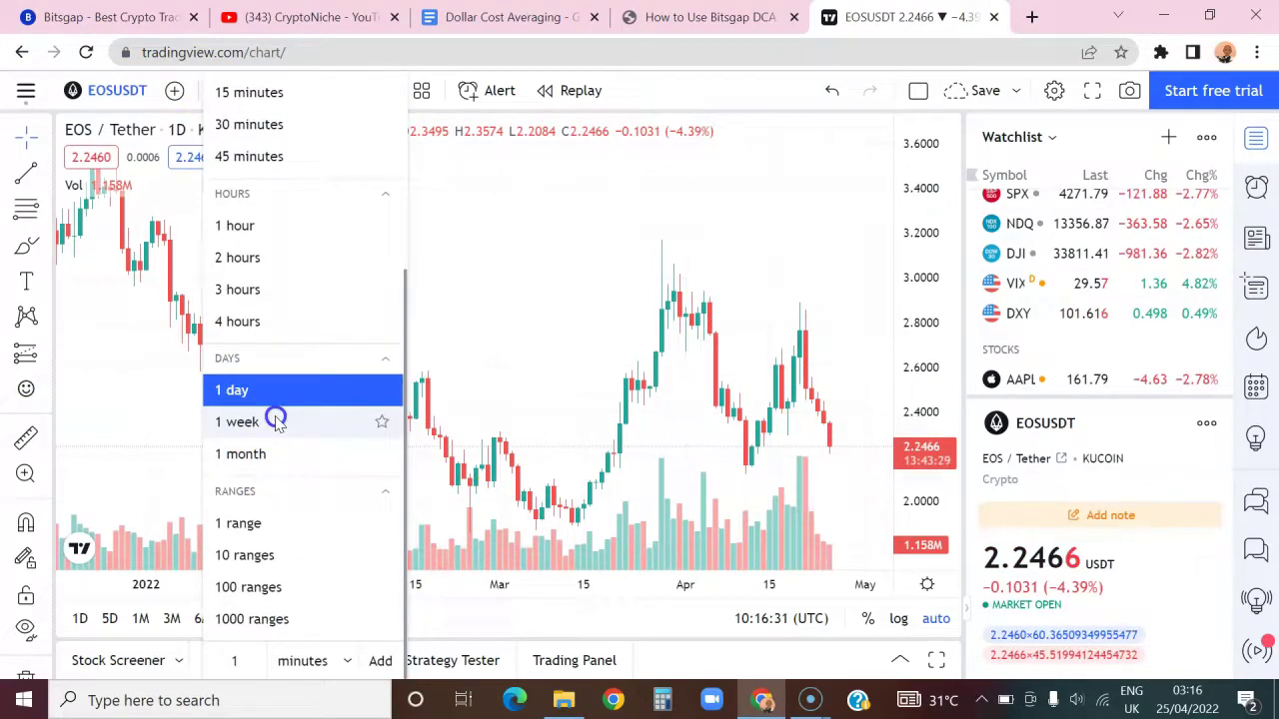
pyautogui.click(275, 420)
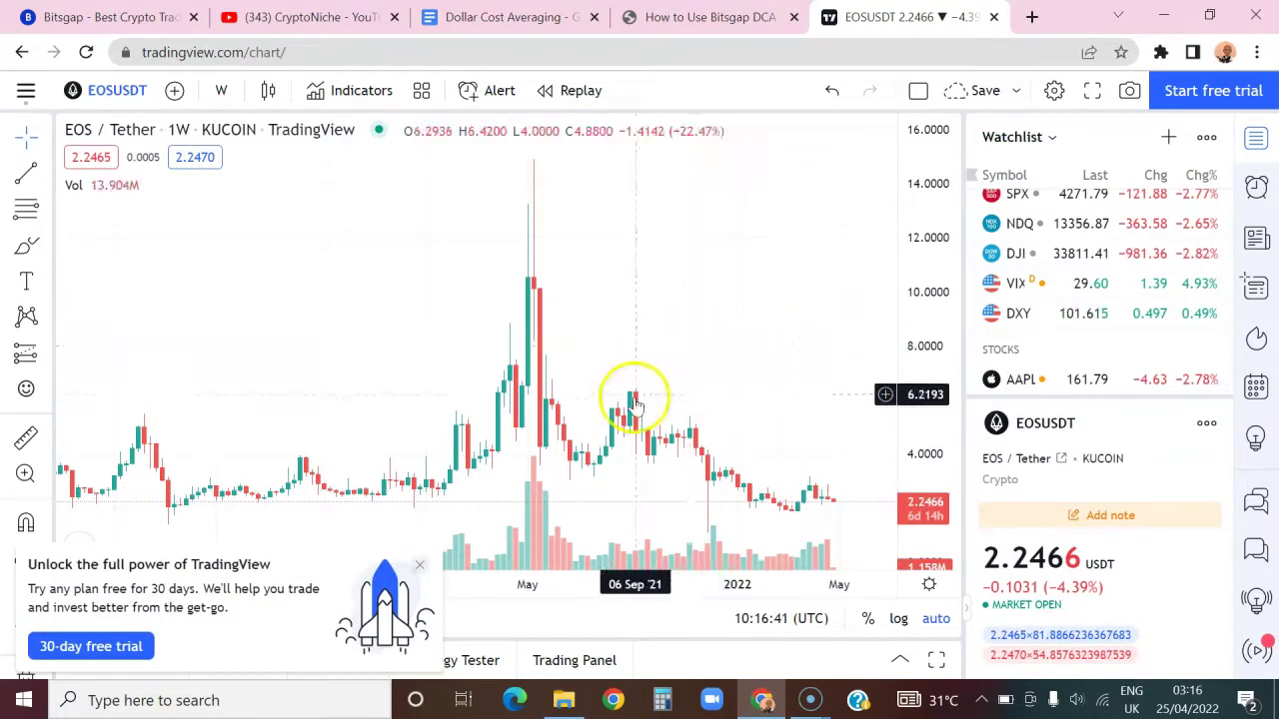
pyautogui.scroll(3, 537, 414)
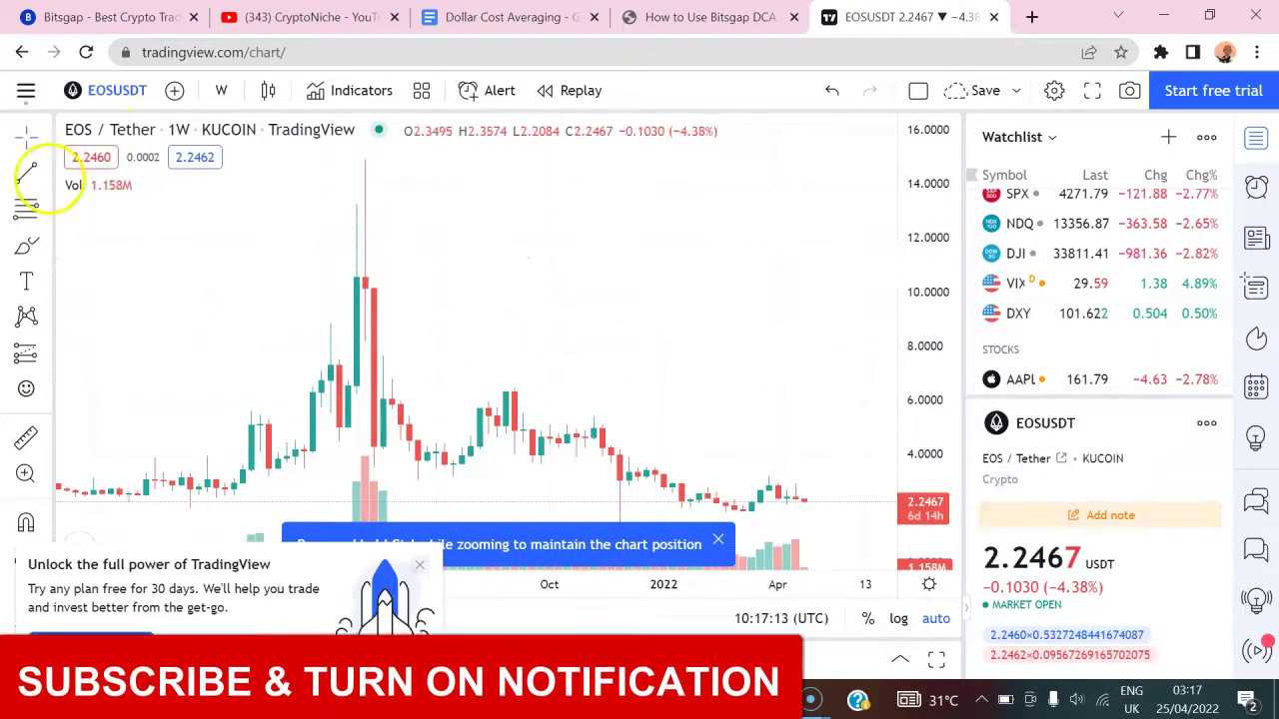
# Change the chart cursor to the dot style for pointing out prices around the 2021 peak.
pyautogui.click(29, 136)
pyautogui.moveTo(328, 266); pyautogui.dragTo(390, 314)
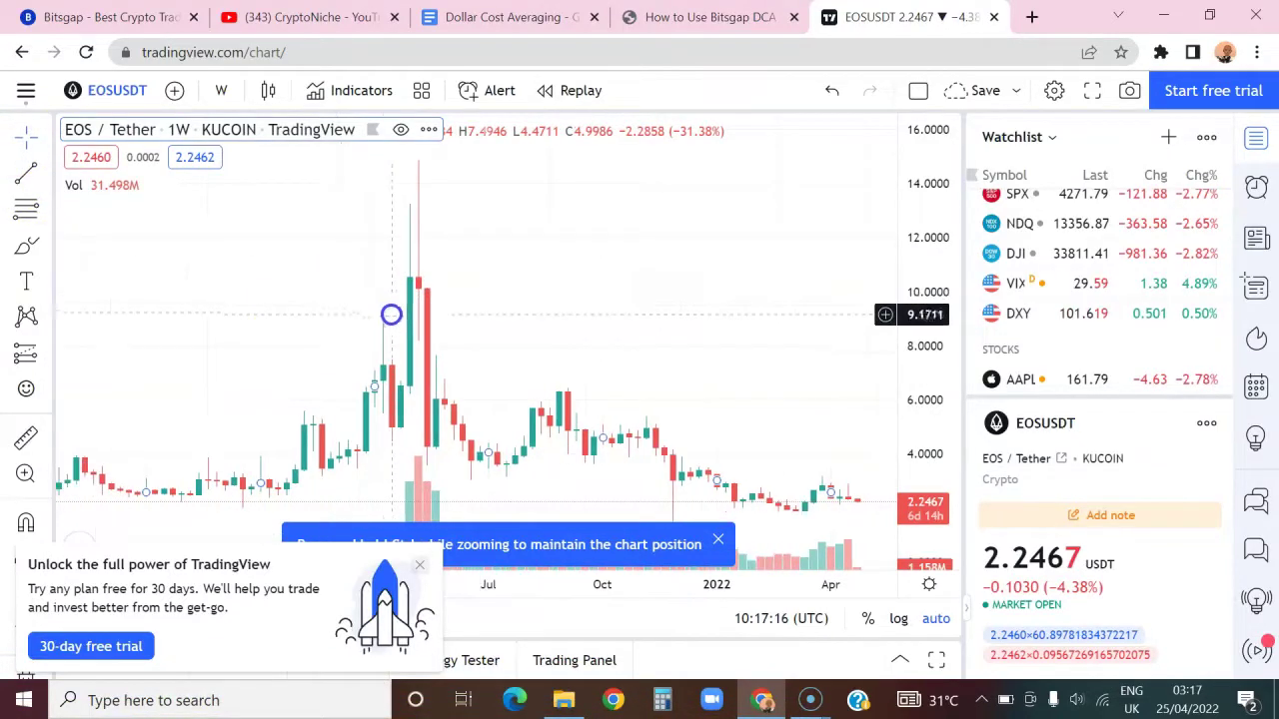
pyautogui.click(27, 136)
pyautogui.click(106, 176)
pyautogui.moveTo(370, 266); pyautogui.dragTo(465, 297)
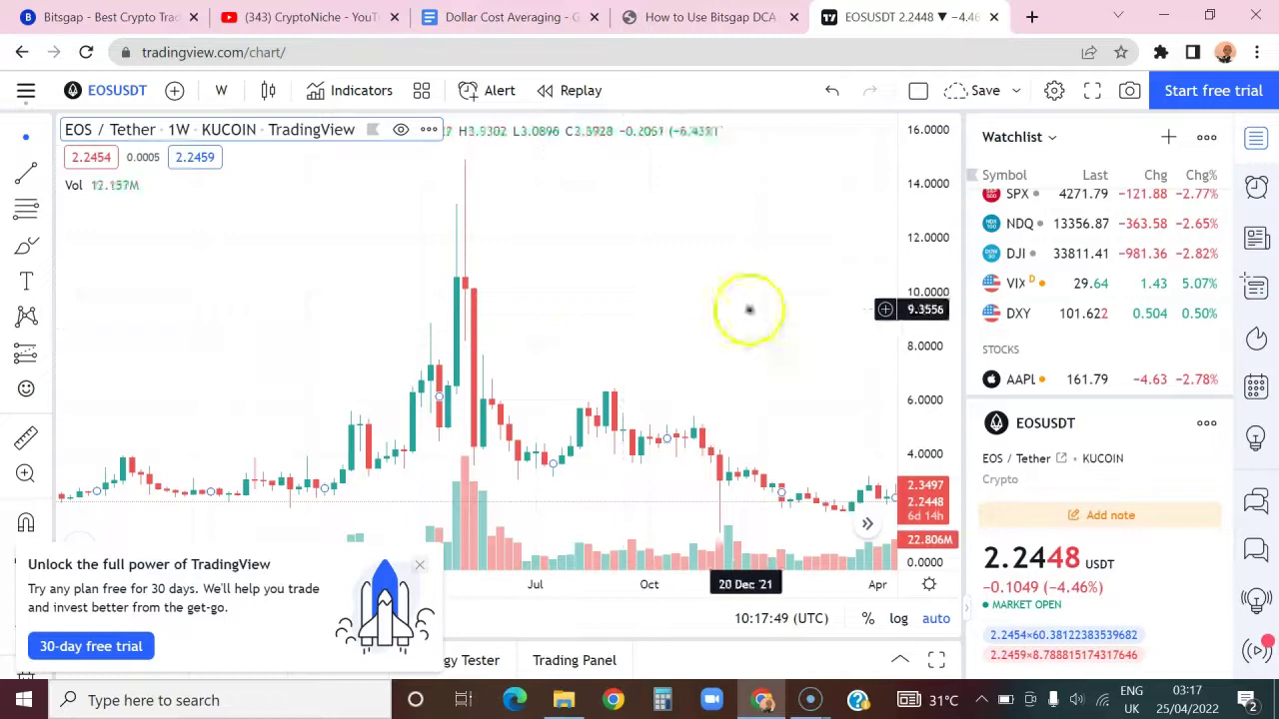
# Search Google for "dca tool" in a new browser tab and open the dcatools.com result.
pyautogui.click(1029, 18)
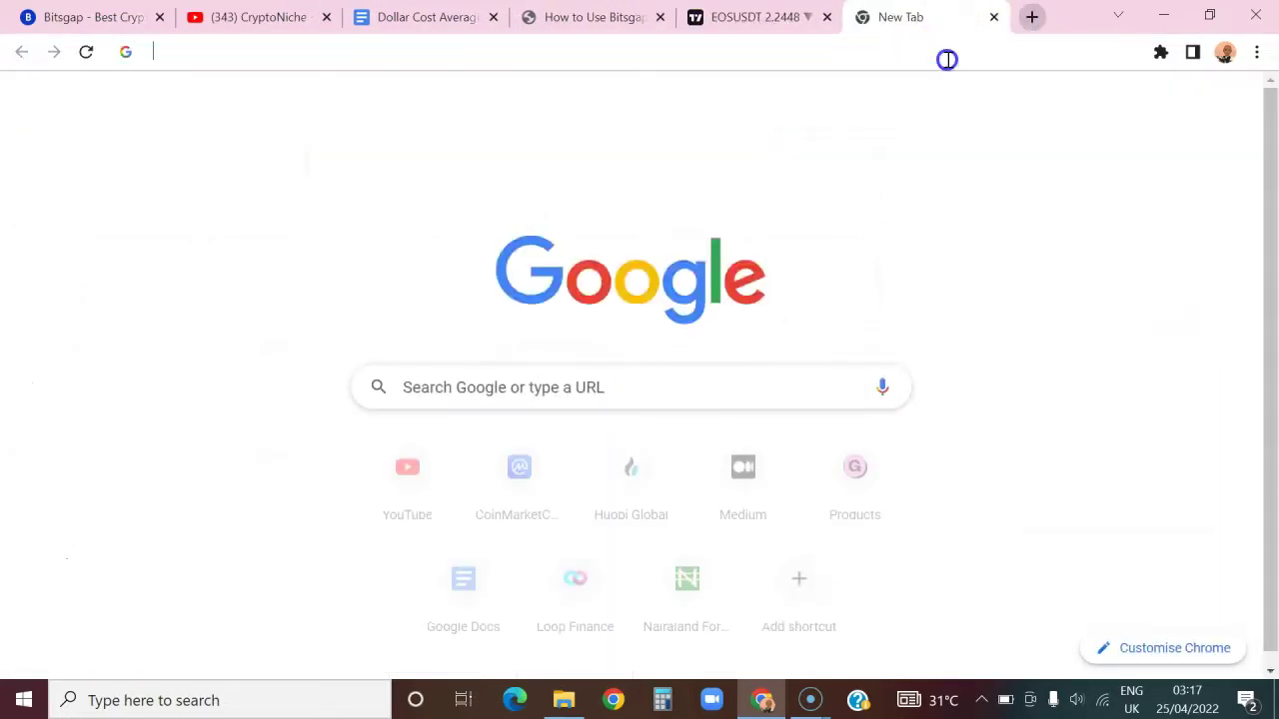
pyautogui.click(944, 58)
pyautogui.write('dca')
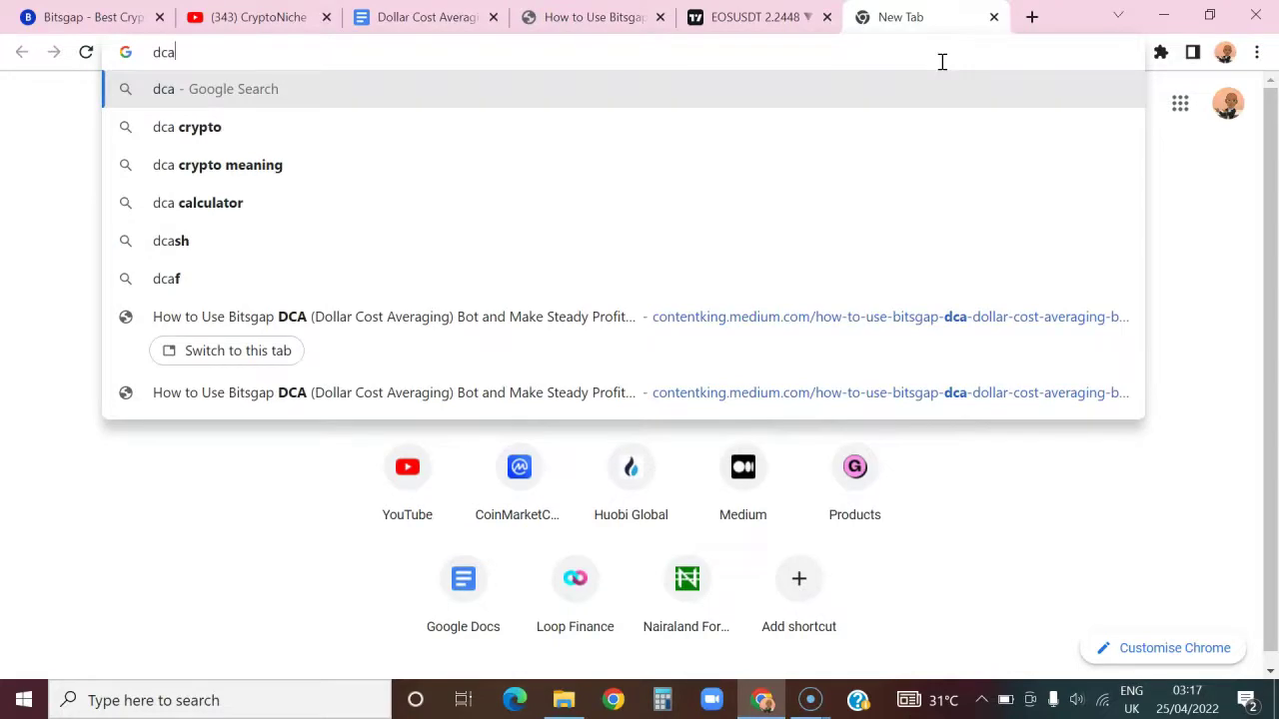
pyautogui.write(' tool')
pyautogui.press('Return')
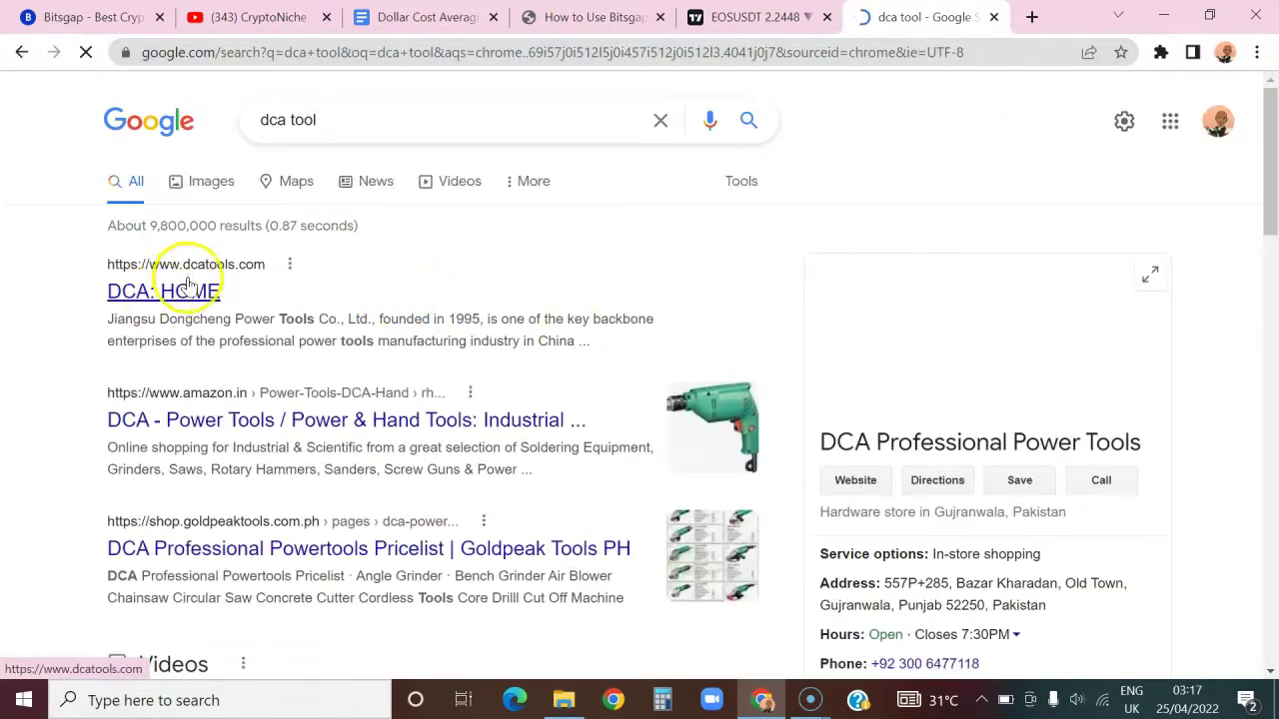
pyautogui.click(193, 271)
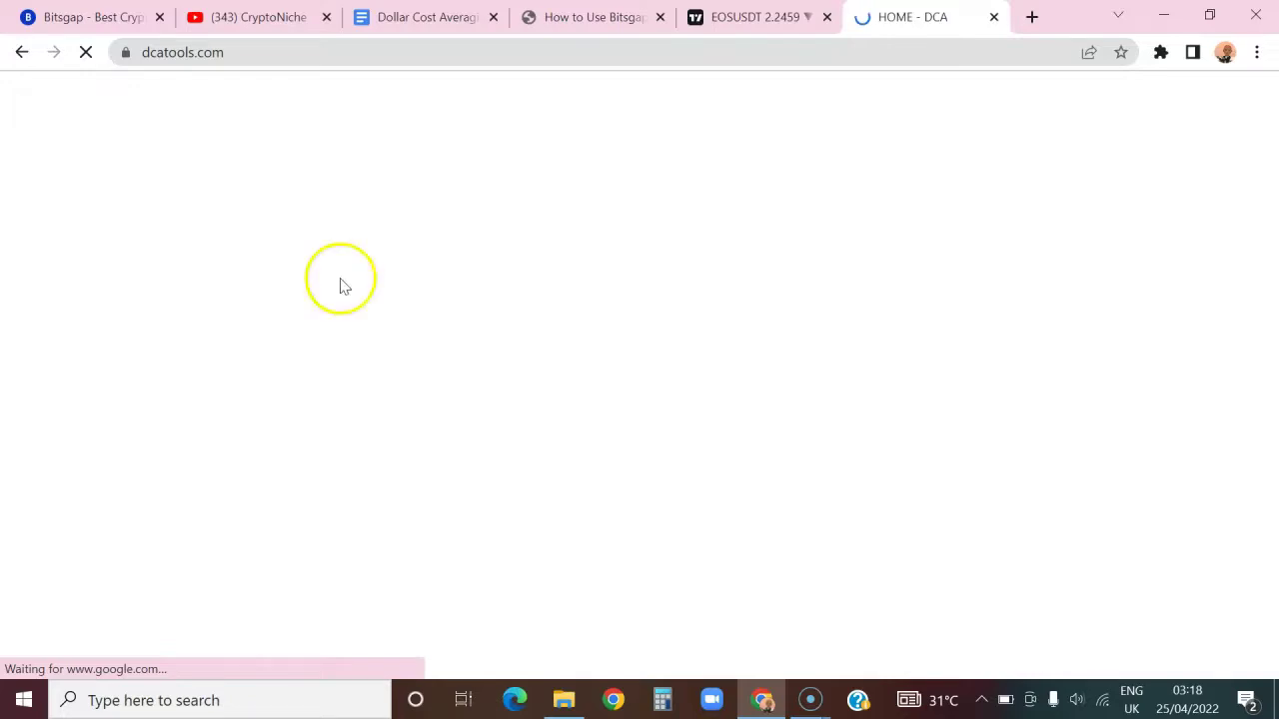
# Return to TradingView, search the crypto symbols for BITCOIN and load the KuCoin Bitcoin / Tether pair.
pyautogui.click(719, 18)
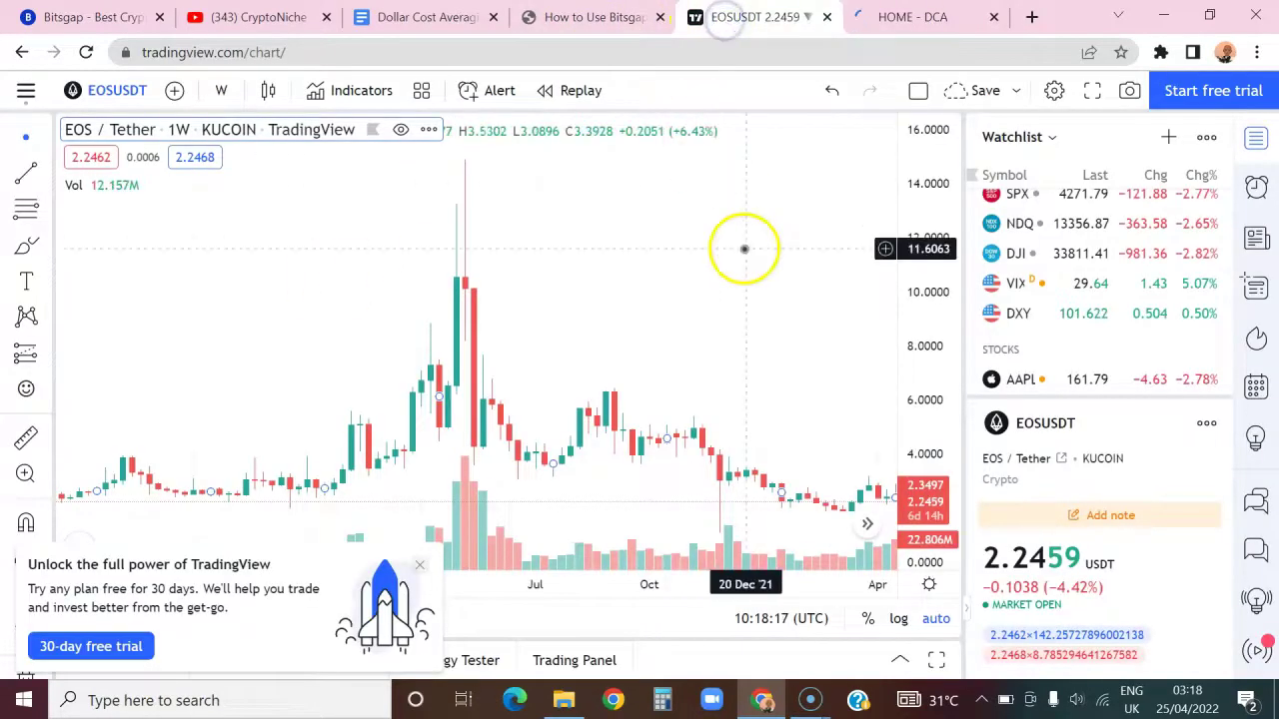
pyautogui.click(160, 88)
pyautogui.click(157, 90)
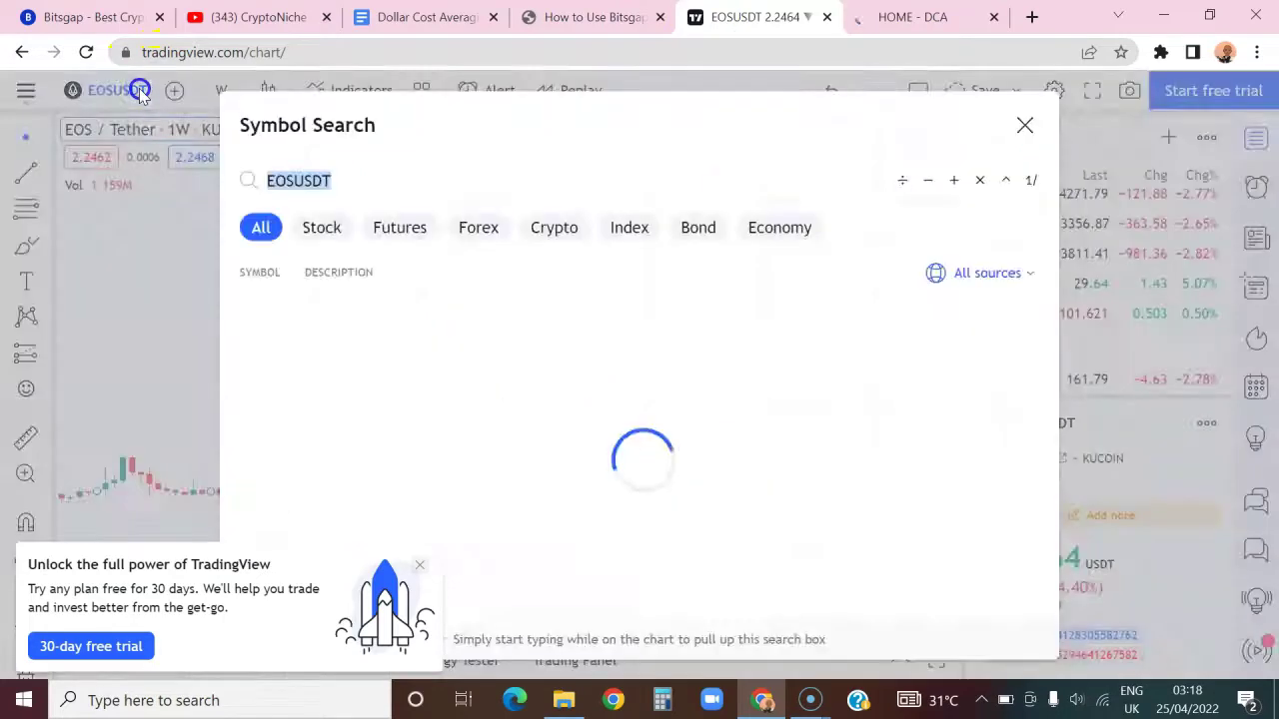
pyautogui.write('BITCOIN')
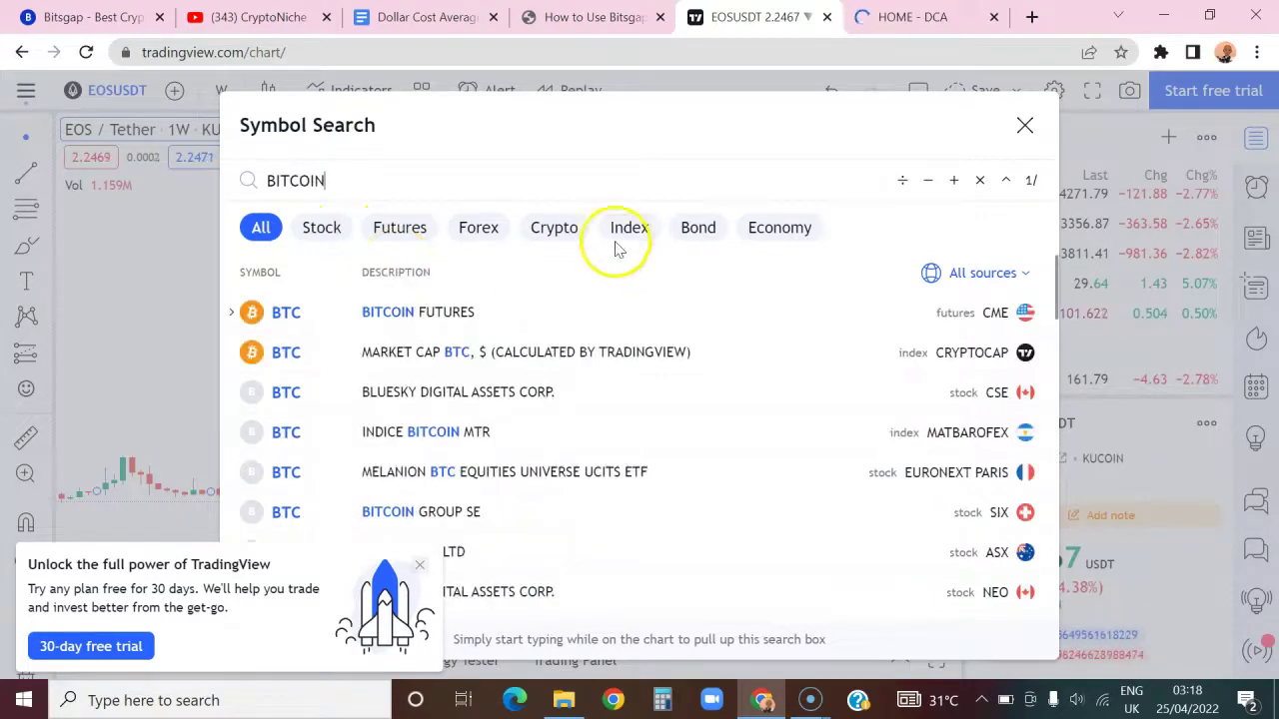
pyautogui.click(554, 228)
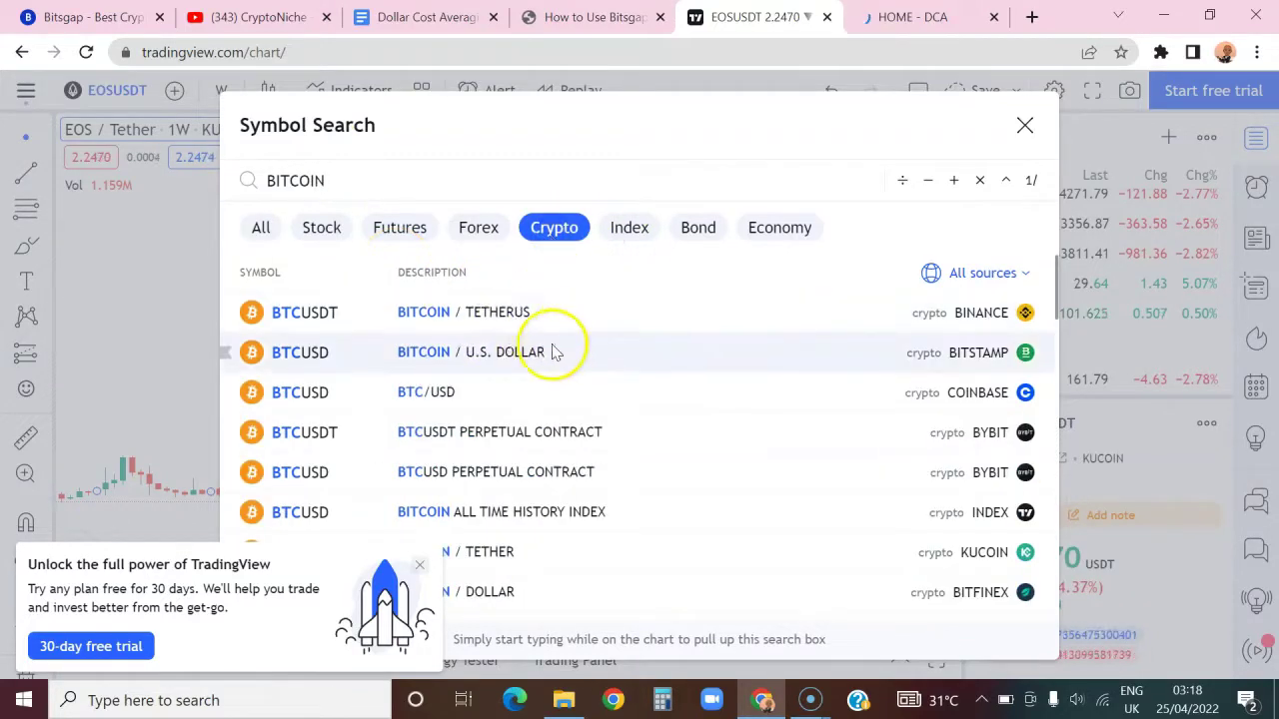
pyautogui.click(536, 553)
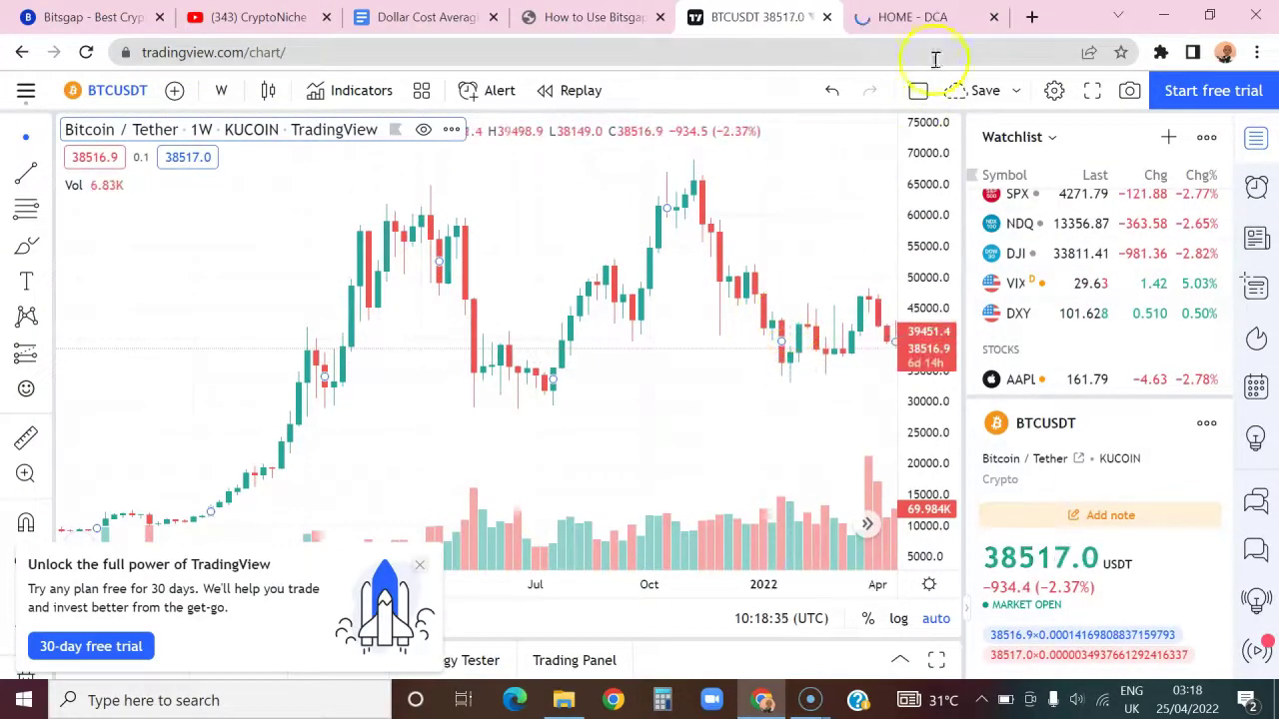
# Go back to the Google search, look up "crypto dollar cost averaging calculator" and open the dcaBTC site.
pyautogui.click(931, 20)
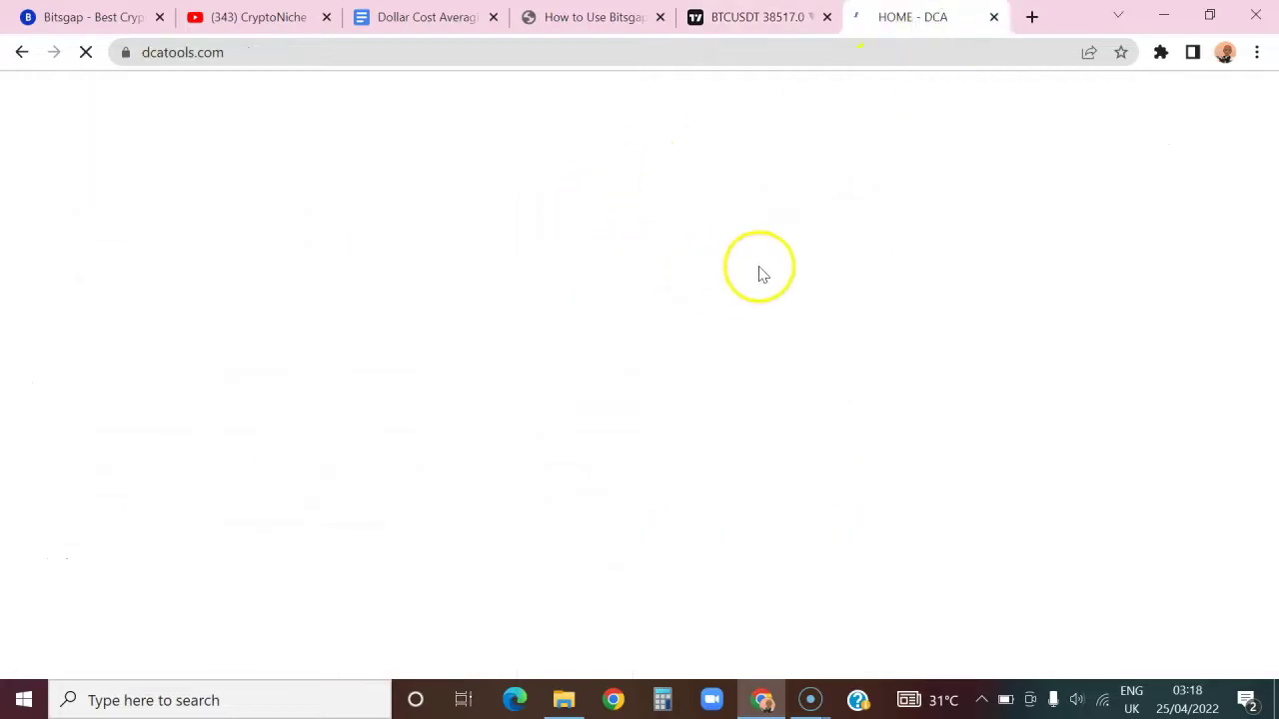
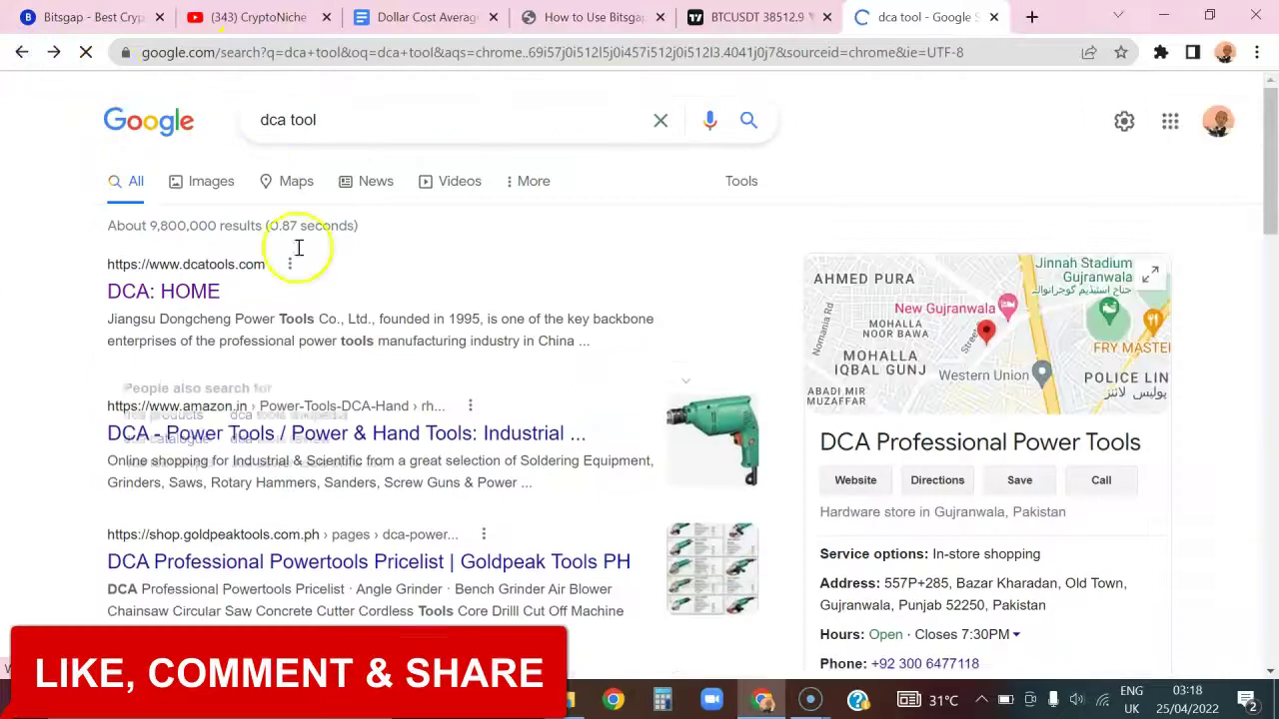
pyautogui.scroll(-3, 300, 337)
pyautogui.scroll(-7, 308, 344)
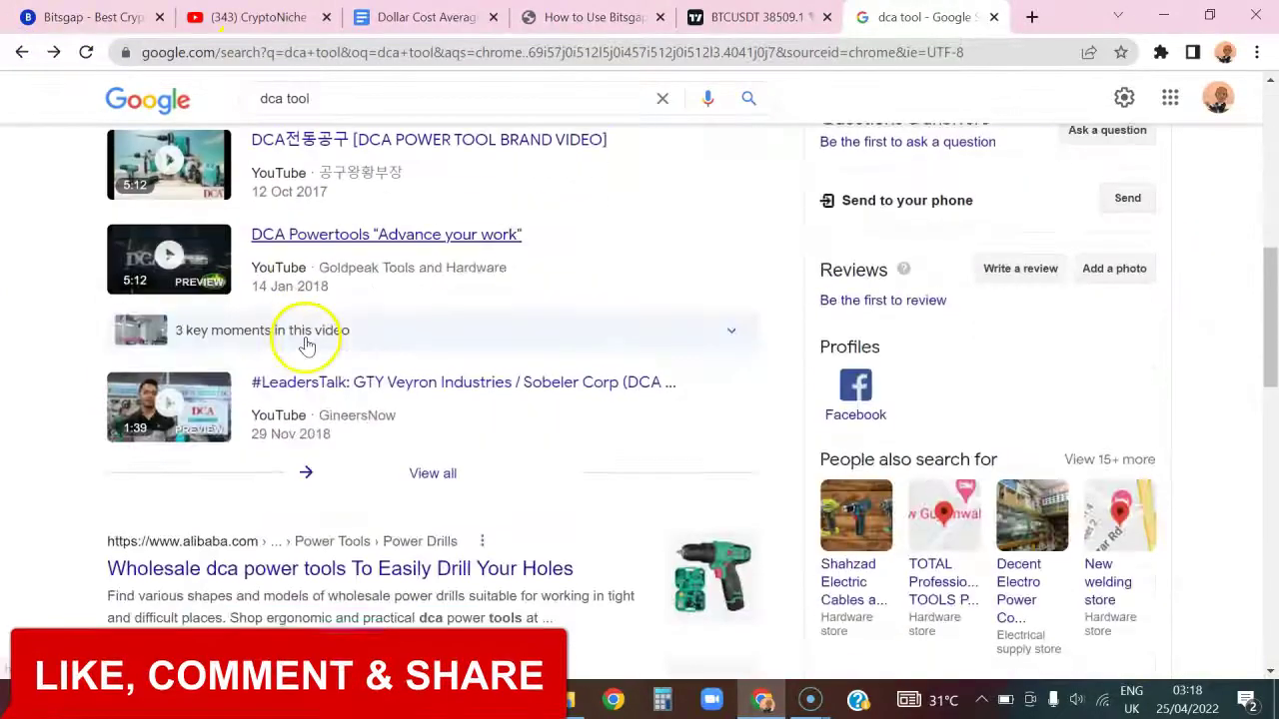
pyautogui.scroll(7, 307, 343)
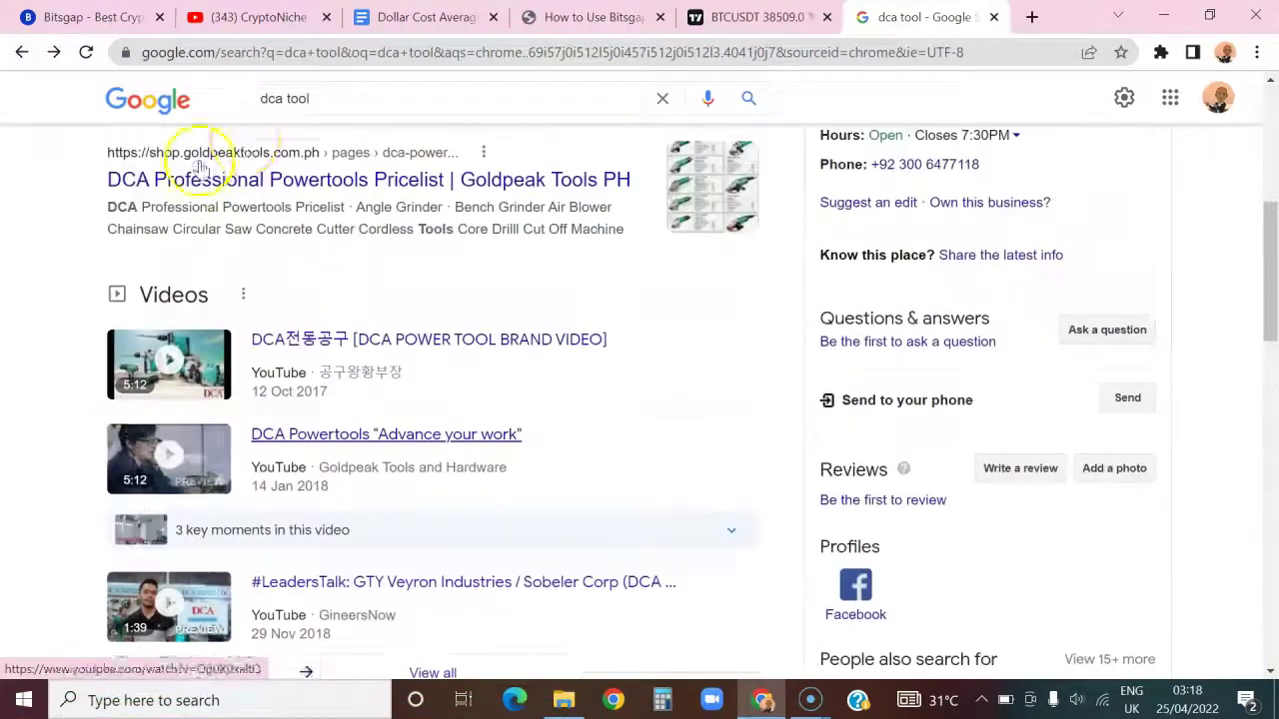
pyautogui.moveTo(300, 98); pyautogui.dragTo(222, 108)
pyautogui.write('cry')
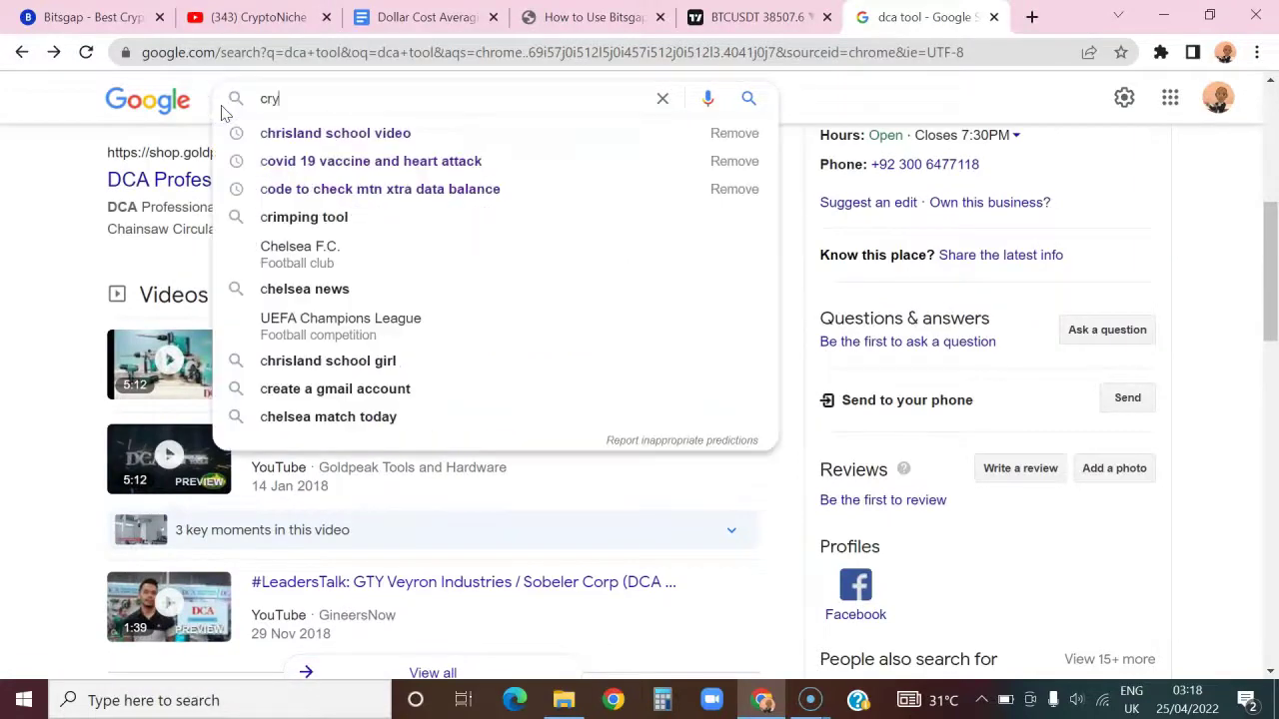
pyautogui.write('pto do')
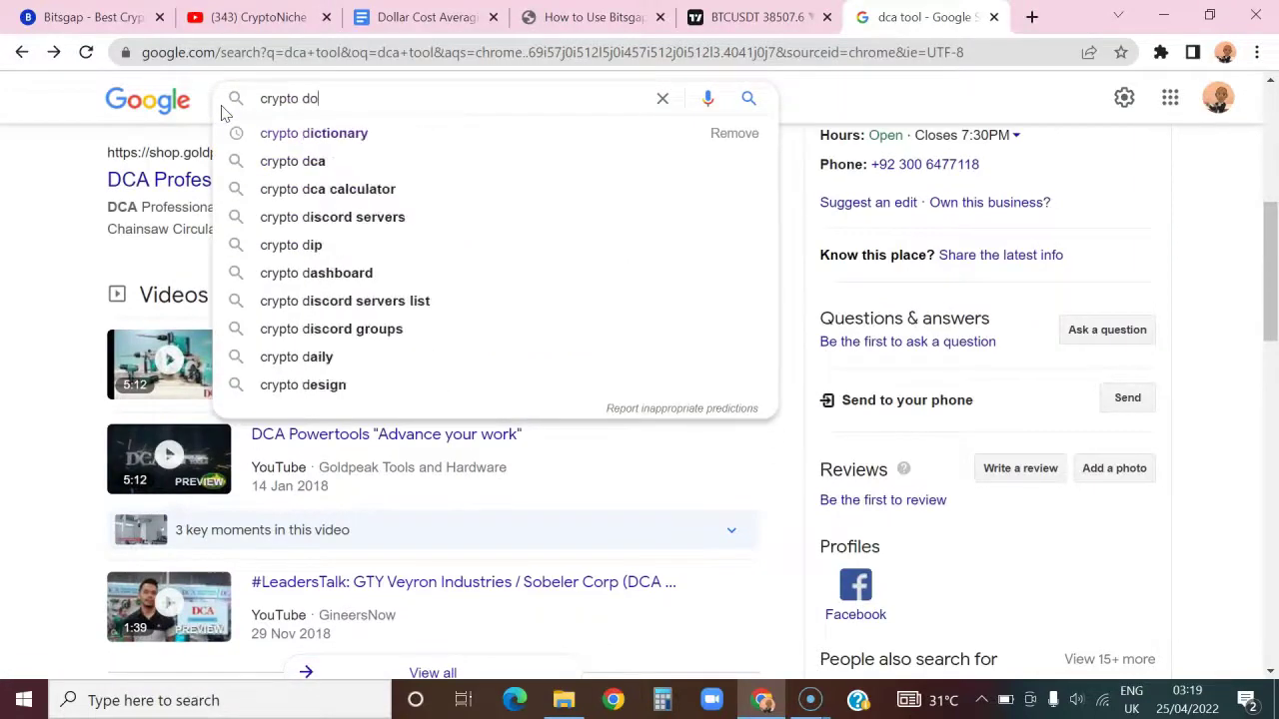
pyautogui.write('llar cost averaging calculator')
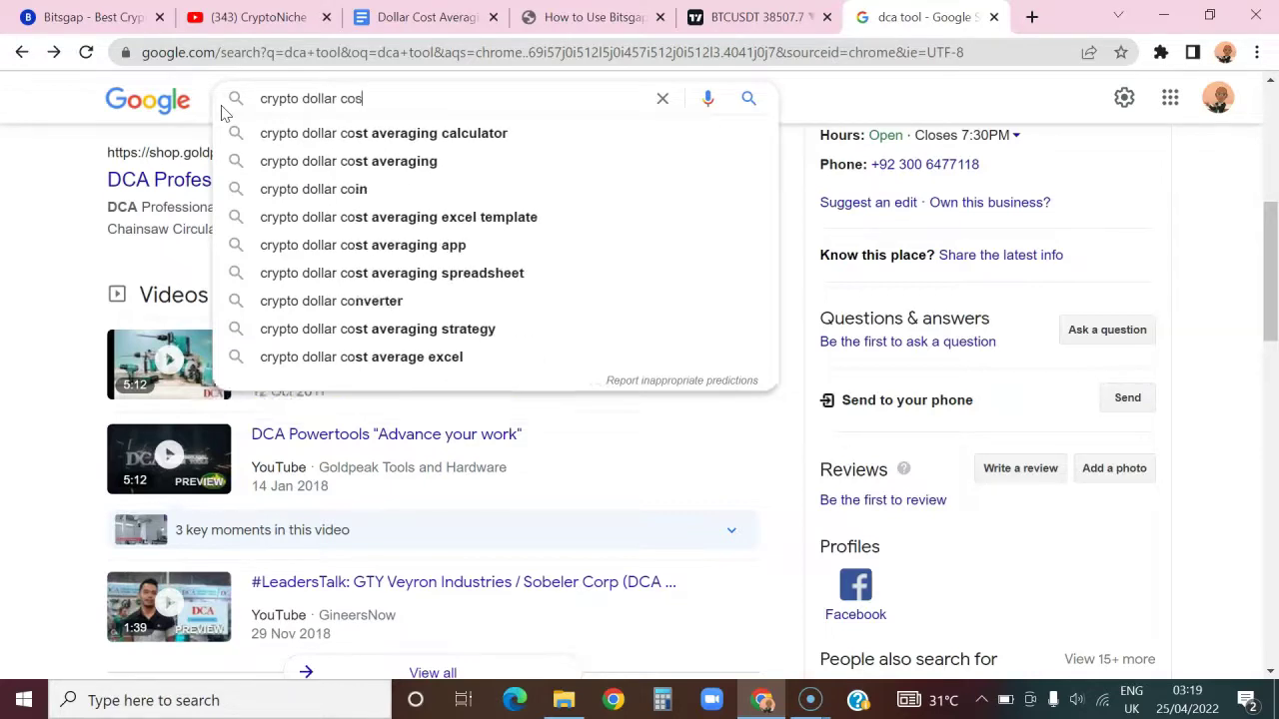
pyautogui.click(355, 133)
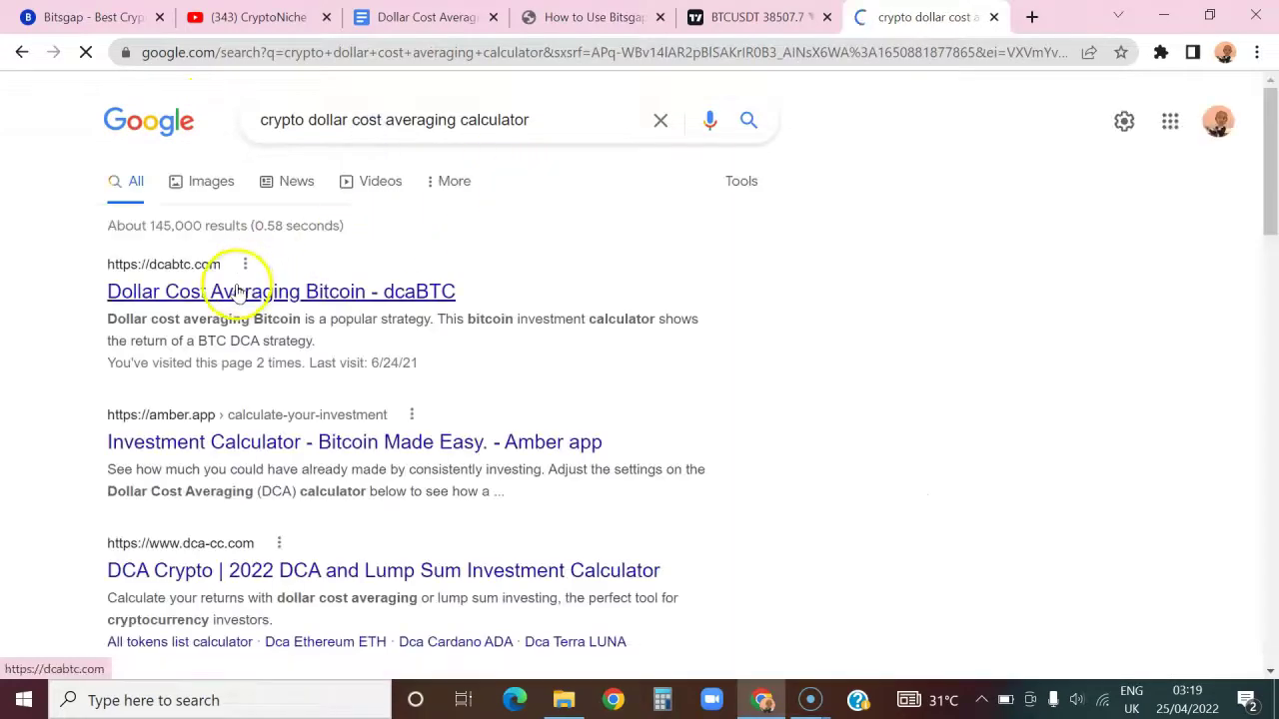
pyautogui.click(240, 288)
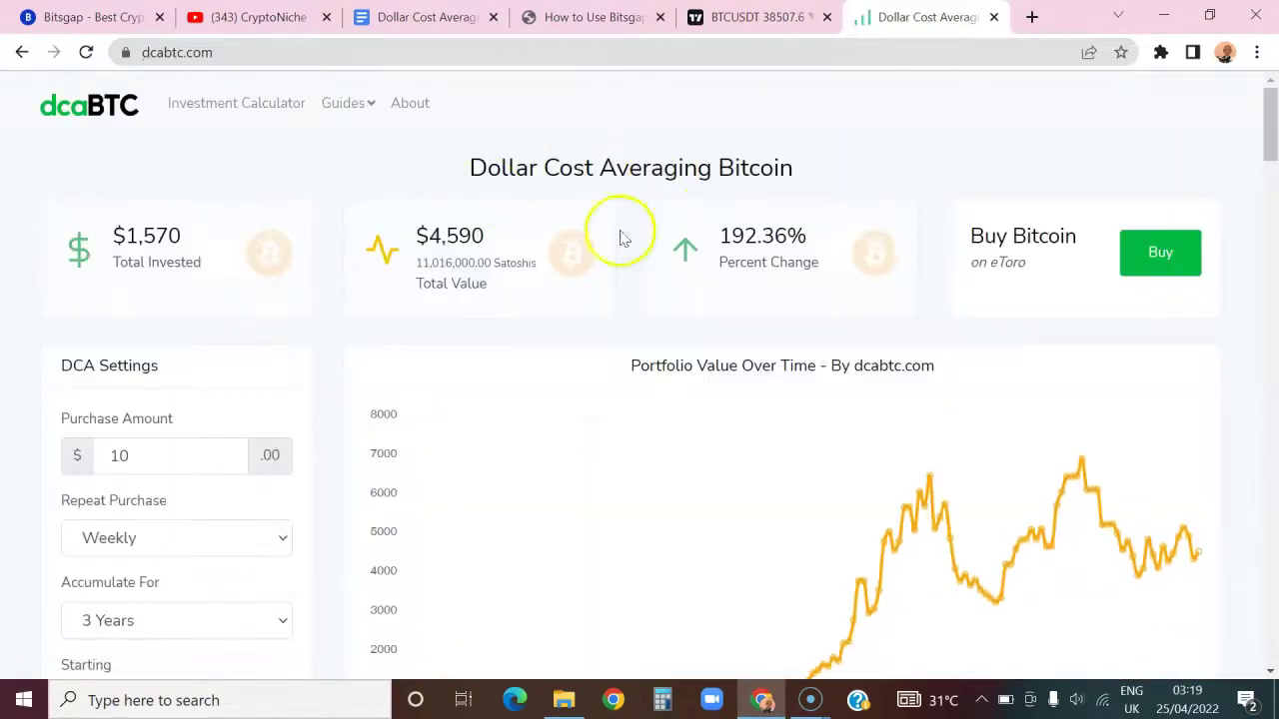
# Set the purchase amount in the dcaBTC calculator to $100.
pyautogui.click(218, 445)
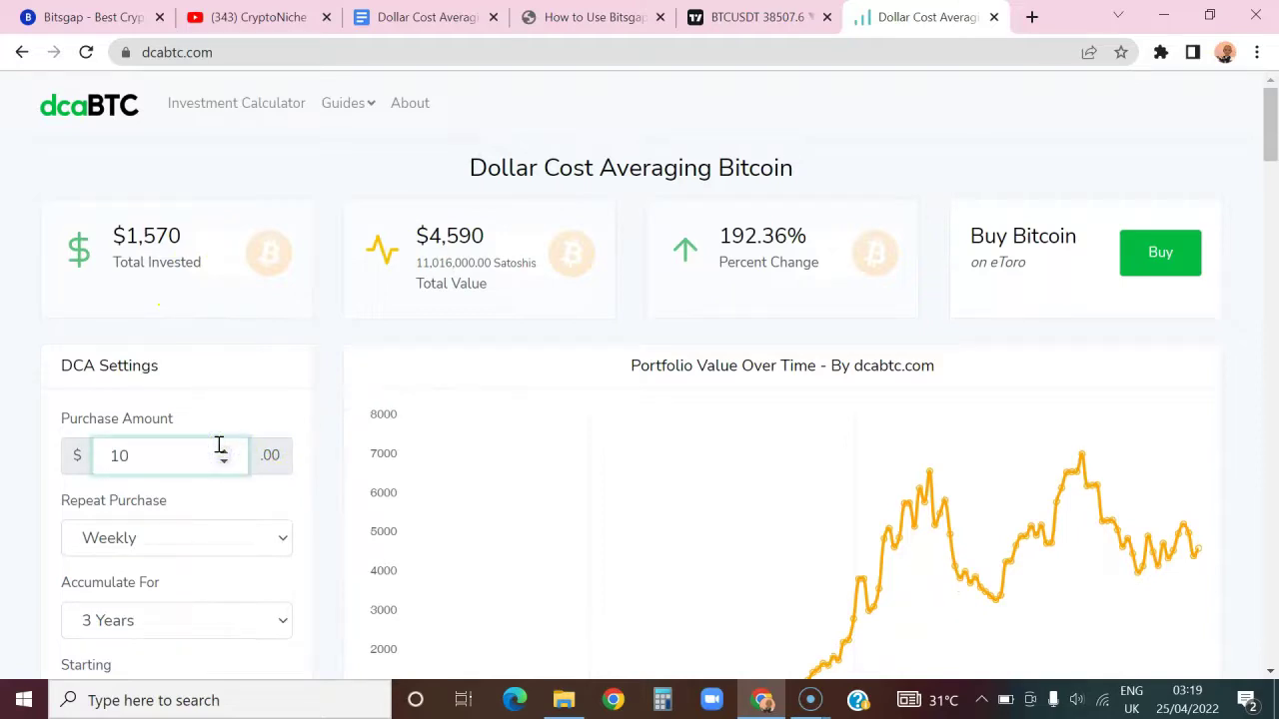
pyautogui.press('BackSpace')
pyautogui.press('BackSpace')
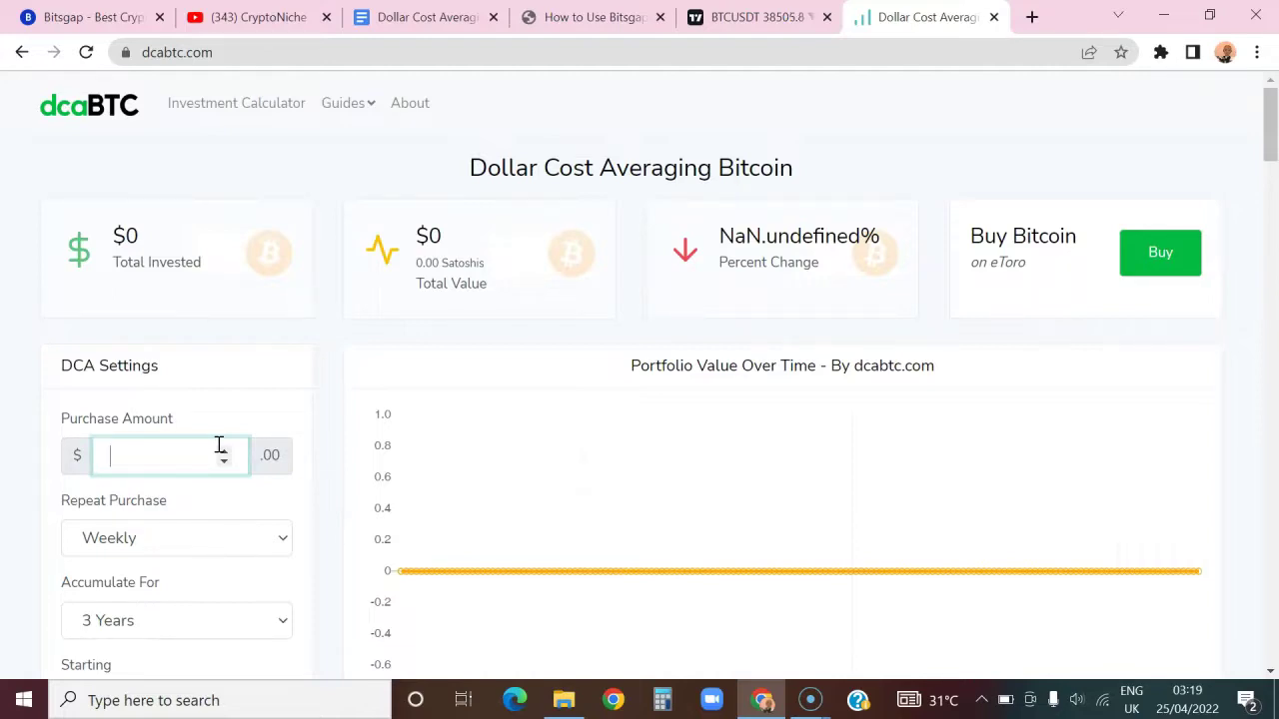
pyautogui.write('100')
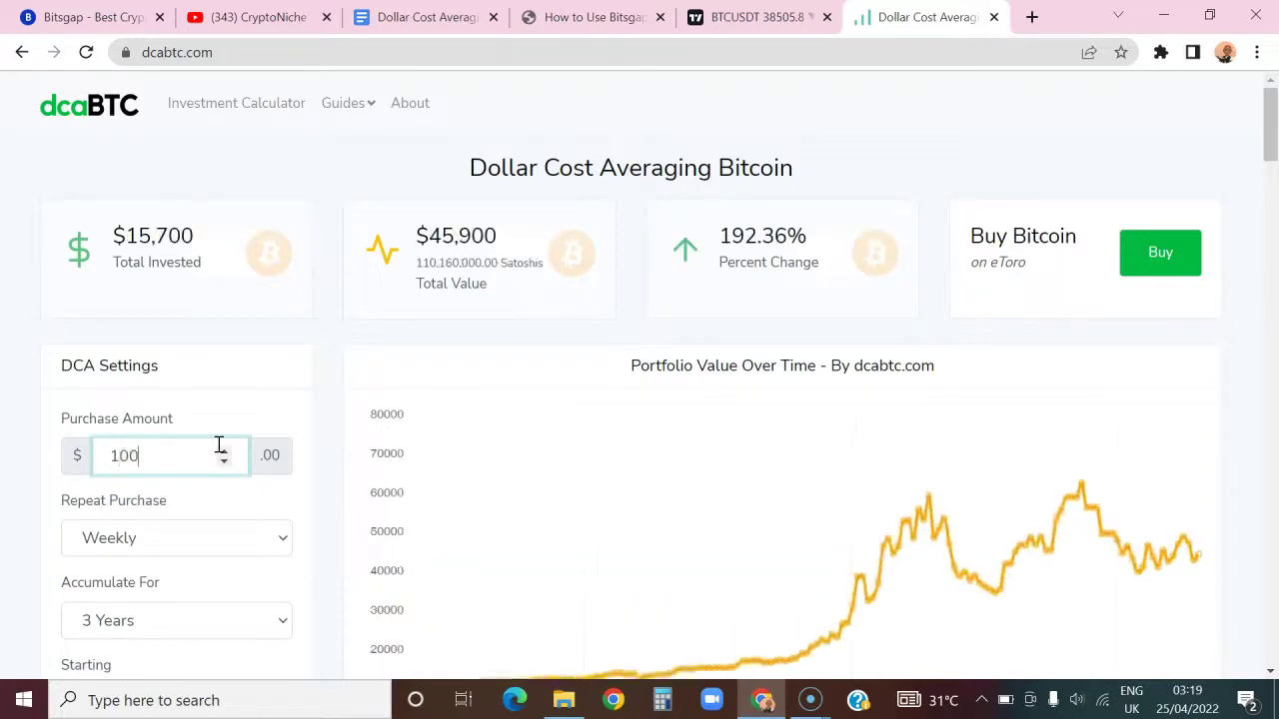
# Set the accumulation period to 6 Months and review the resulting investment figures.
pyautogui.scroll(-2, 264, 483)
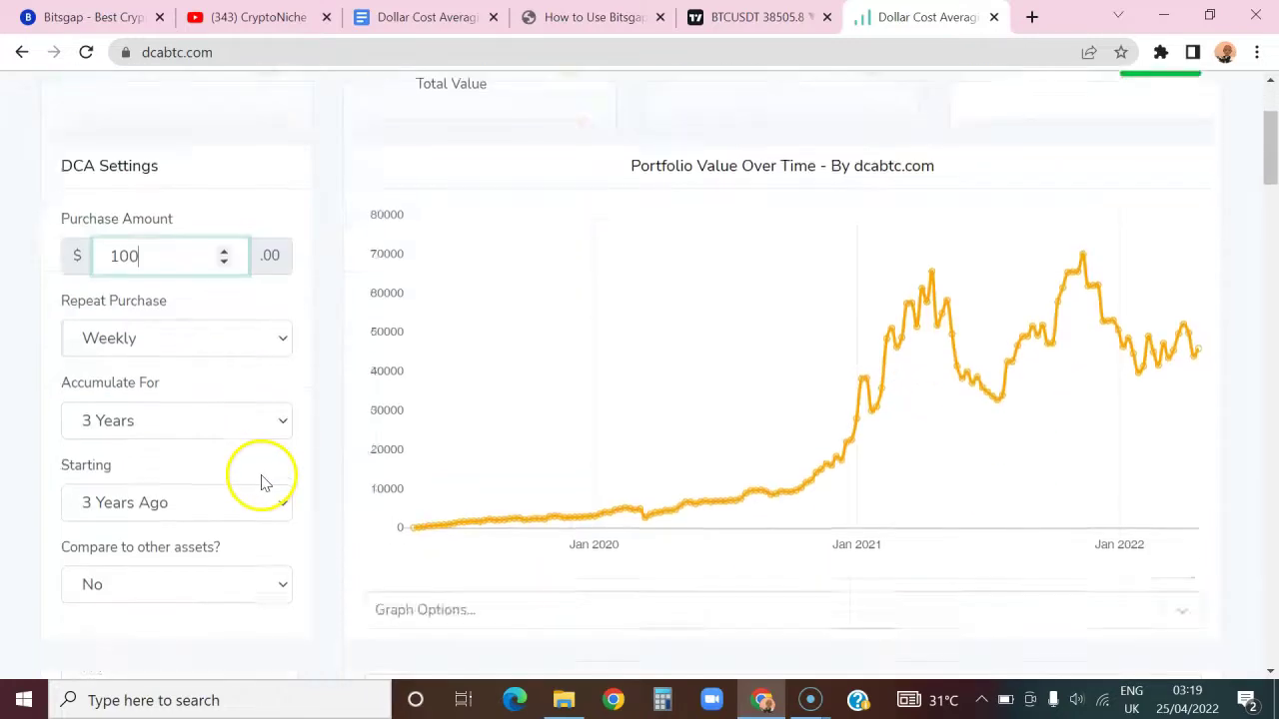
pyautogui.click(171, 423)
pyautogui.scroll(-2, 217, 410)
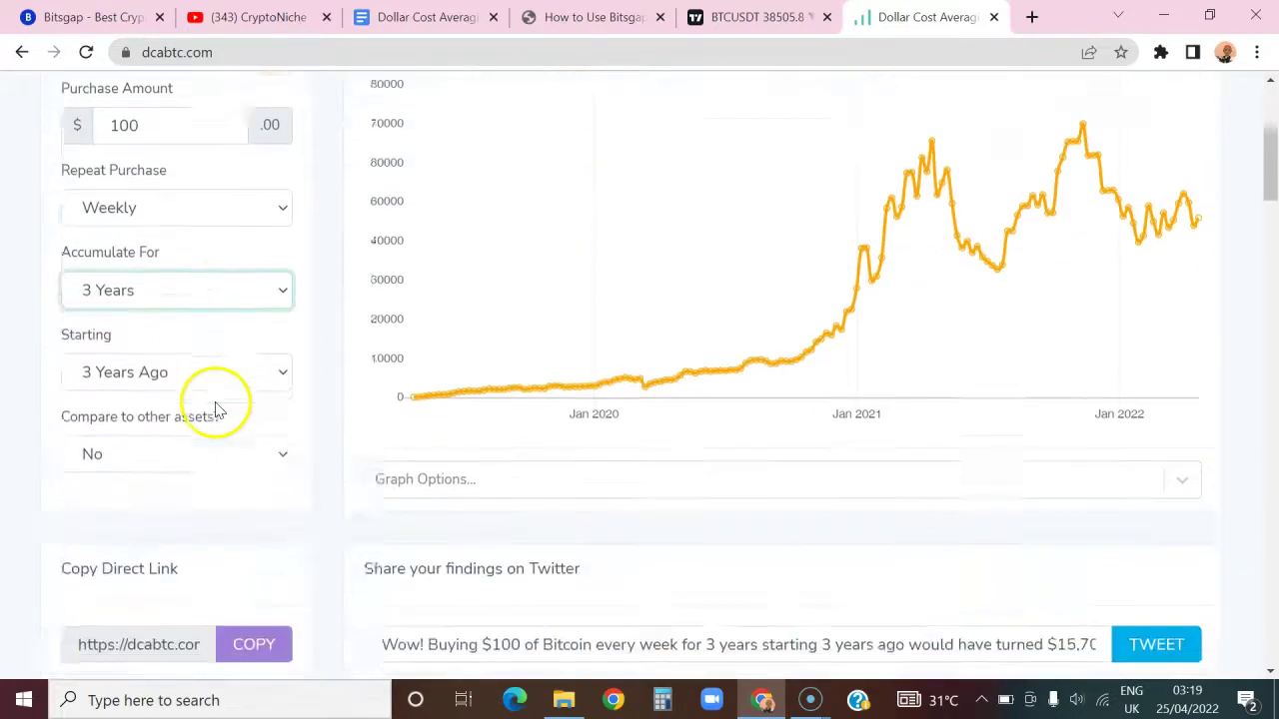
pyautogui.click(257, 304)
pyautogui.click(256, 219)
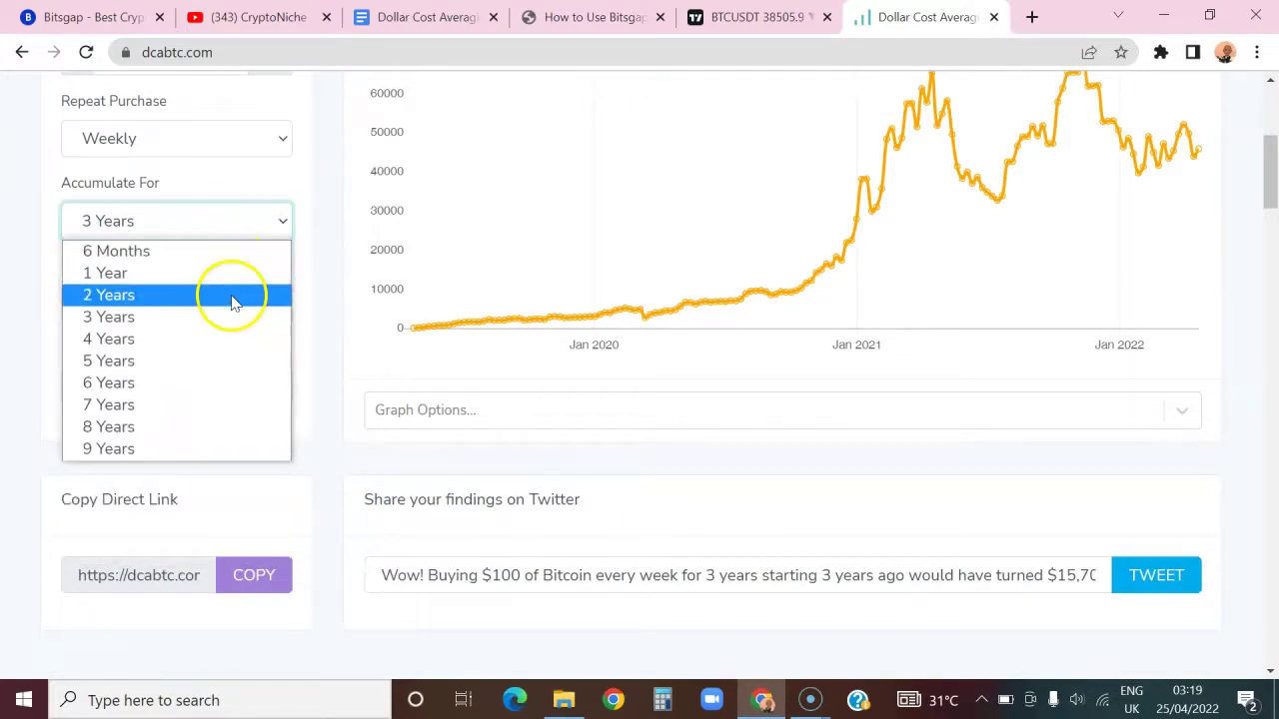
pyautogui.click(196, 251)
pyautogui.scroll(3, 226, 263)
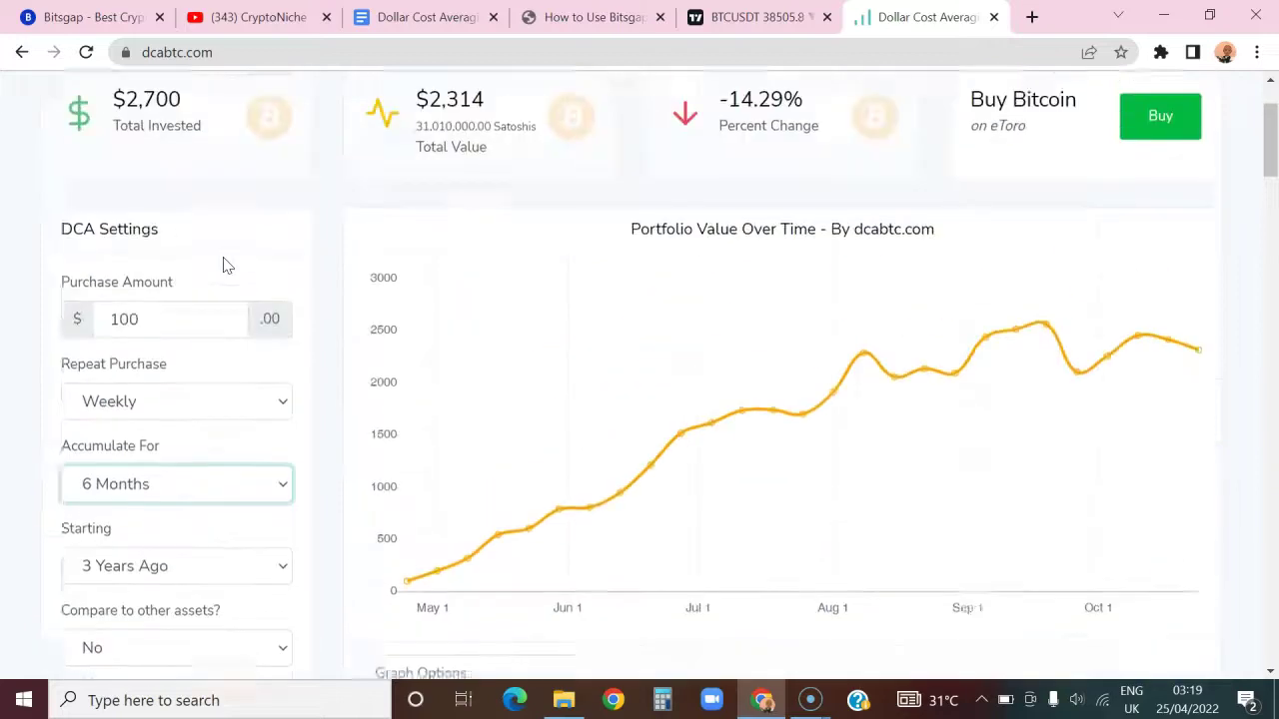
# Set the starting point of the Bitcoin purchases to 6 Months Ago.
pyautogui.scroll(-1, 176, 366)
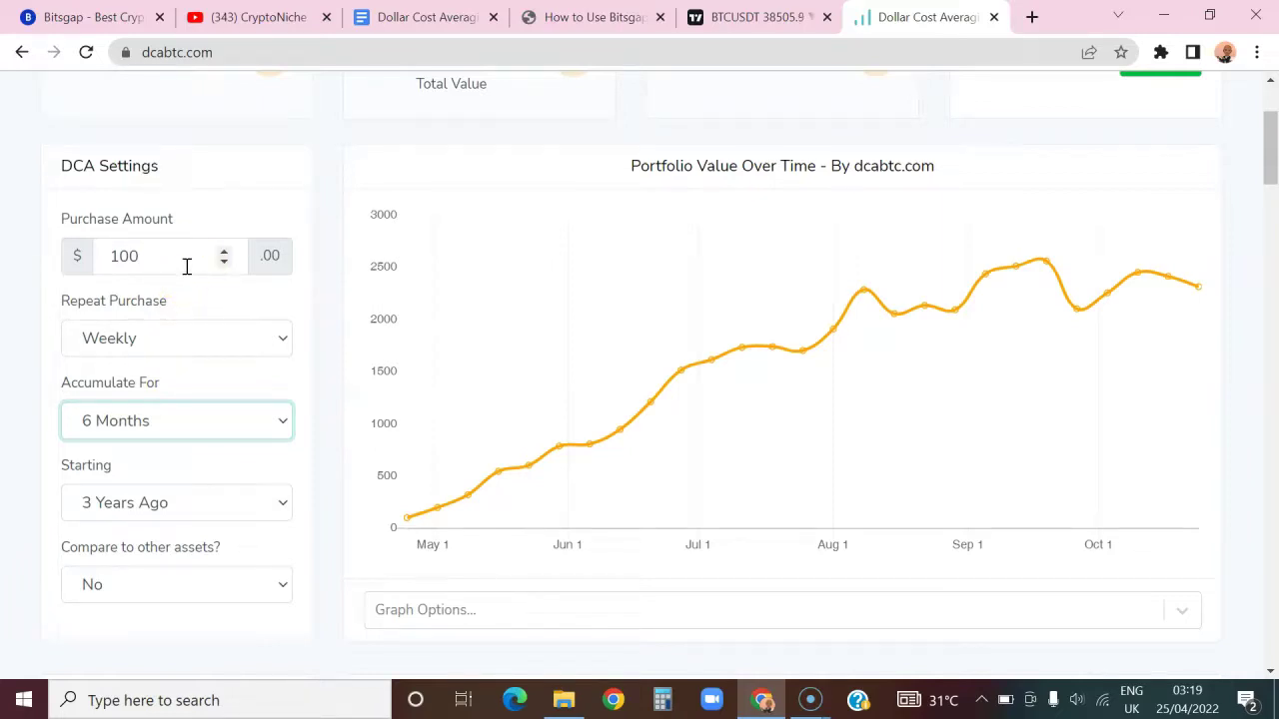
pyautogui.scroll(-2, 278, 503)
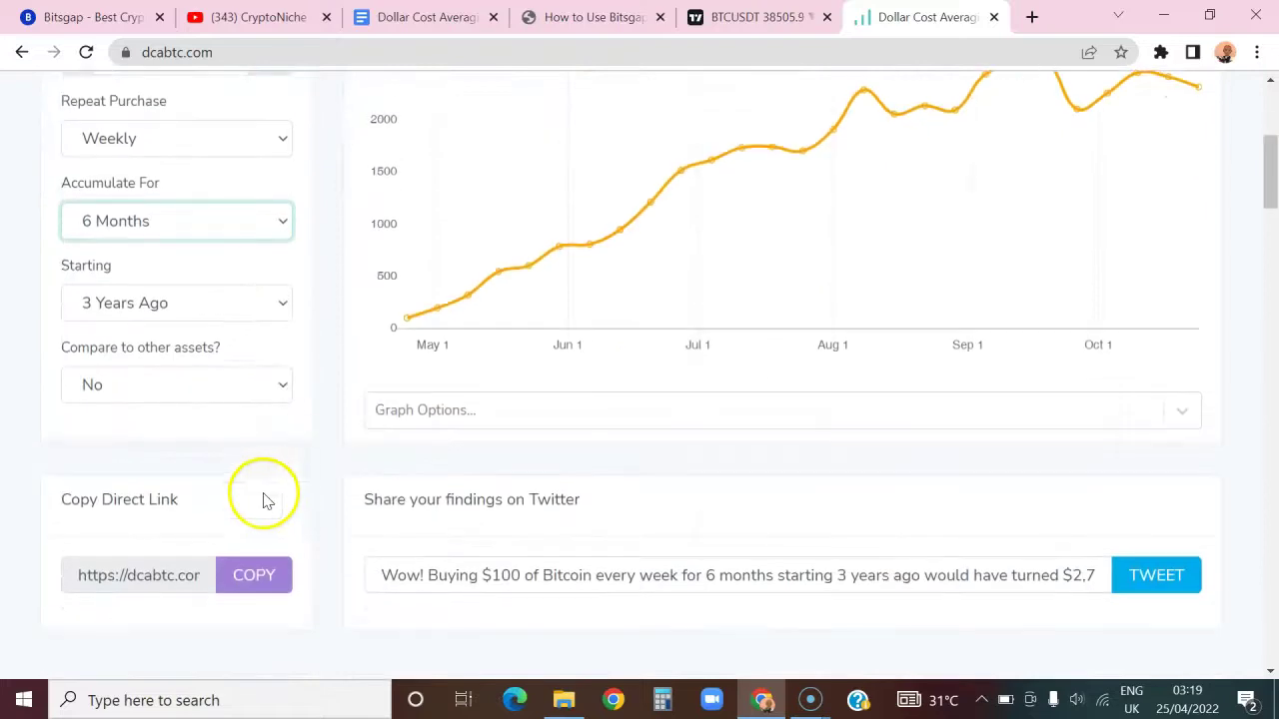
pyautogui.click(253, 302)
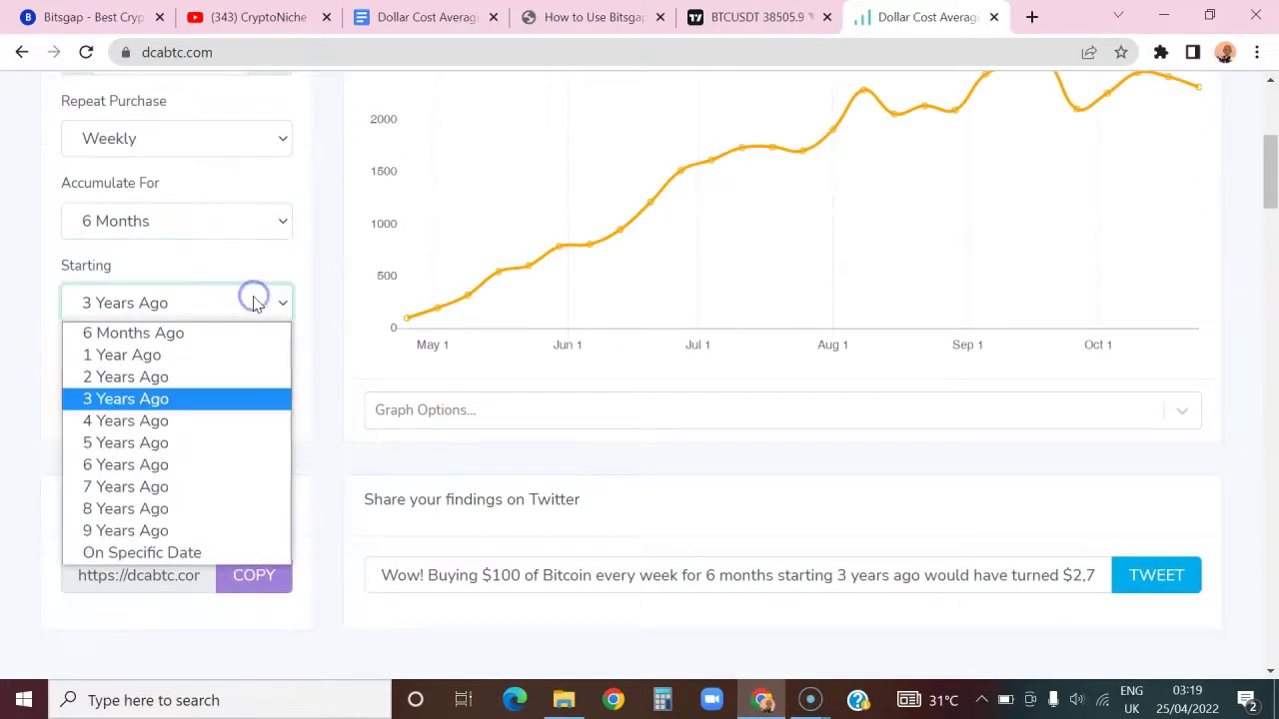
pyautogui.click(210, 333)
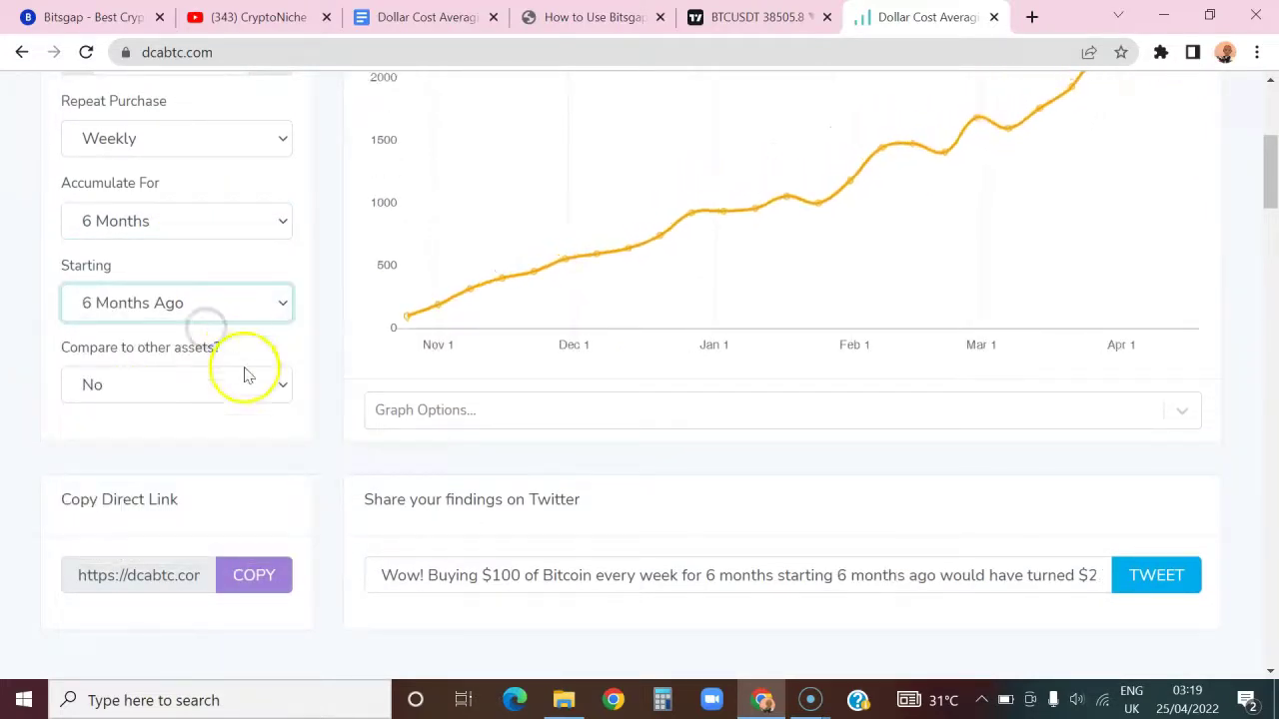
# Review the percent change of the six-month Bitcoin plan and the weekly purchase amount in the calculator.
pyautogui.scroll(4, 751, 423)
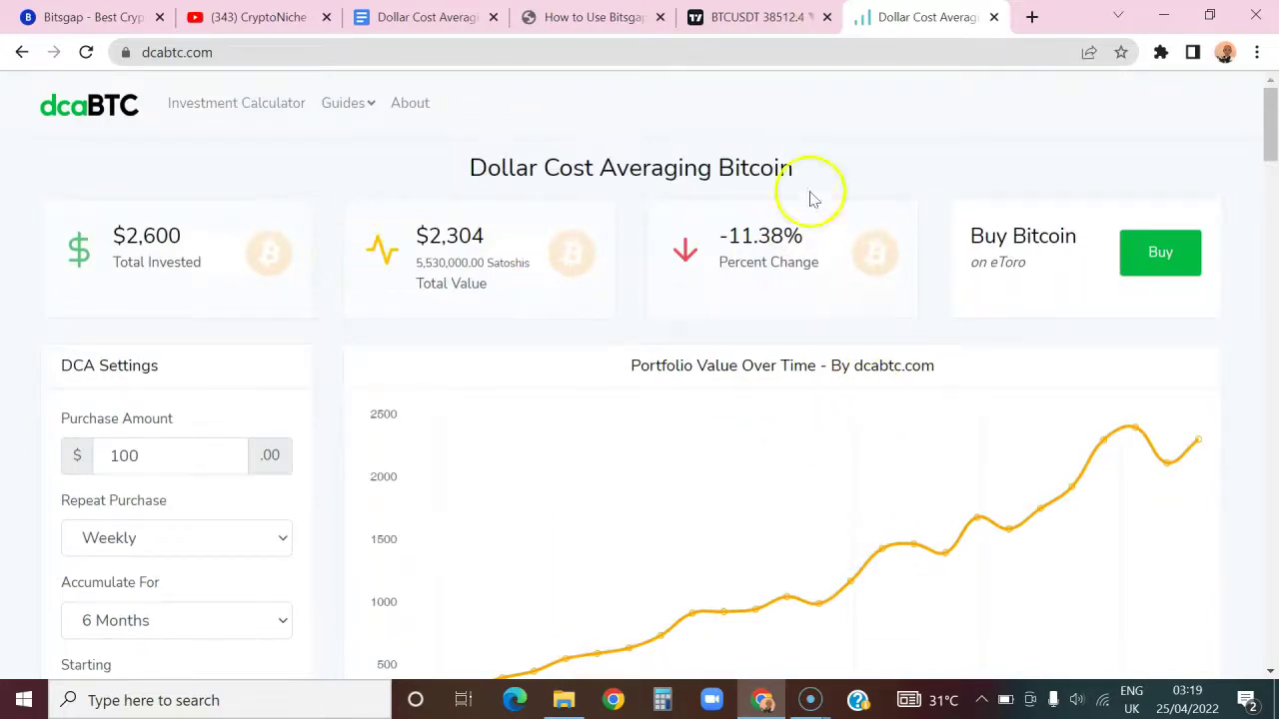
pyautogui.moveTo(819, 251); pyautogui.dragTo(726, 229)
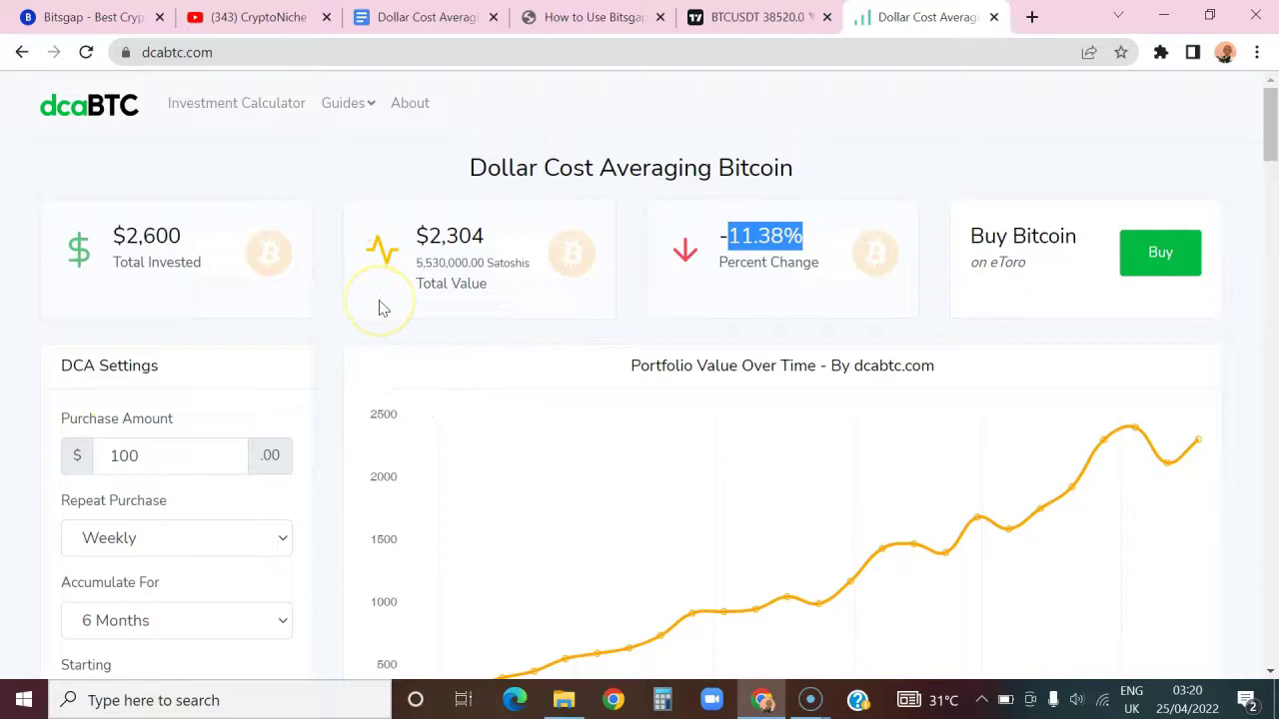
pyautogui.moveTo(169, 465); pyautogui.dragTo(100, 456)
pyautogui.click(209, 372)
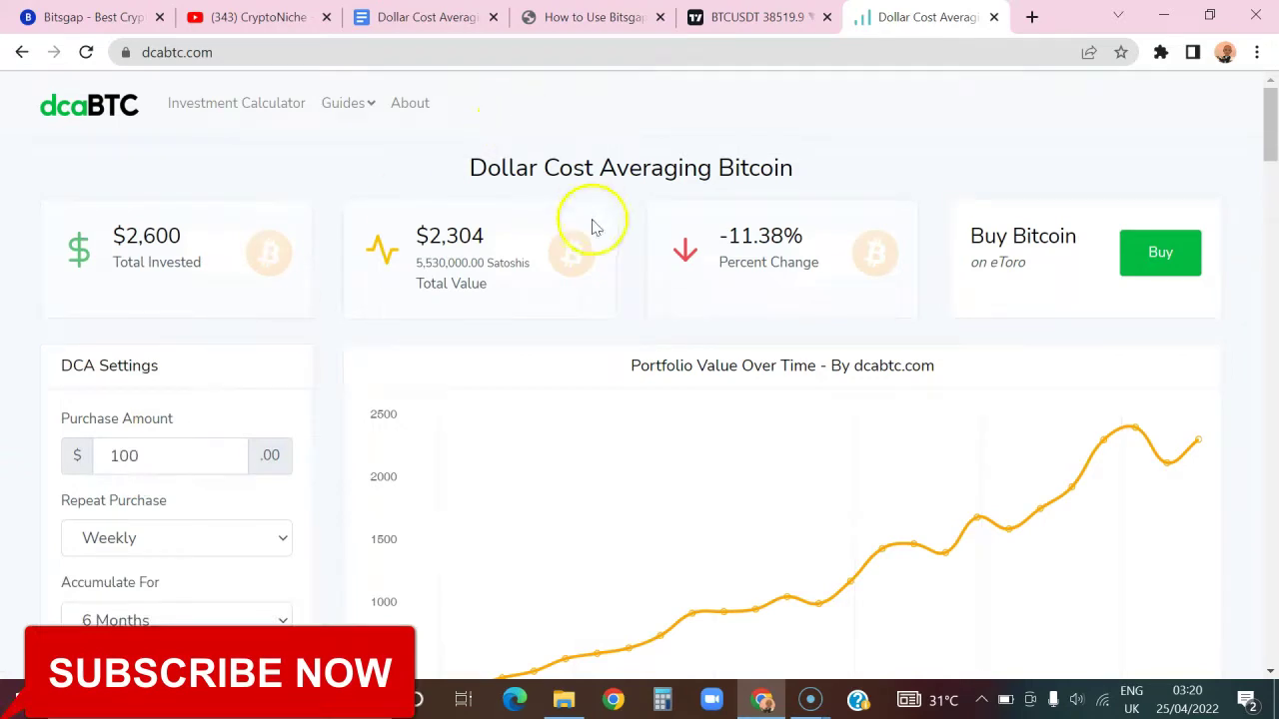
# Switch to the Dollar Cost Averaging document, place the cursor after the checklist, and return to dcaBTC to check the purchase amount.
pyautogui.click(402, 17)
pyautogui.click(724, 527)
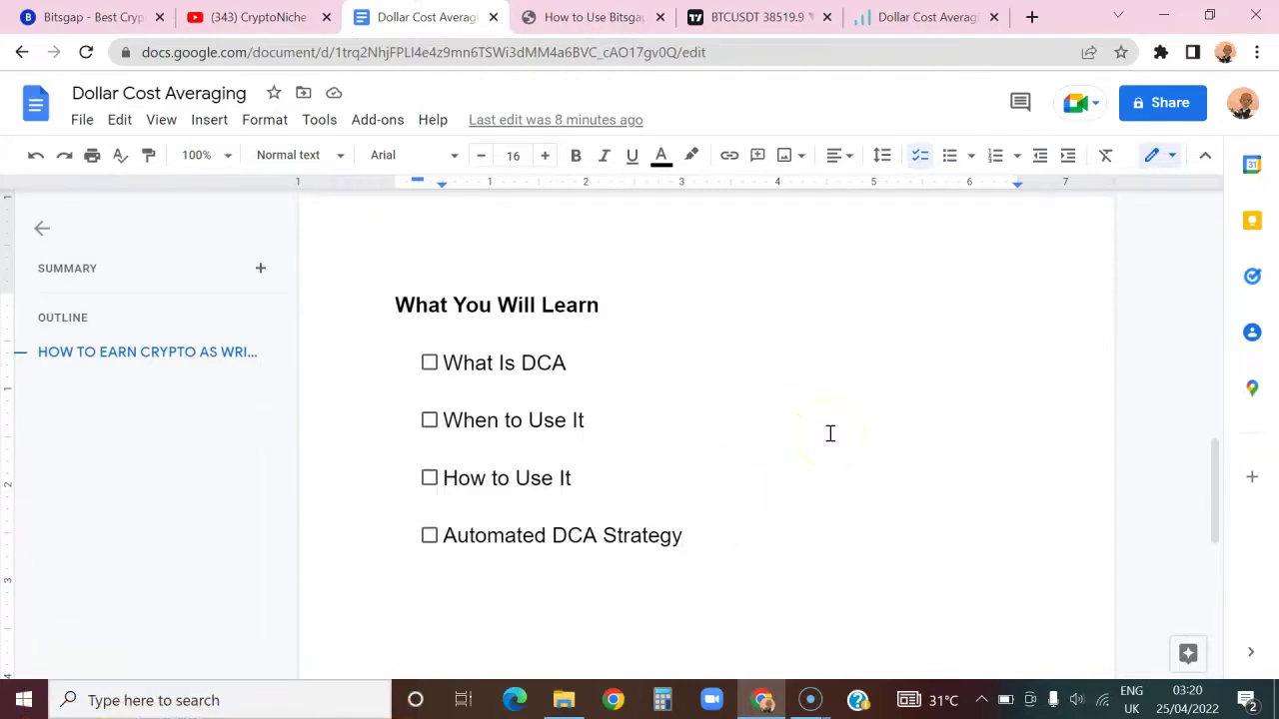
pyautogui.click(907, 17)
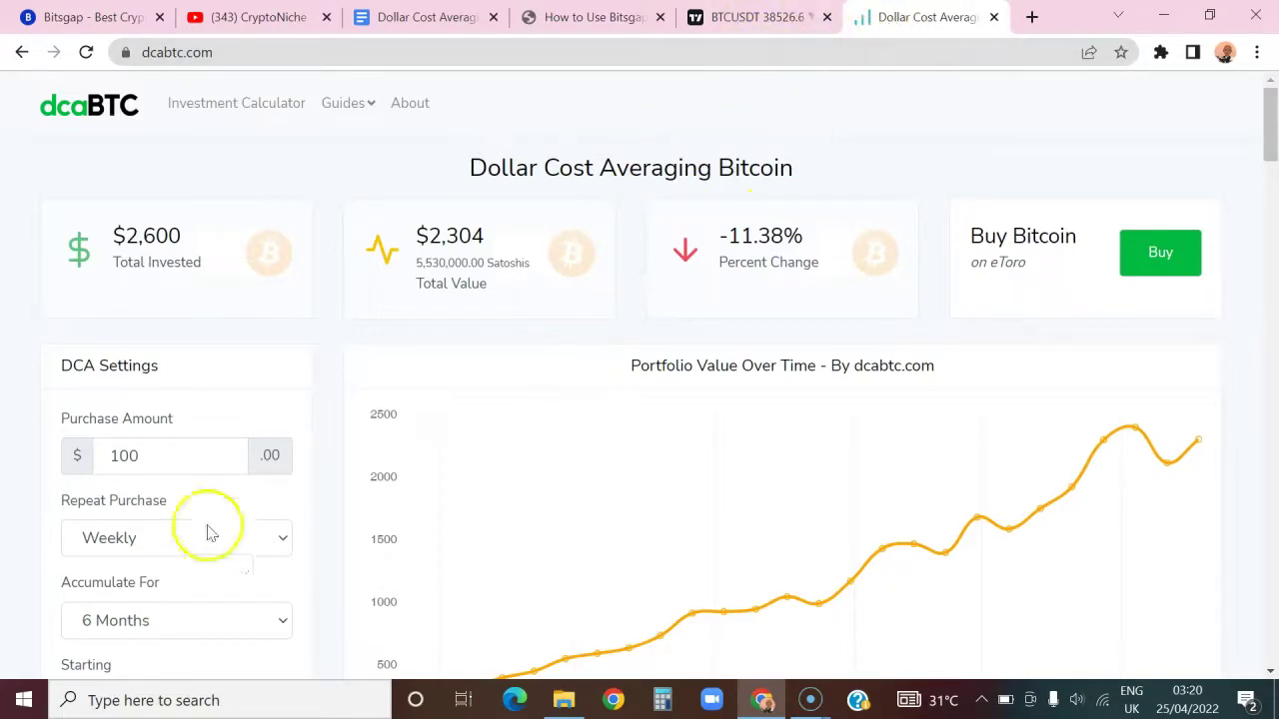
pyautogui.moveTo(150, 456); pyautogui.dragTo(93, 455)
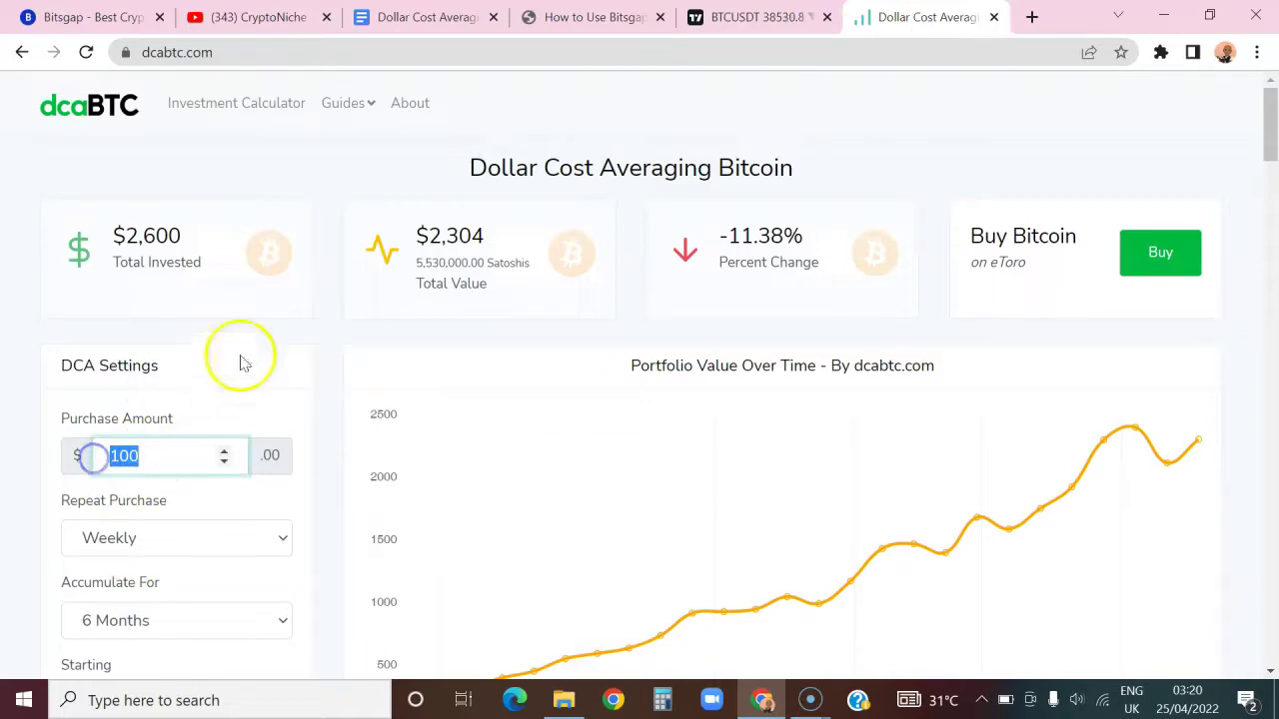
pyautogui.click(337, 332)
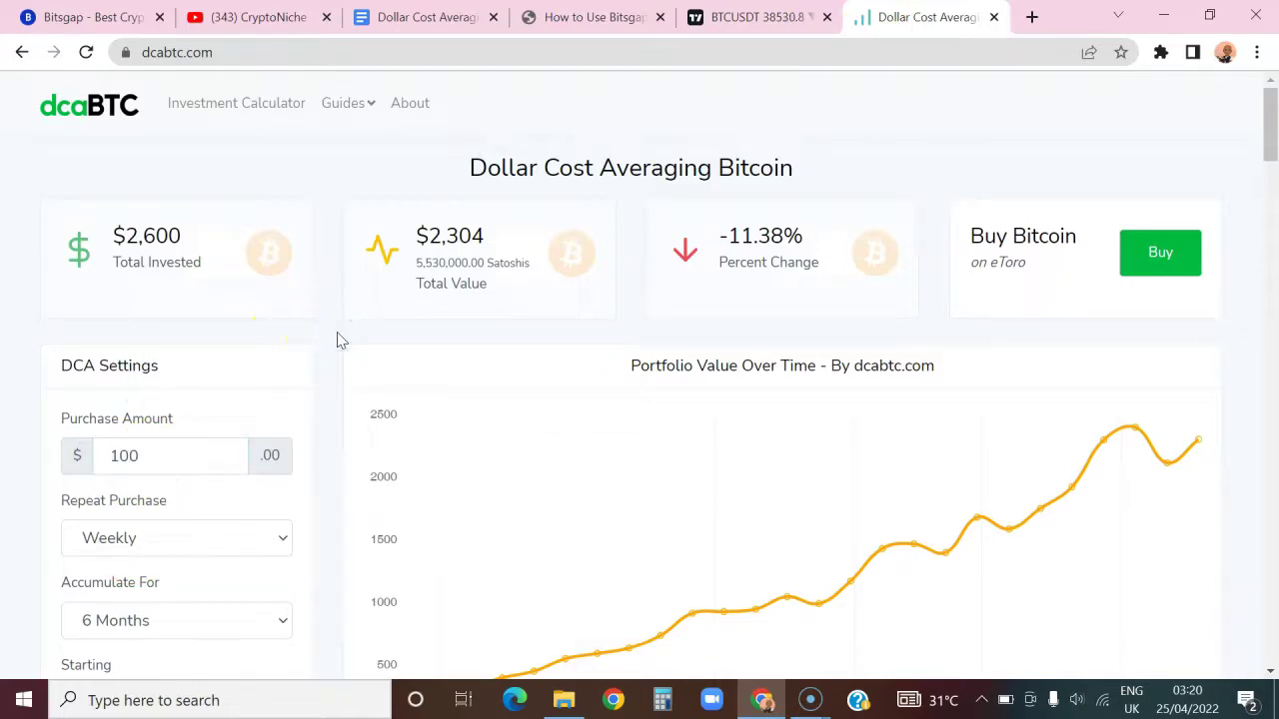
# In the Dollar Cost Averaging document, add the line "1000 USDT" below the What You Will Learn checklist.
pyautogui.click(466, 14)
pyautogui.press('Return')
pyautogui.press('Return')
pyautogui.write('1000 USD')
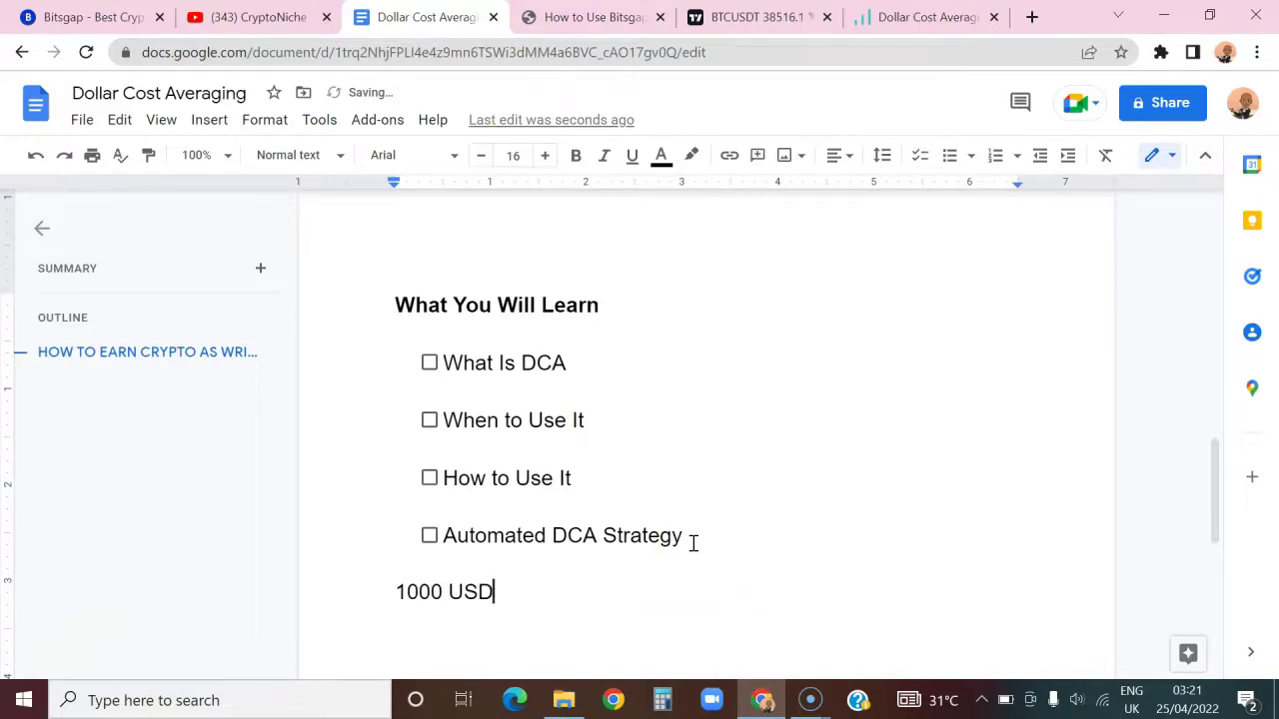
pyautogui.write('T')
pyautogui.press('Return')
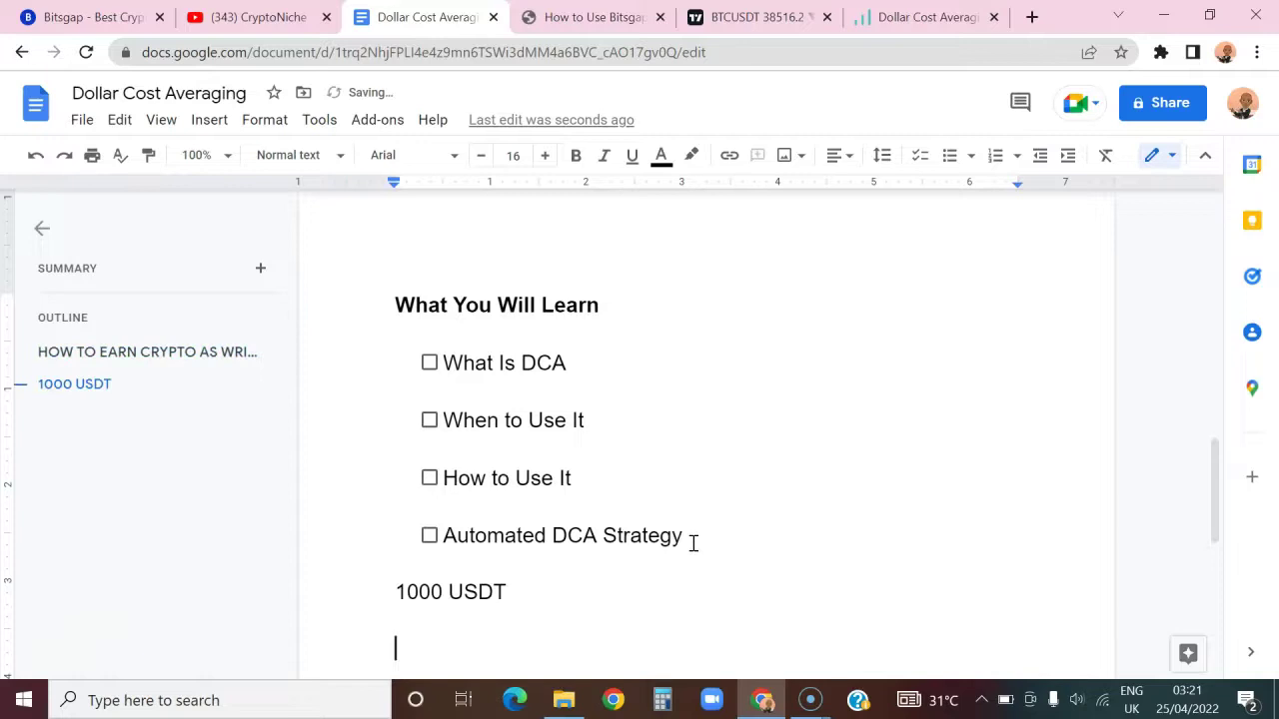
# List the split purchase amounts 100, 150, 200 and 250 on separate lines under "1000 USDT".
pyautogui.write('1')
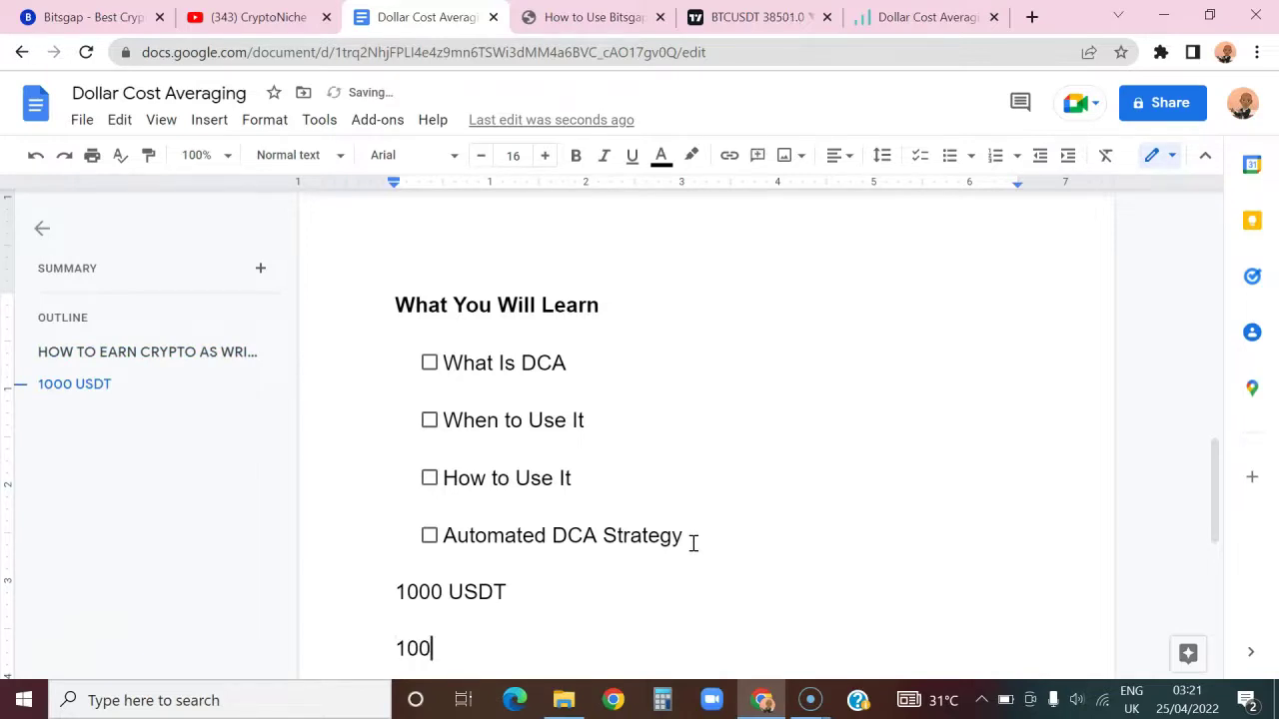
pyautogui.write('00')
pyautogui.press('Return')
pyautogui.write('150 ')
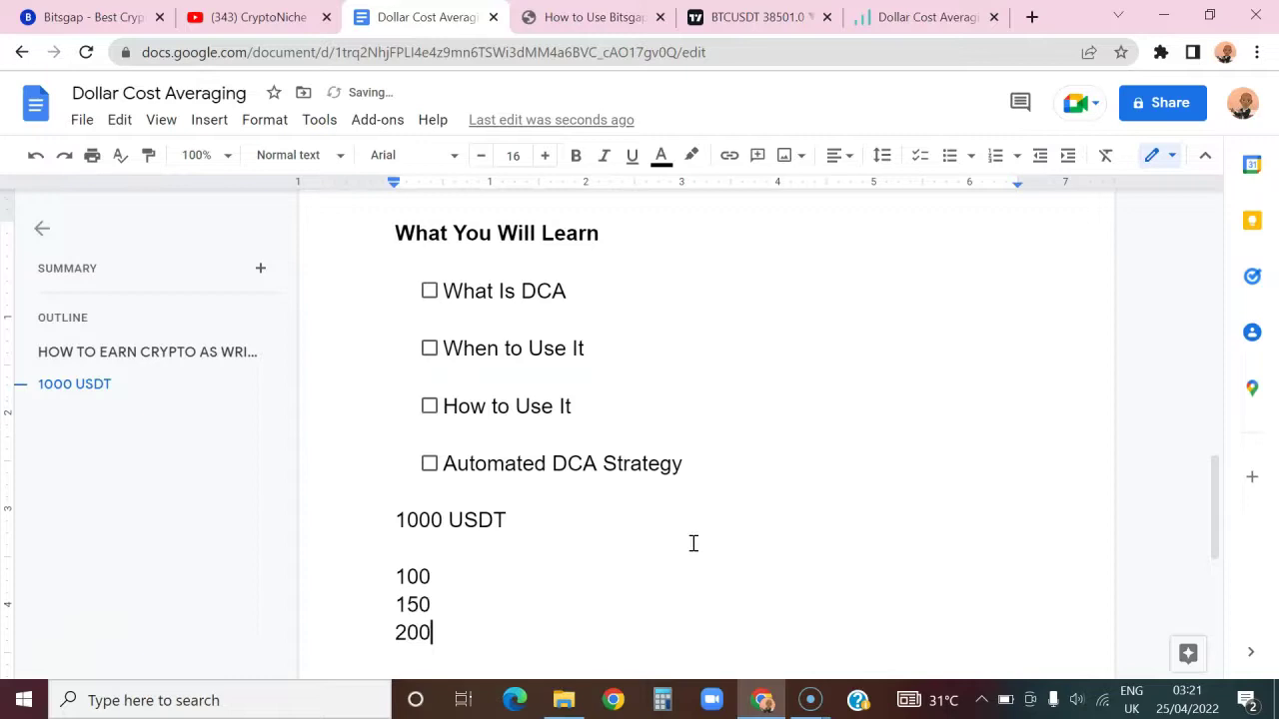
pyautogui.write('250')
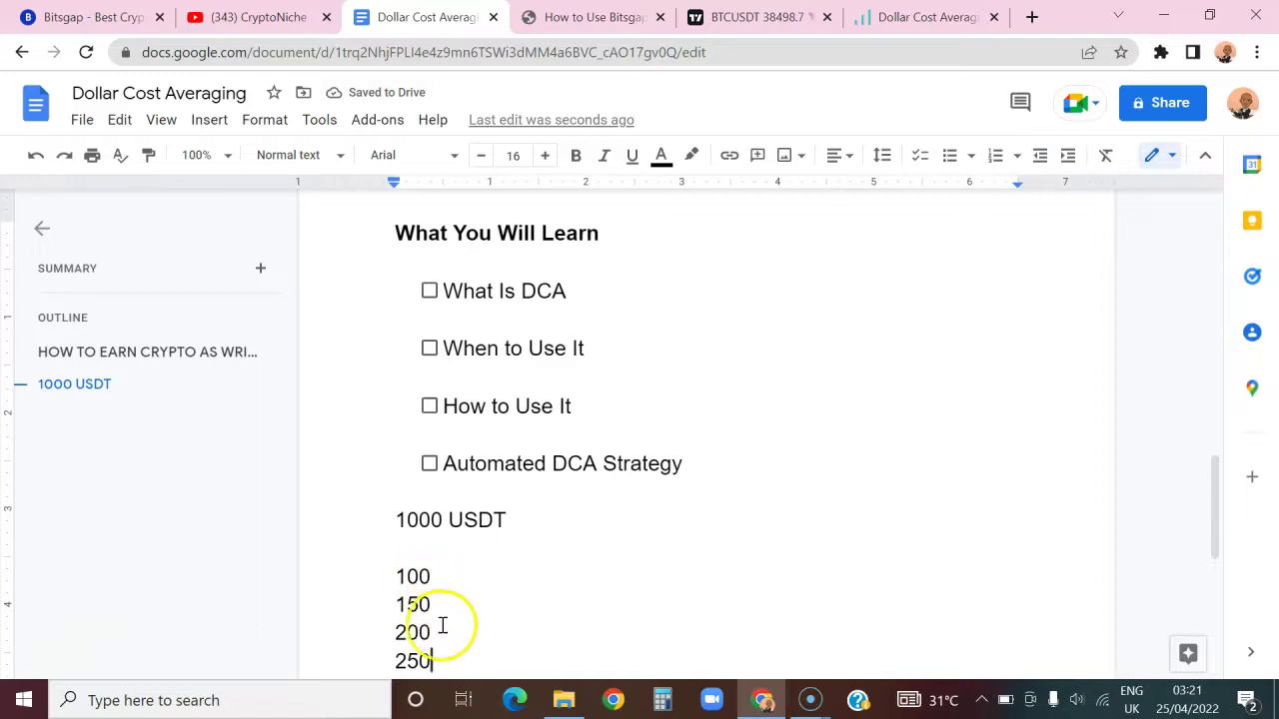
# Highlight the 150 and 200 purchase amounts in turn to point them out, and clear the selection.
pyautogui.moveTo(430, 606); pyautogui.dragTo(390, 609)
pyautogui.moveTo(488, 630); pyautogui.dragTo(389, 635)
pyautogui.moveTo(433, 600); pyautogui.dragTo(458, 625)
pyautogui.click(463, 650)
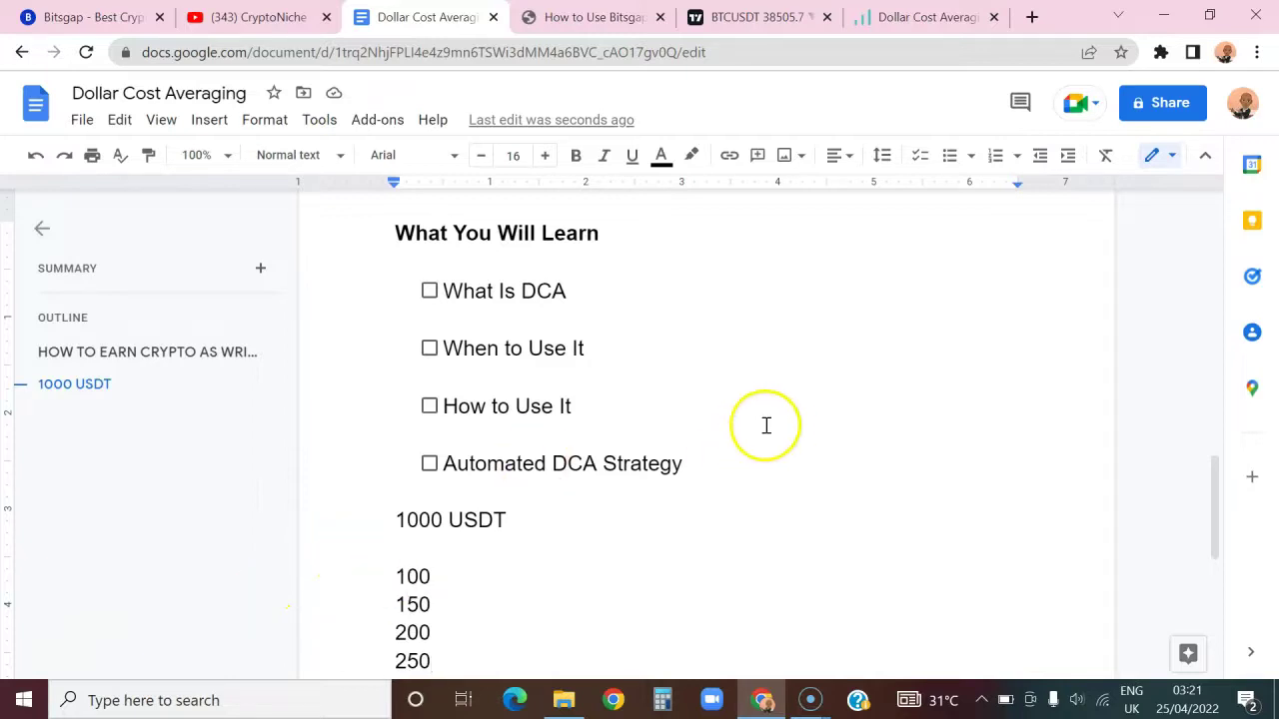
# Switch to TradingView and load the KuCoin EOSUSDT chart through the symbol search.
pyautogui.click(100, 17)
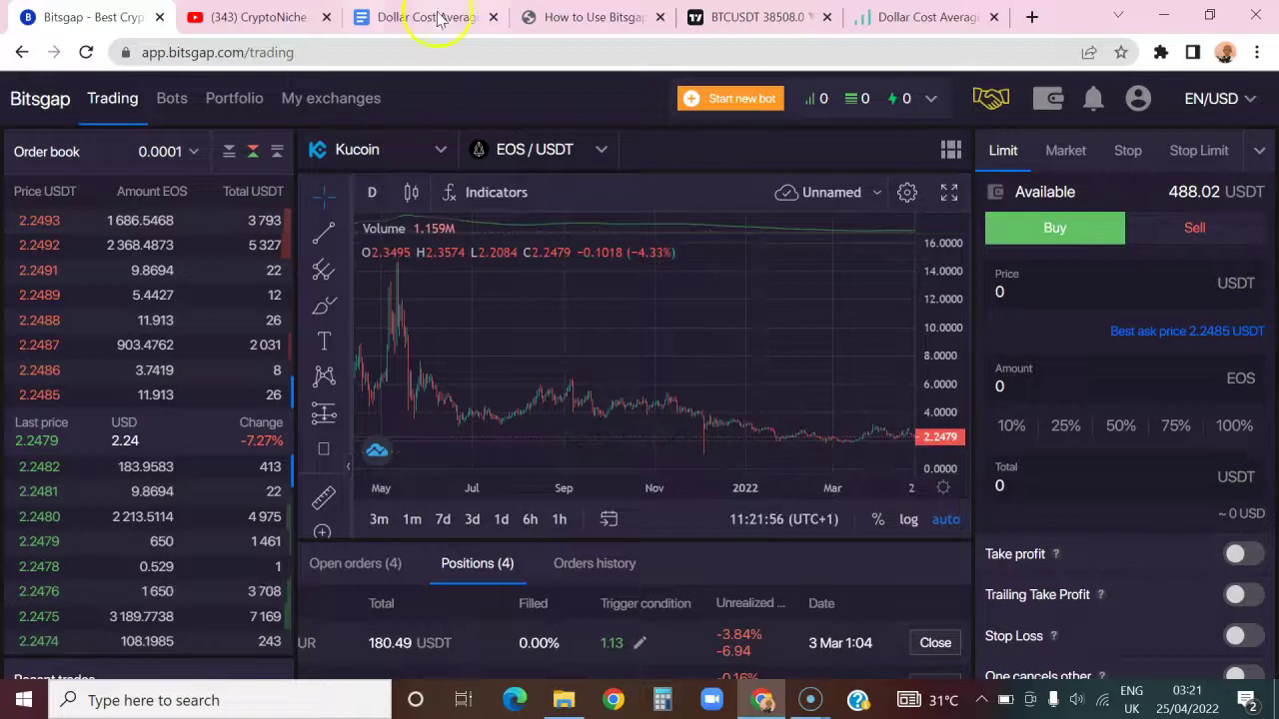
pyautogui.click(749, 17)
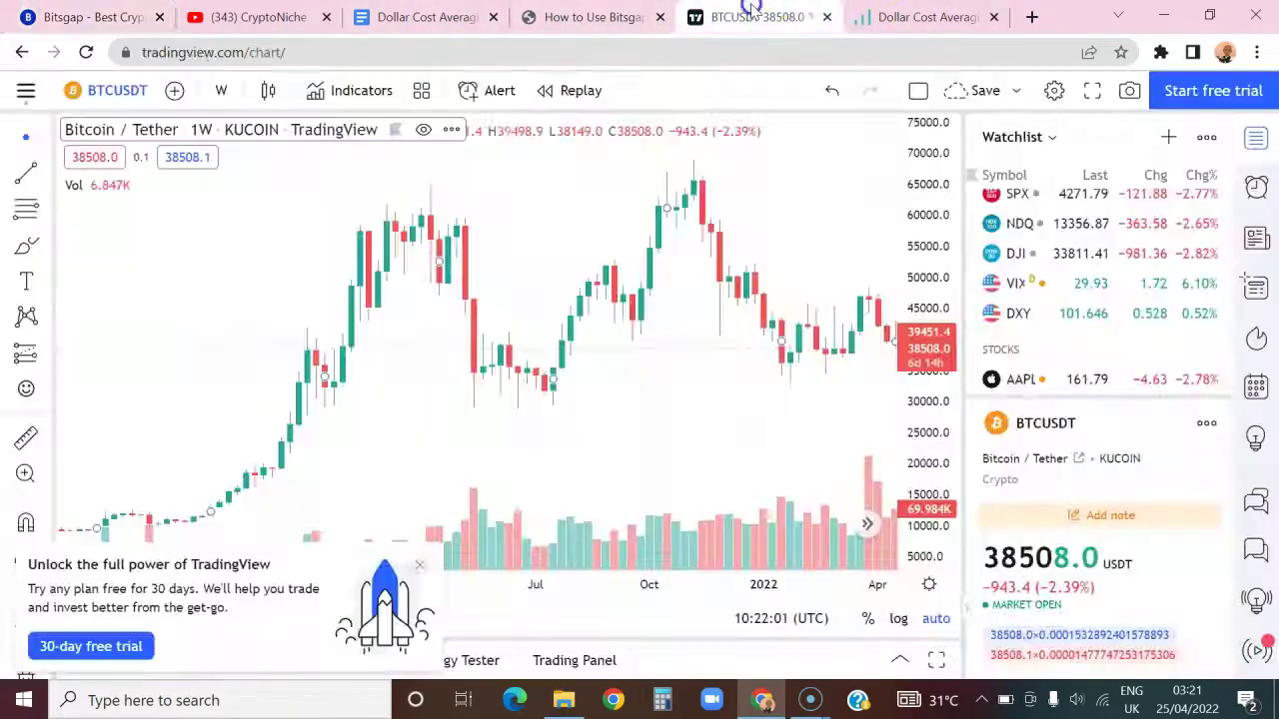
pyautogui.click(119, 90)
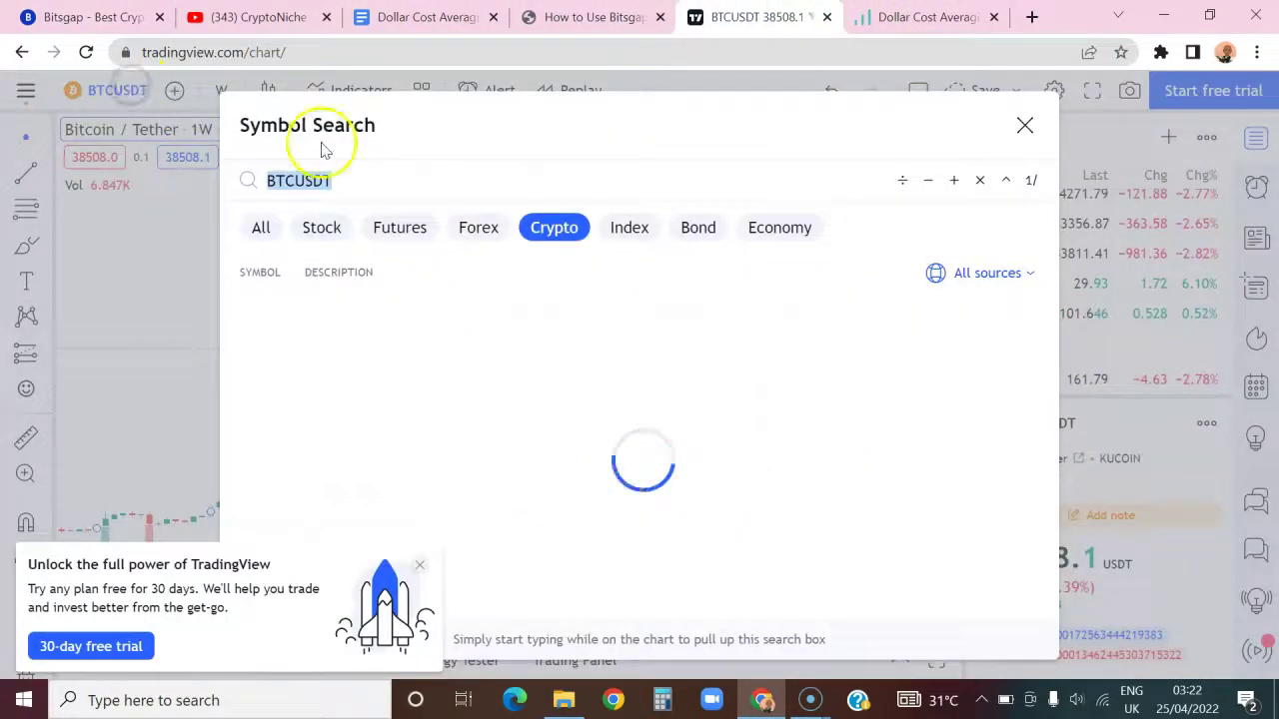
pyautogui.write('EOS')
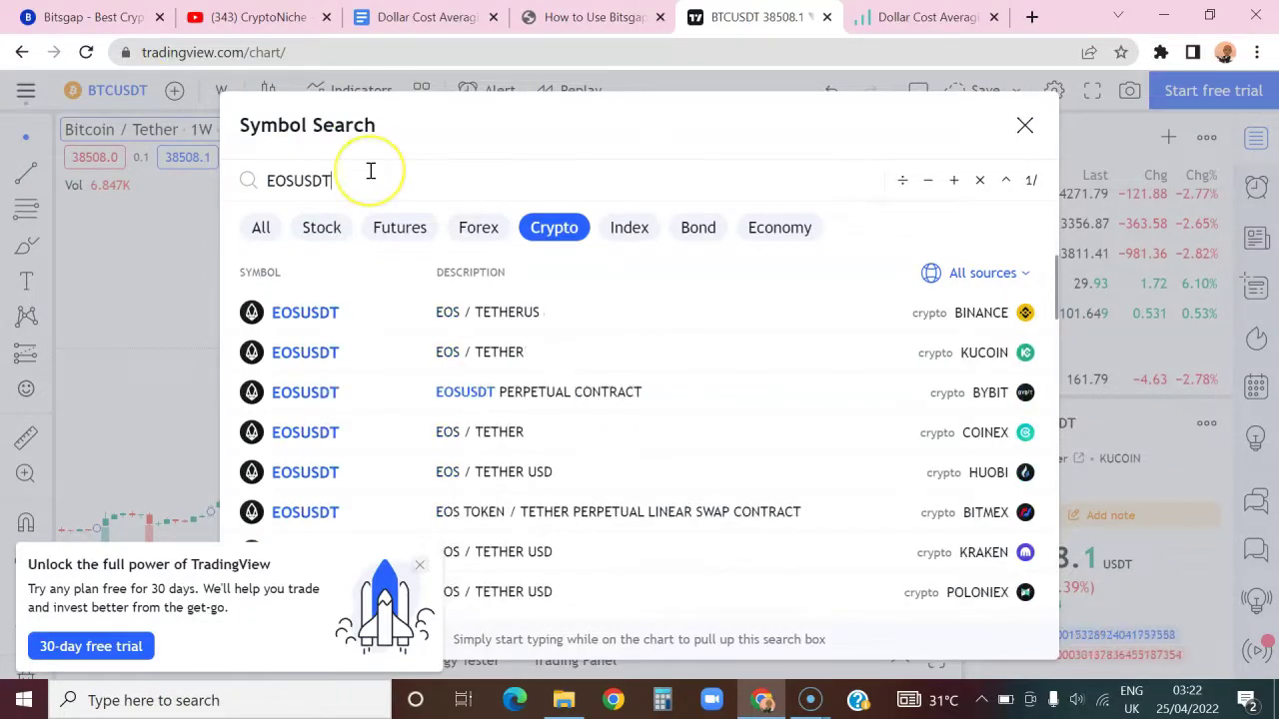
pyautogui.click(797, 356)
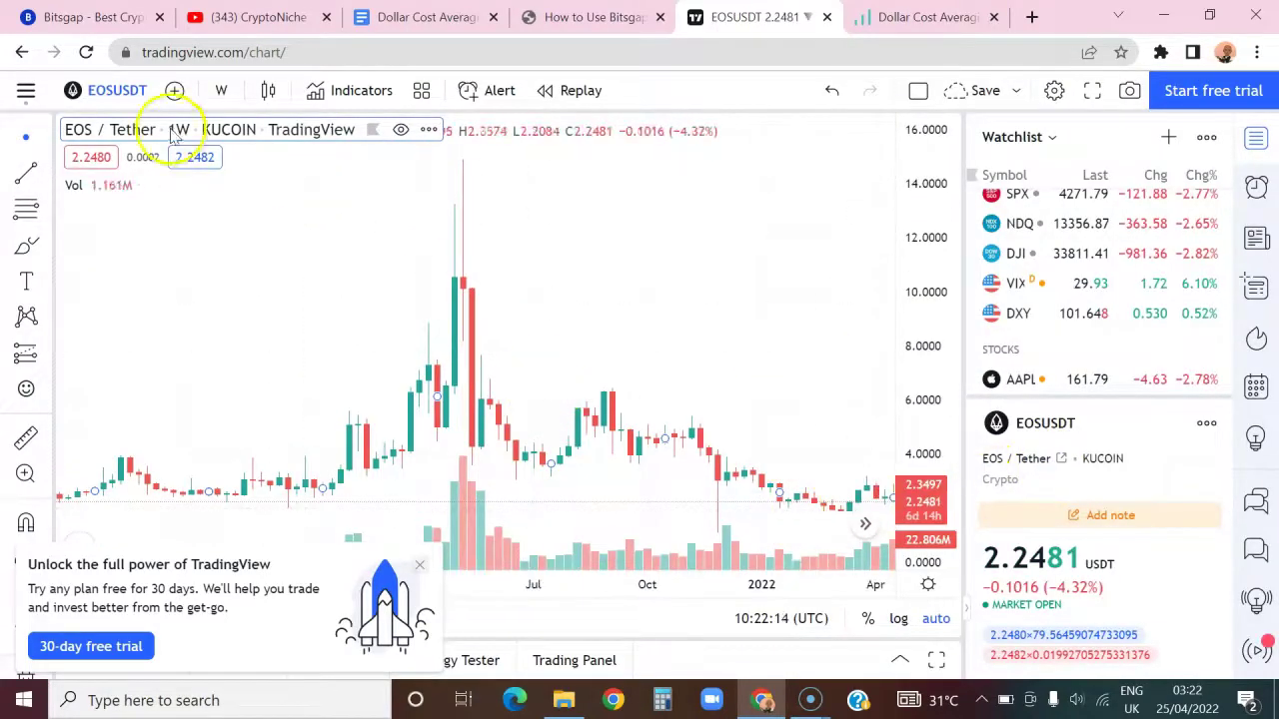
# Check the available chart intervals and examine EOS's weekly price movement around November 2021.
pyautogui.click(221, 90)
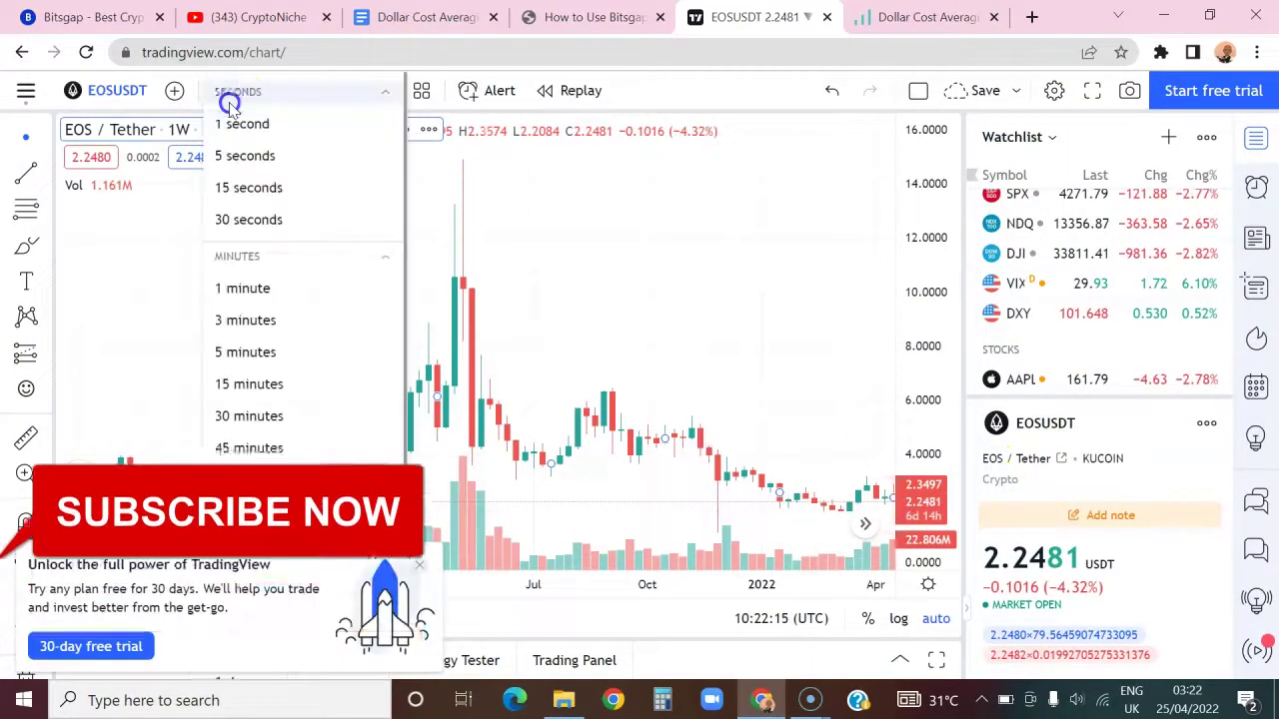
pyautogui.click(528, 209)
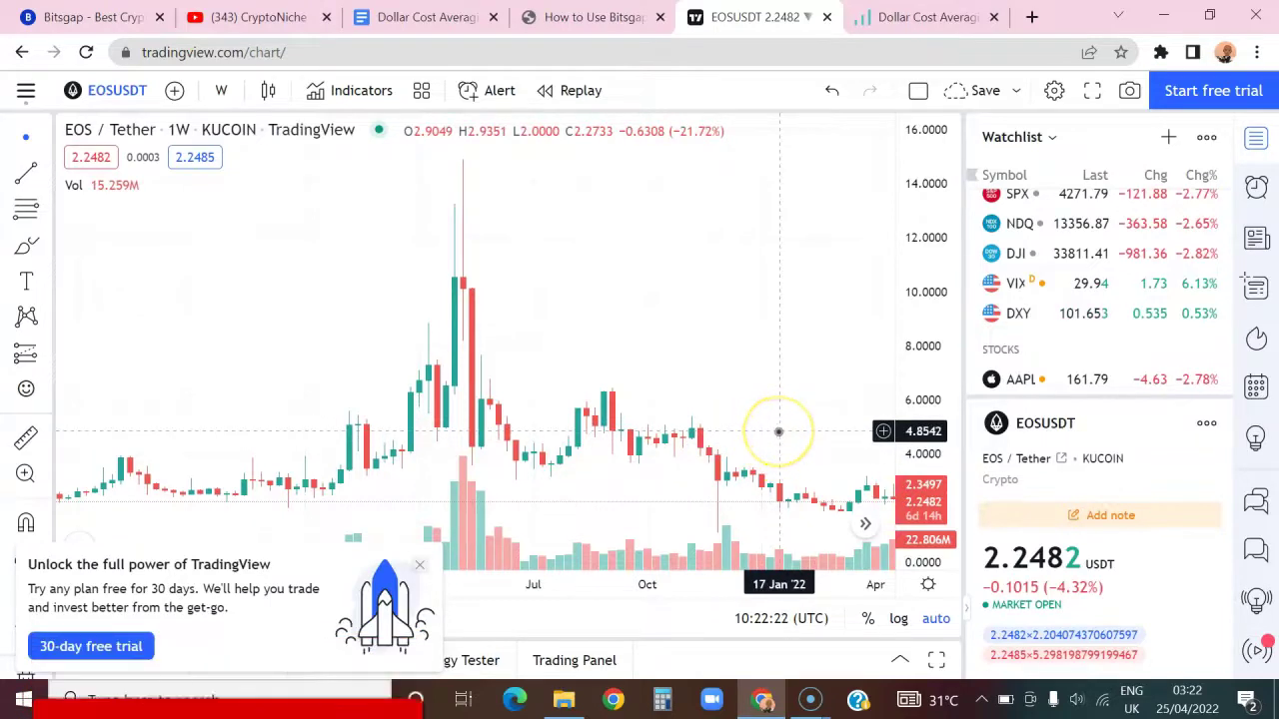
pyautogui.click(698, 429)
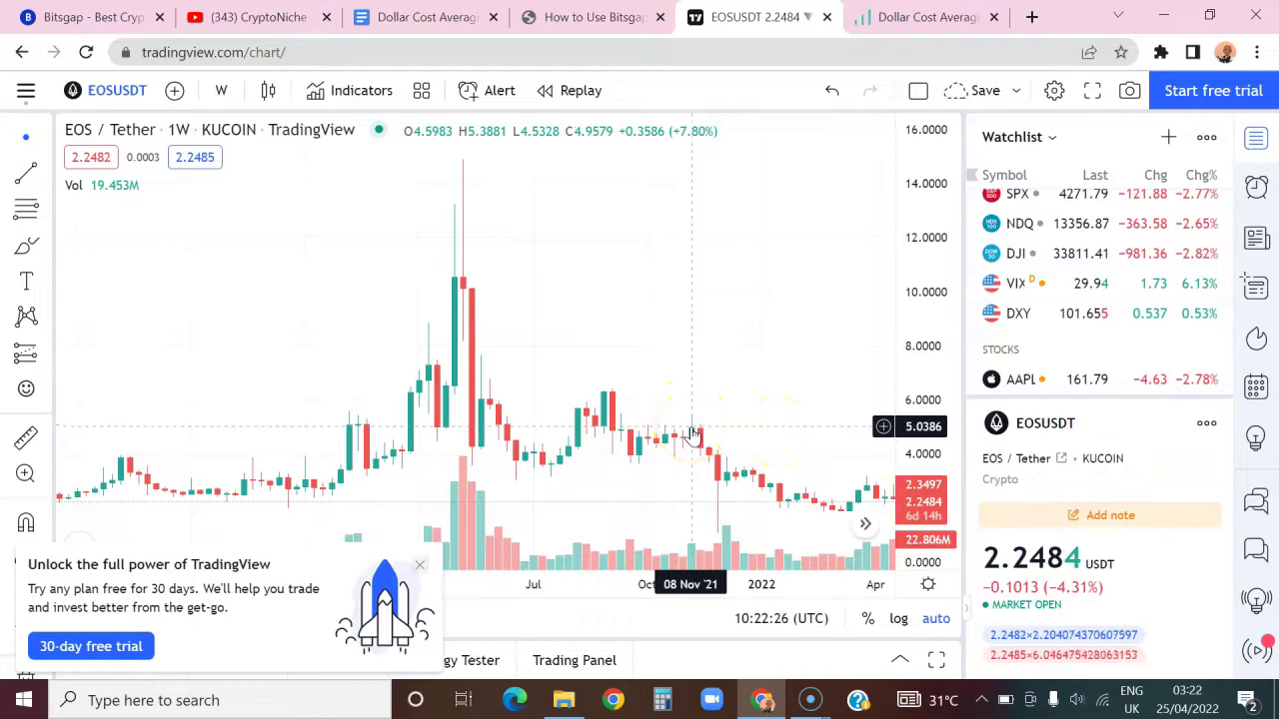
pyautogui.click(707, 429)
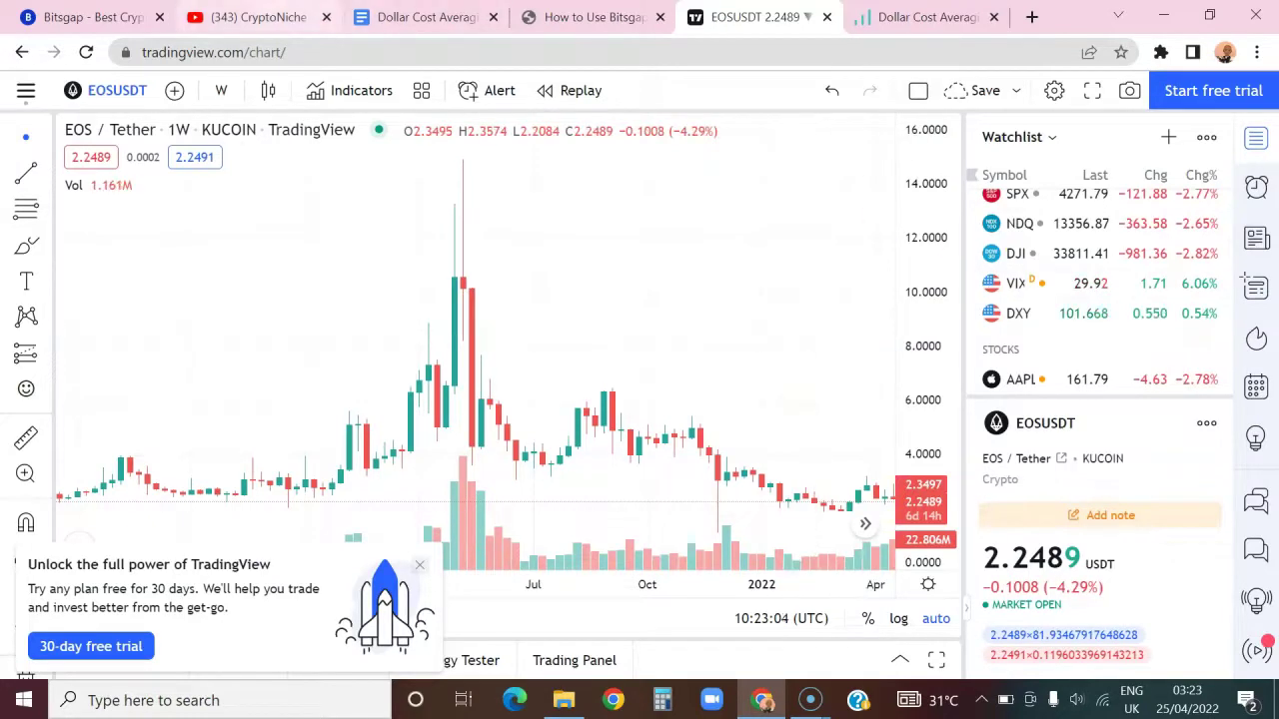
# Switch to Bitsgap, start a new DCA bot and accept the beta test notice.
pyautogui.click(80, 14)
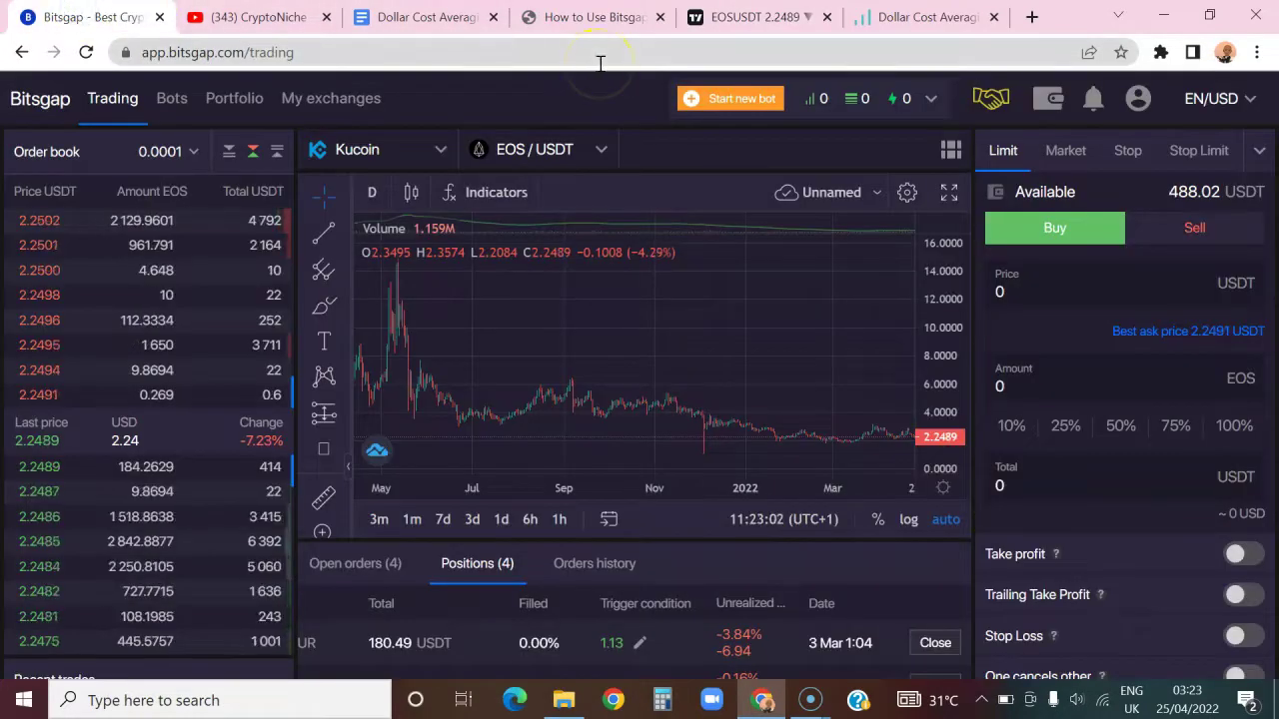
pyautogui.click(727, 97)
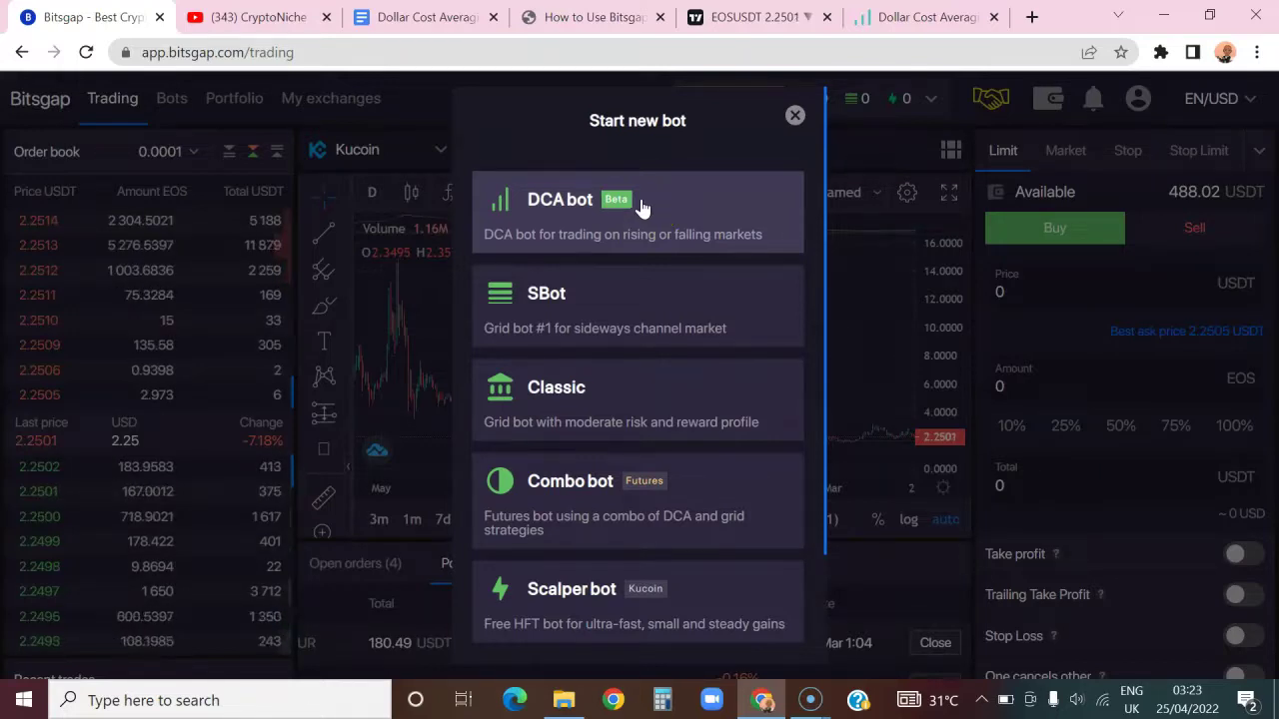
pyautogui.click(613, 218)
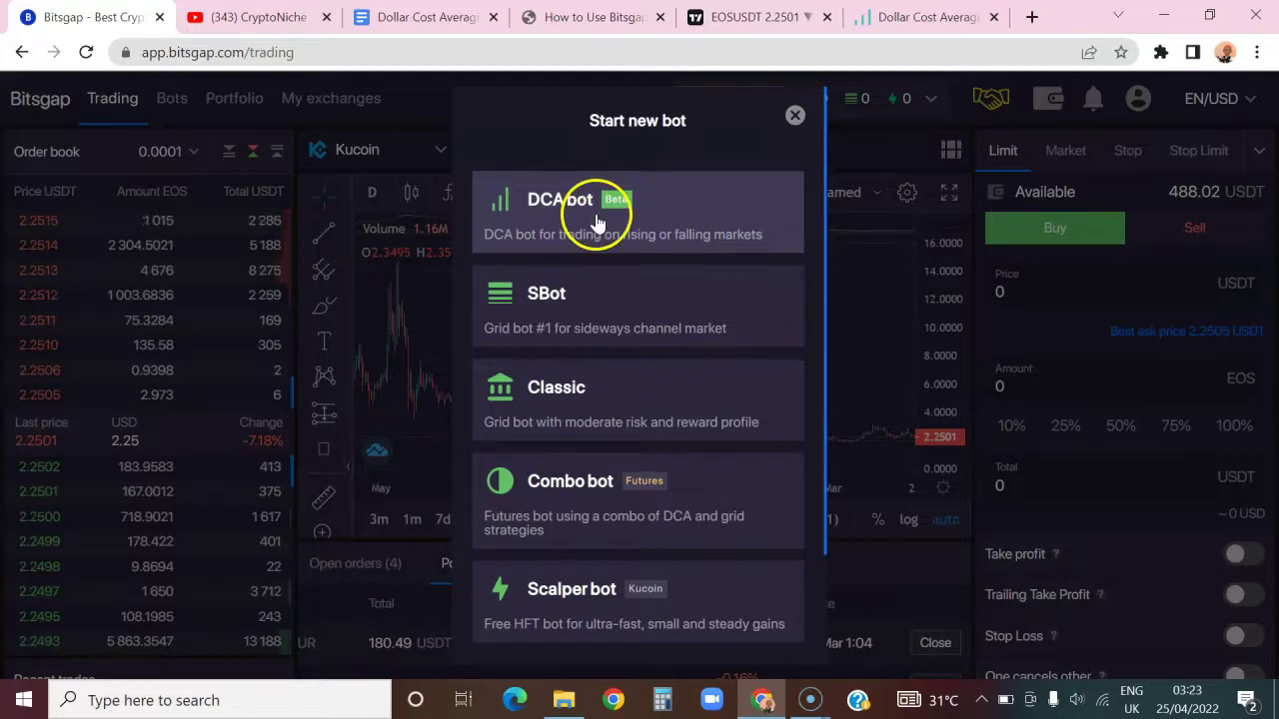
pyautogui.click(597, 221)
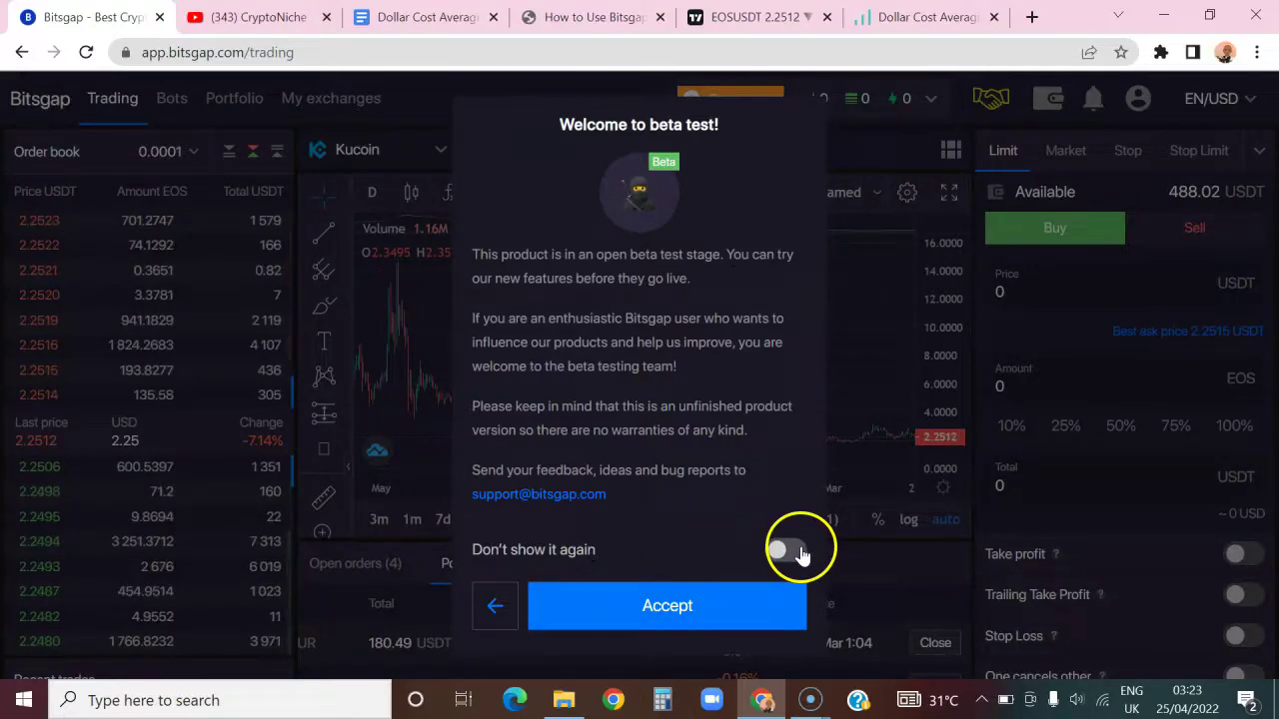
pyautogui.click(683, 603)
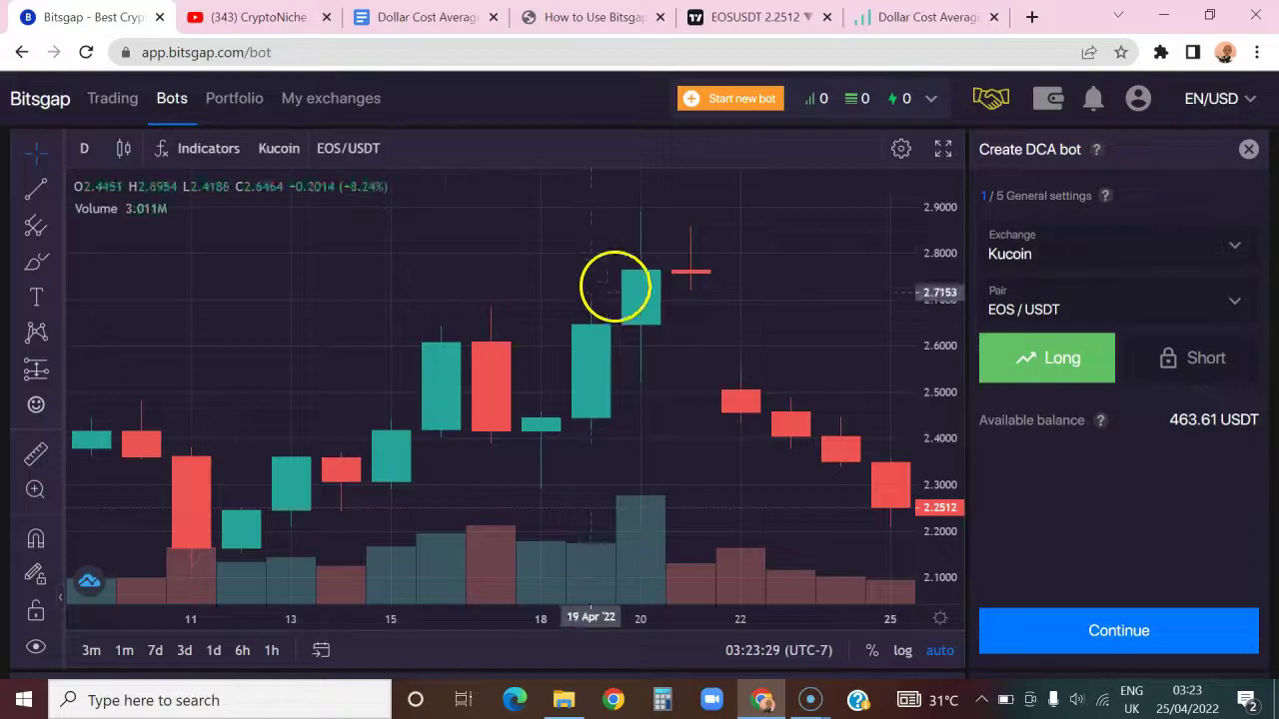
# Check the exchange and Short options, and continue to the first buy order with Kucoin, EOS / USDT and Long.
pyautogui.moveTo(693, 288); pyautogui.dragTo(687, 363)
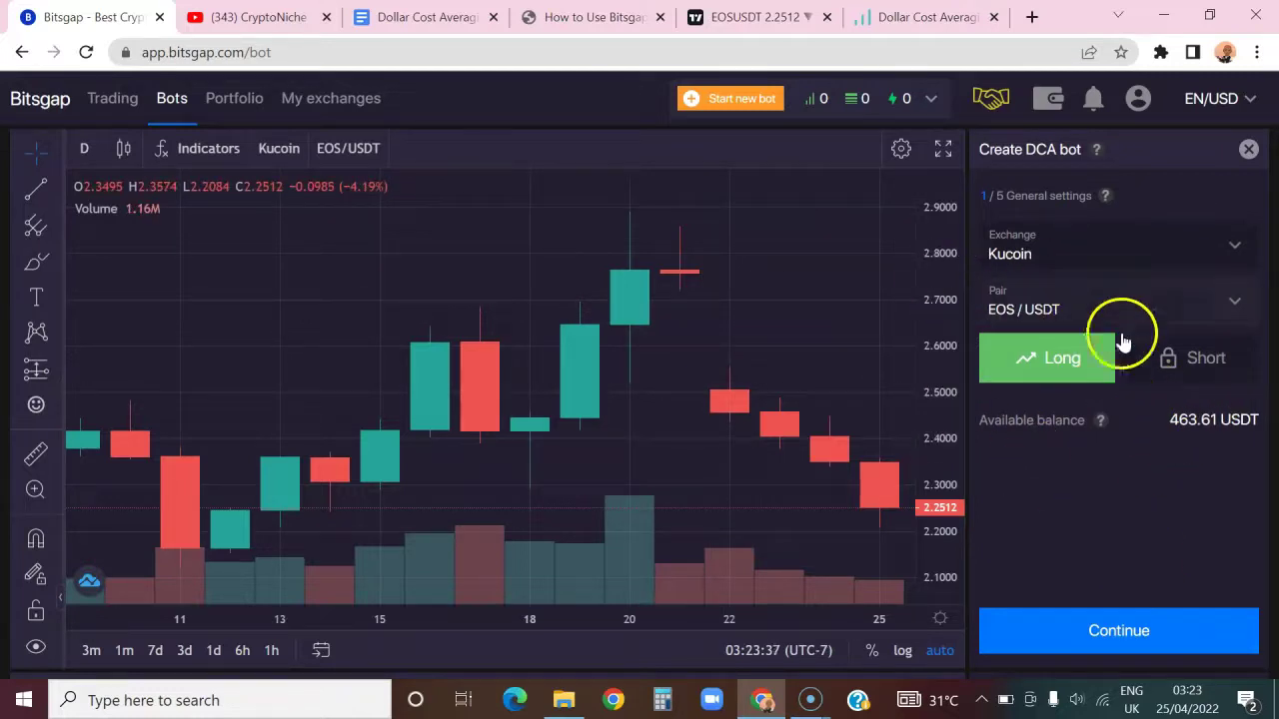
pyautogui.click(1222, 362)
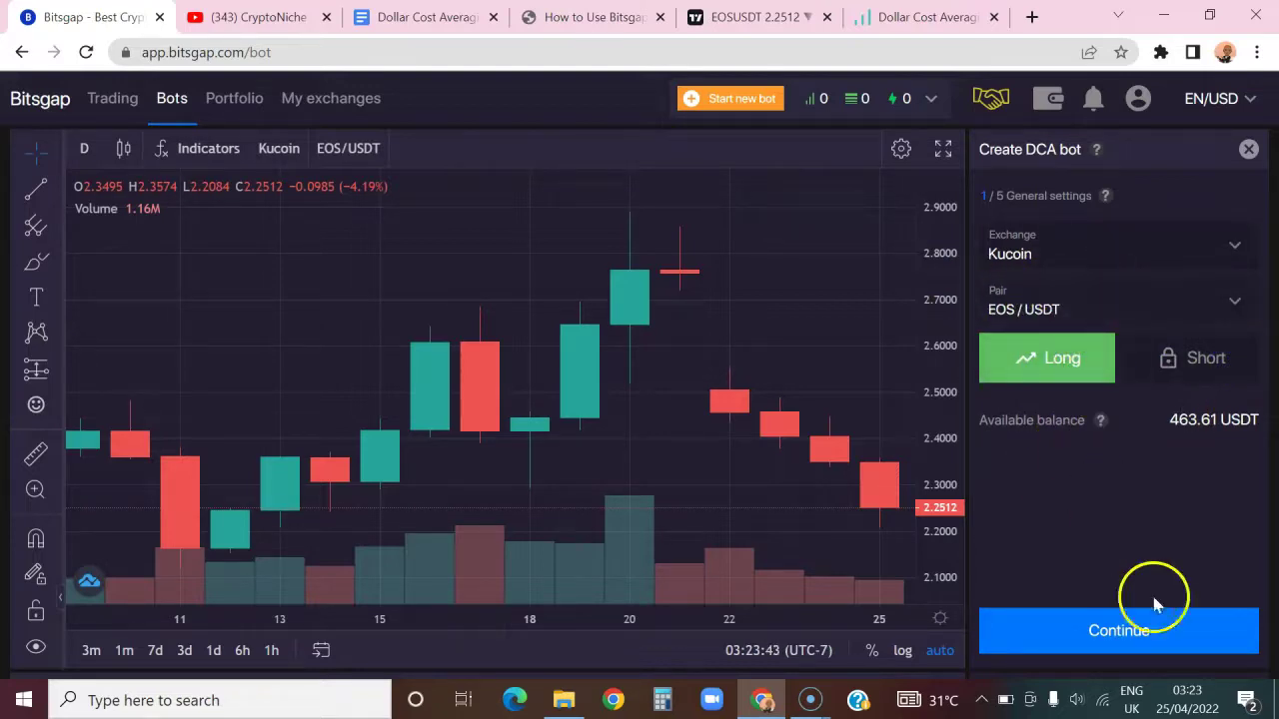
pyautogui.click(1071, 261)
pyautogui.click(1071, 262)
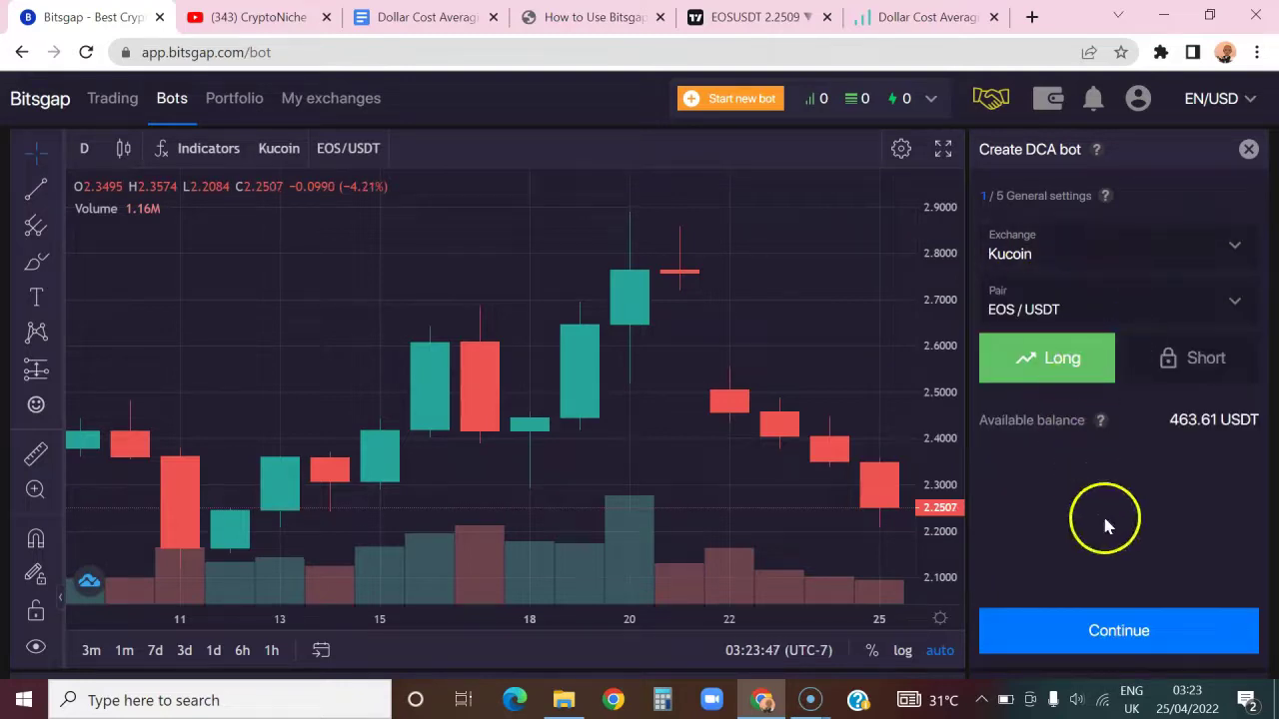
pyautogui.click(1140, 632)
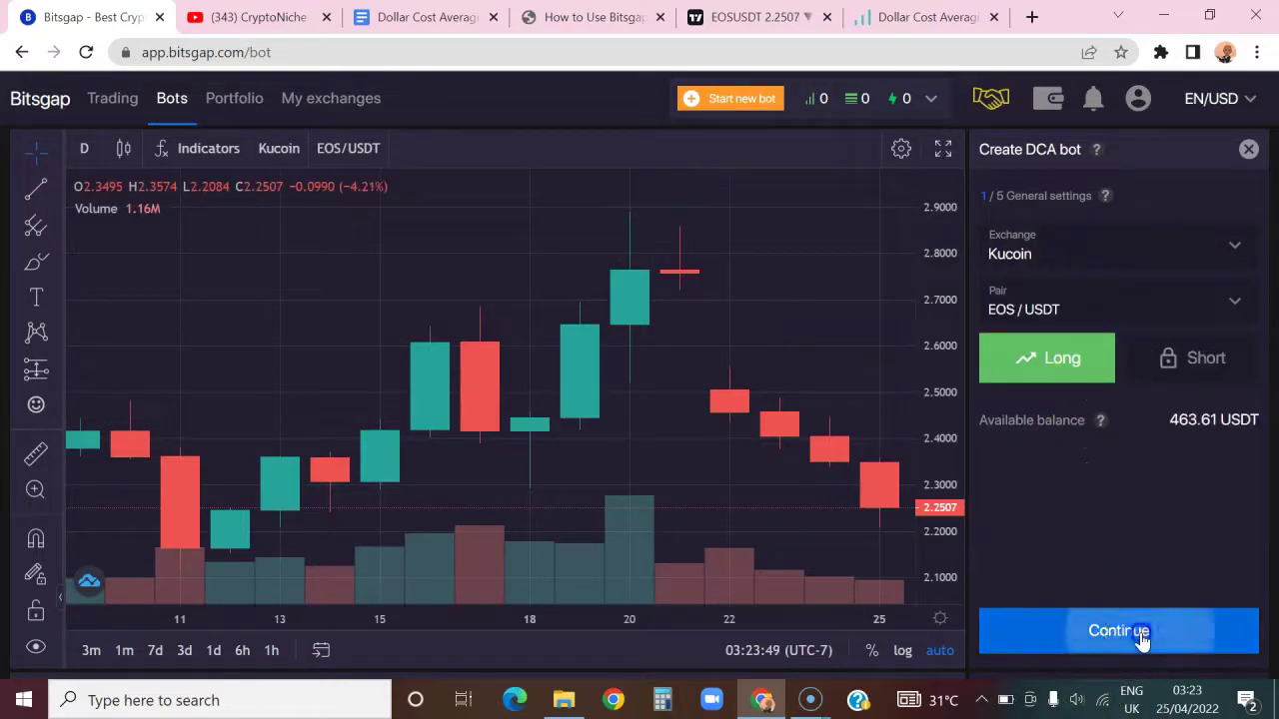
# Set the first buy order amount to 20 USDT.
pyautogui.click(1056, 308)
pyautogui.press('BackSpace')
pyautogui.press('BackSpace')
pyautogui.press('BackSpace')
pyautogui.press('BackSpace')
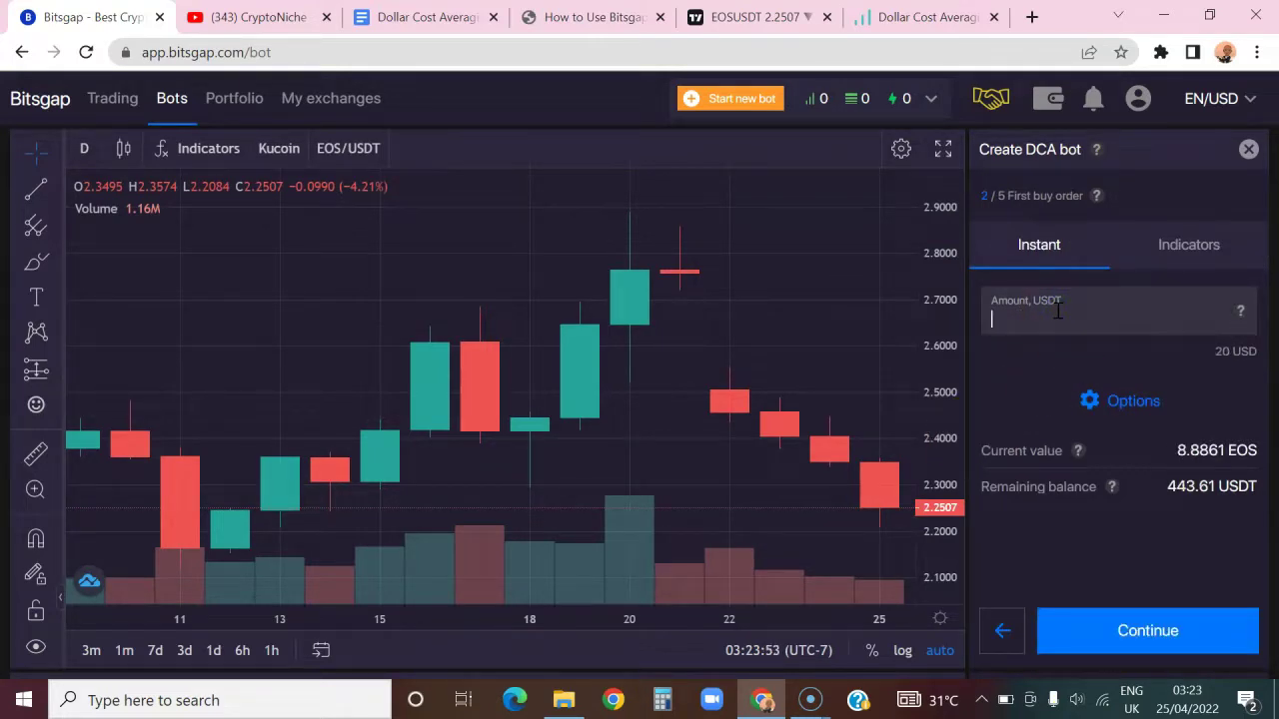
pyautogui.write('10')
pyautogui.press('BackSpace')
pyautogui.press('BackSpace')
pyautogui.write('20')
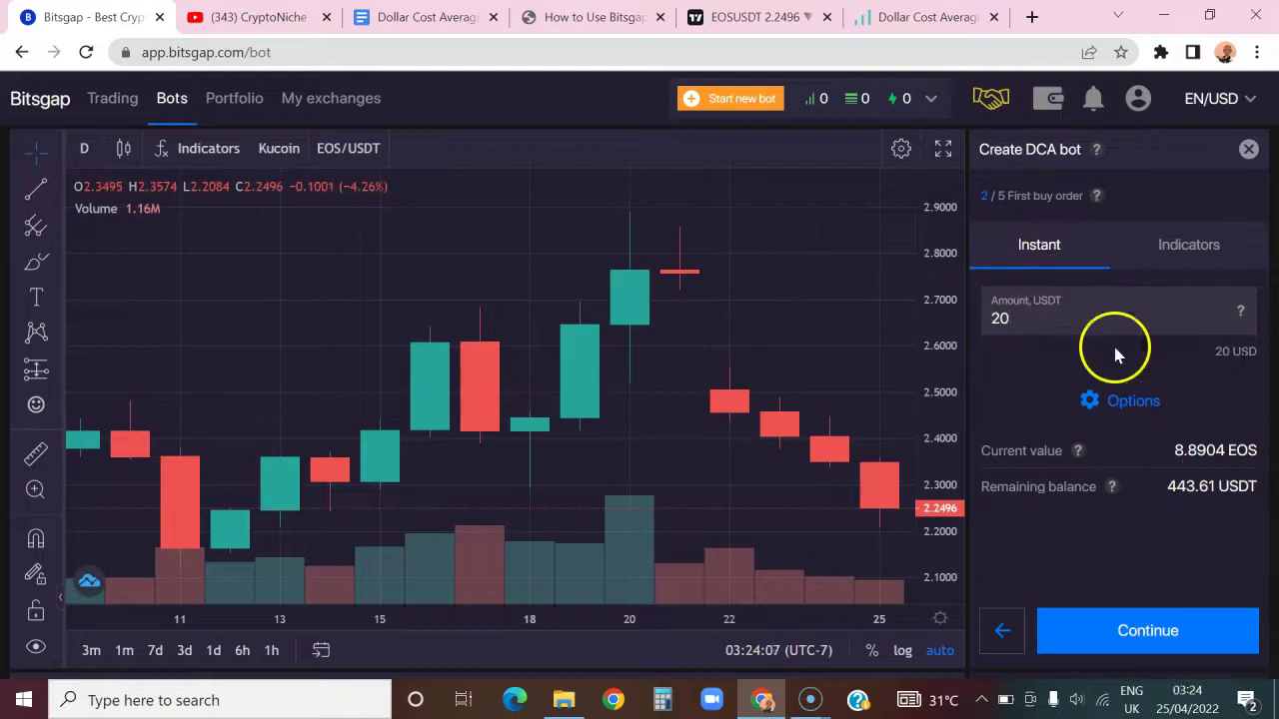
# Switch the first buy order to Indicators and check which indicators can be added besides MACD.
pyautogui.click(1187, 248)
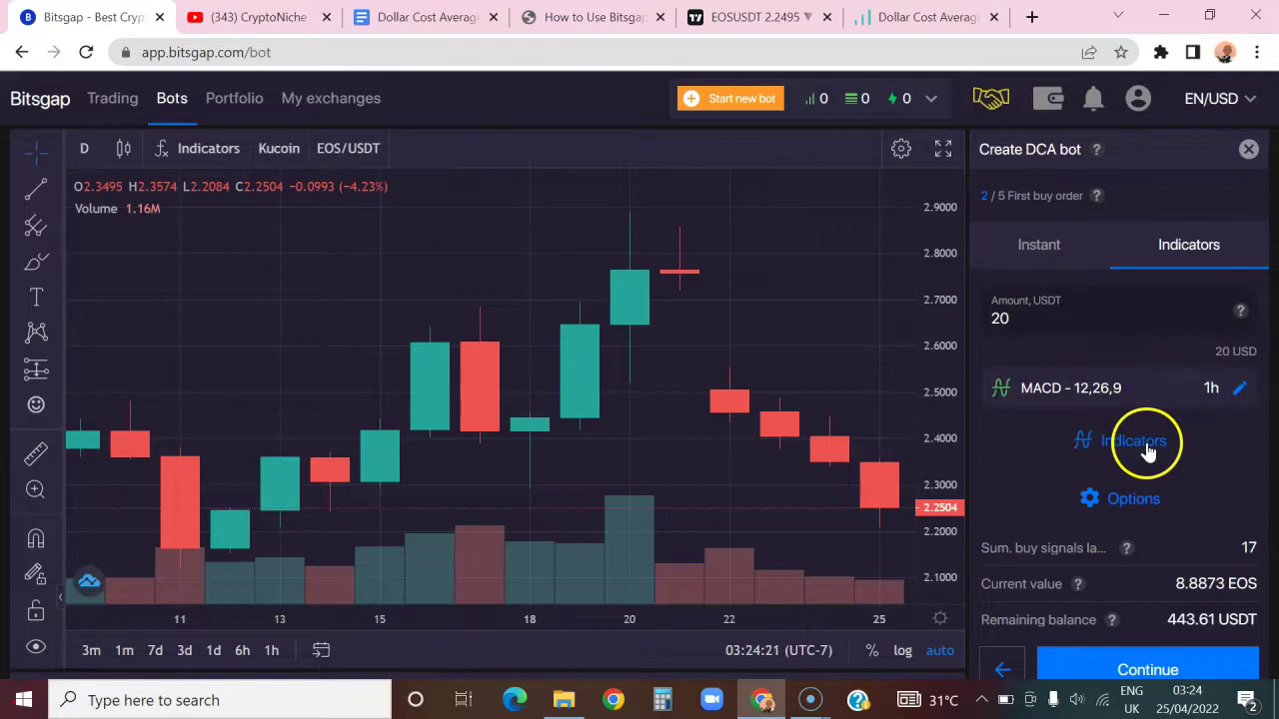
pyautogui.click(1135, 447)
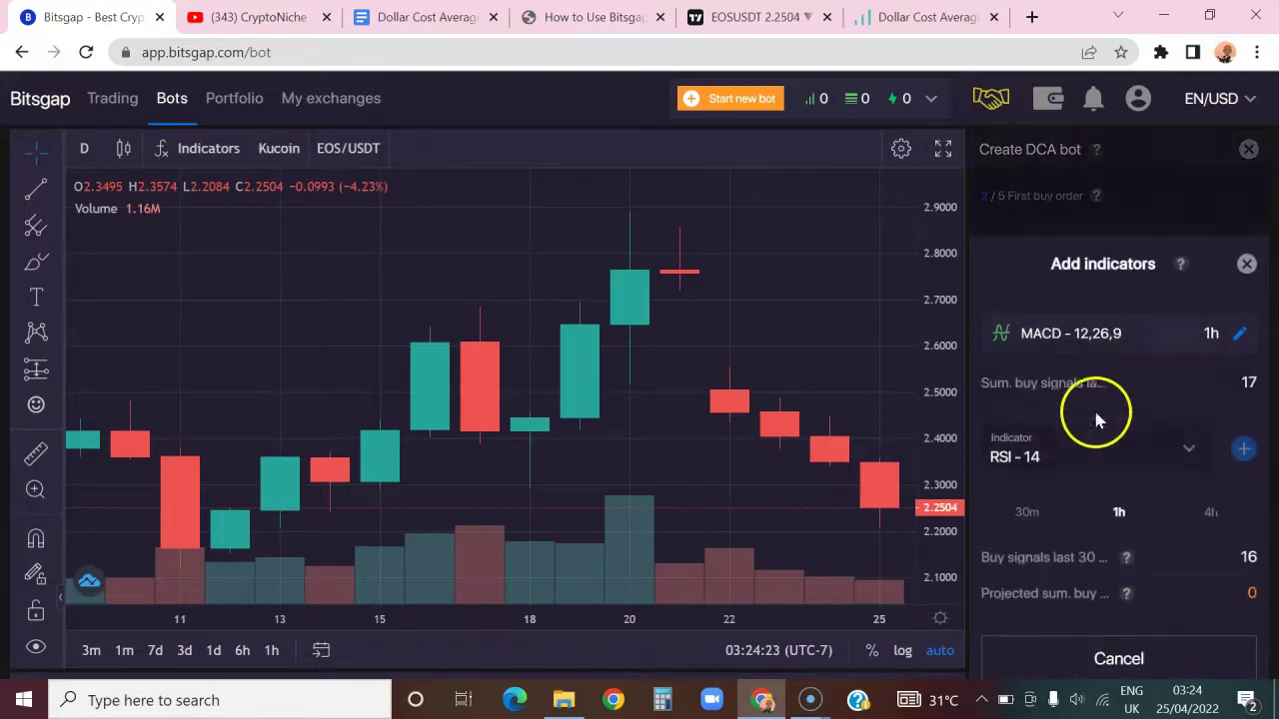
pyautogui.click(1142, 440)
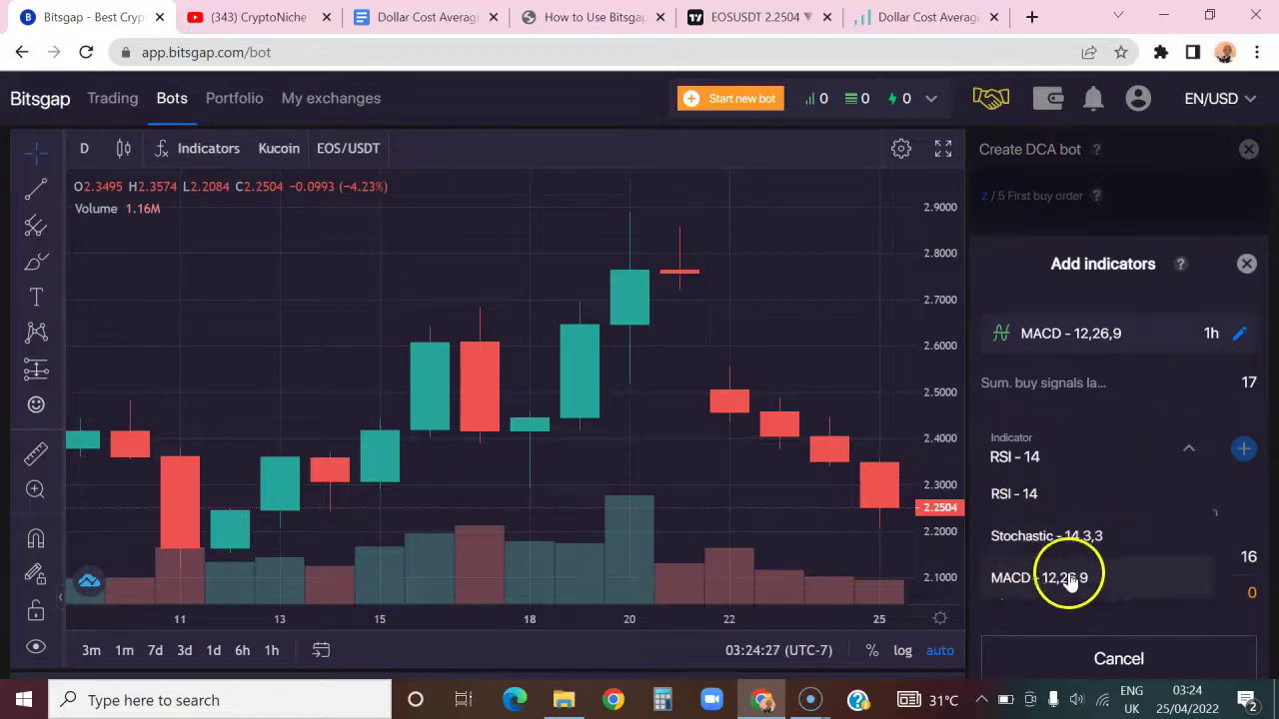
pyautogui.click(1136, 399)
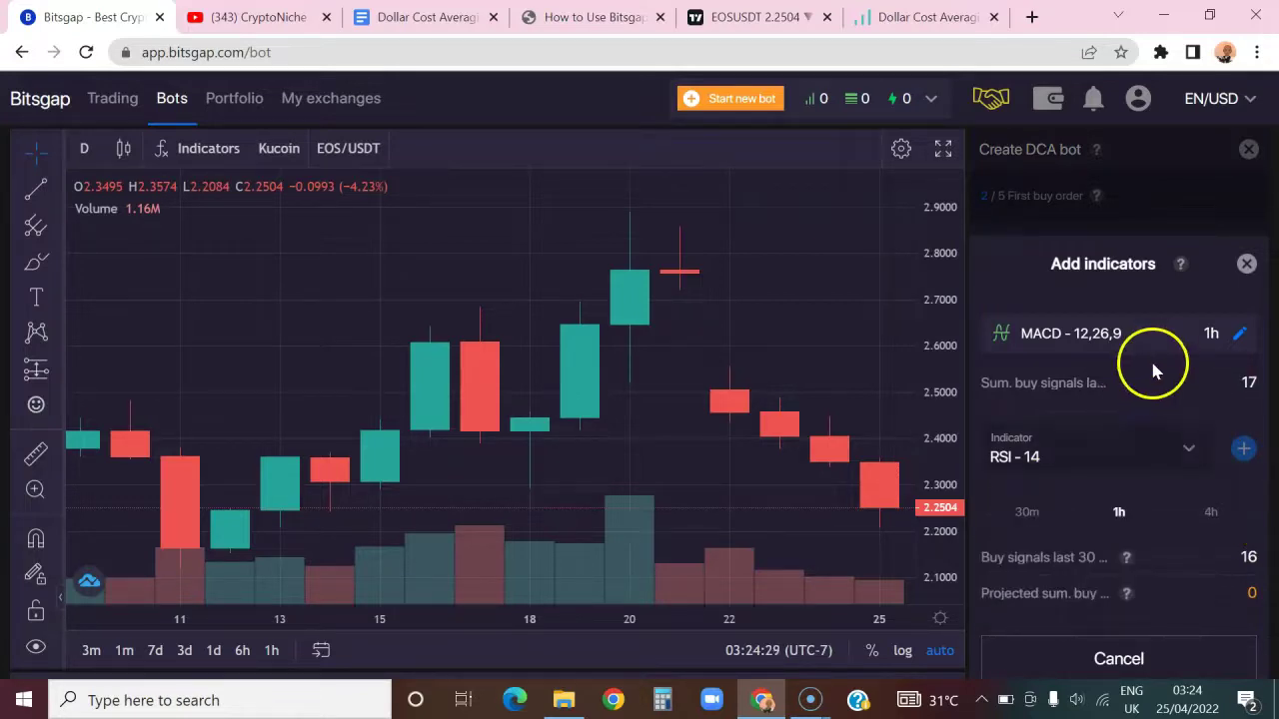
pyautogui.click(1244, 263)
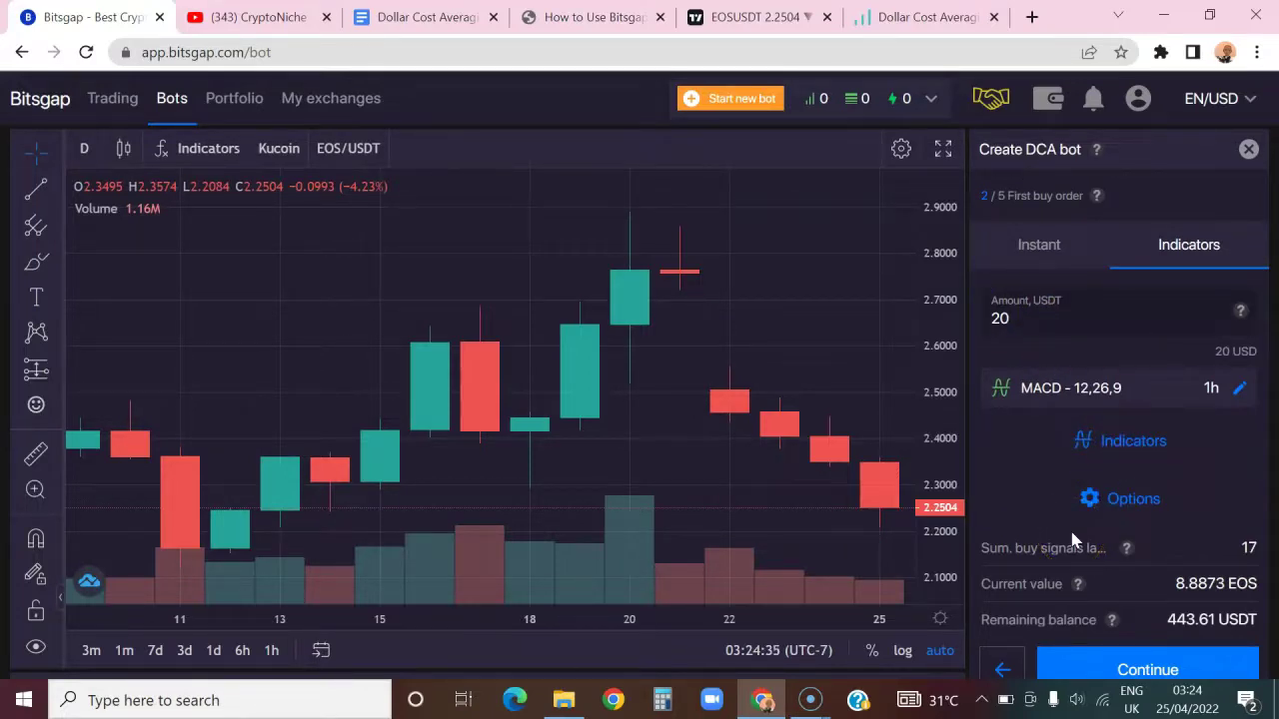
# Enable the maximum price in the price range options of the indicator-based first buy order and set it to 3.
pyautogui.scroll(-1, 1166, 494)
pyautogui.scroll(-2, 1165, 470)
pyautogui.click(1126, 401)
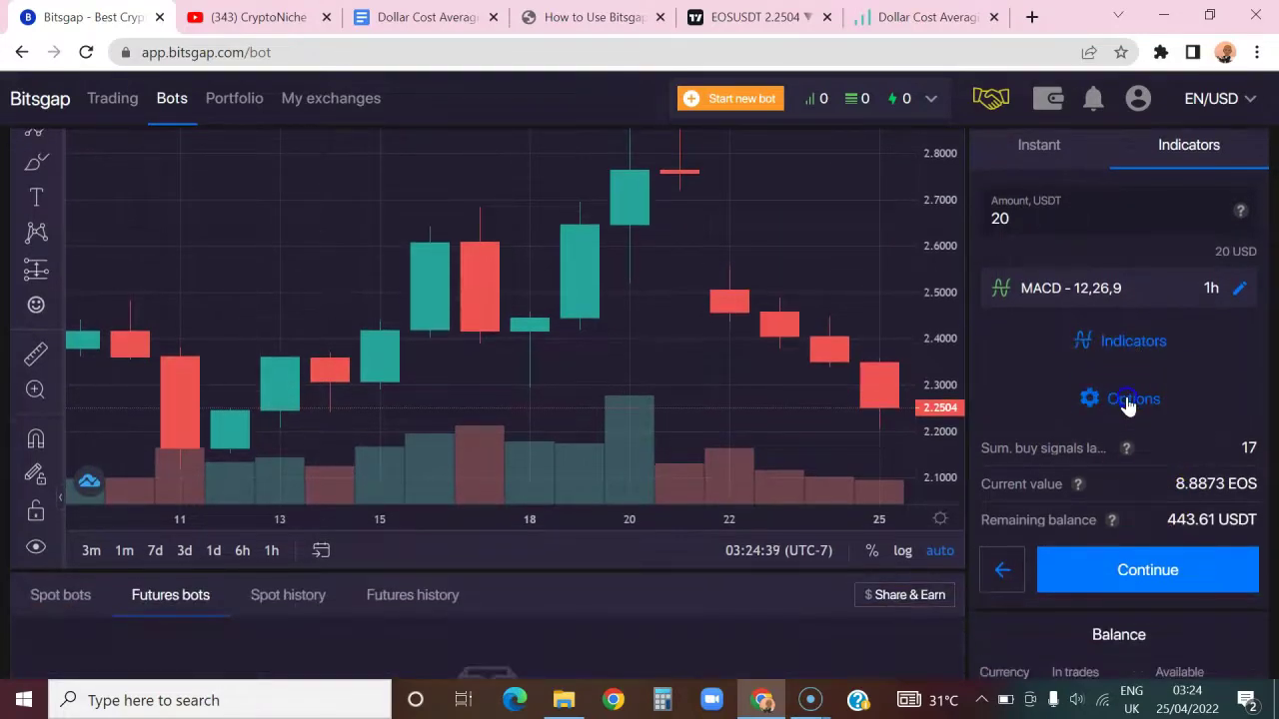
pyautogui.click(1052, 472)
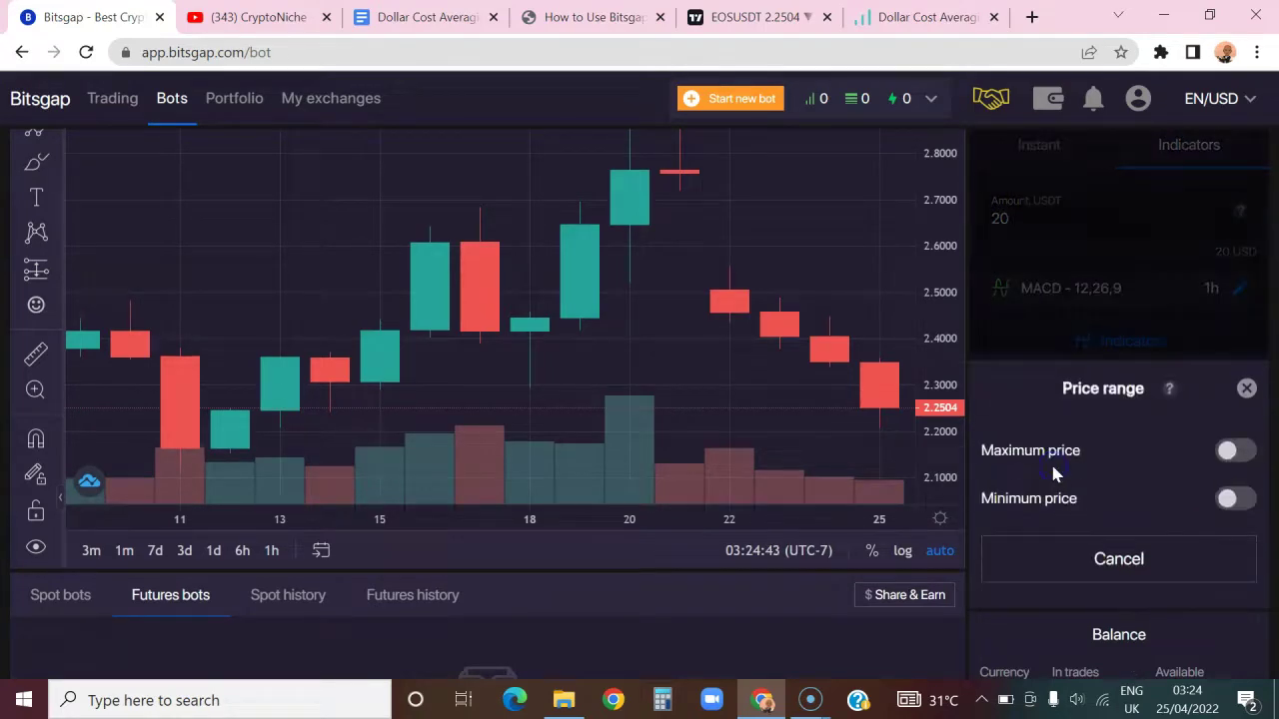
pyautogui.click(1235, 452)
pyautogui.click(1235, 452)
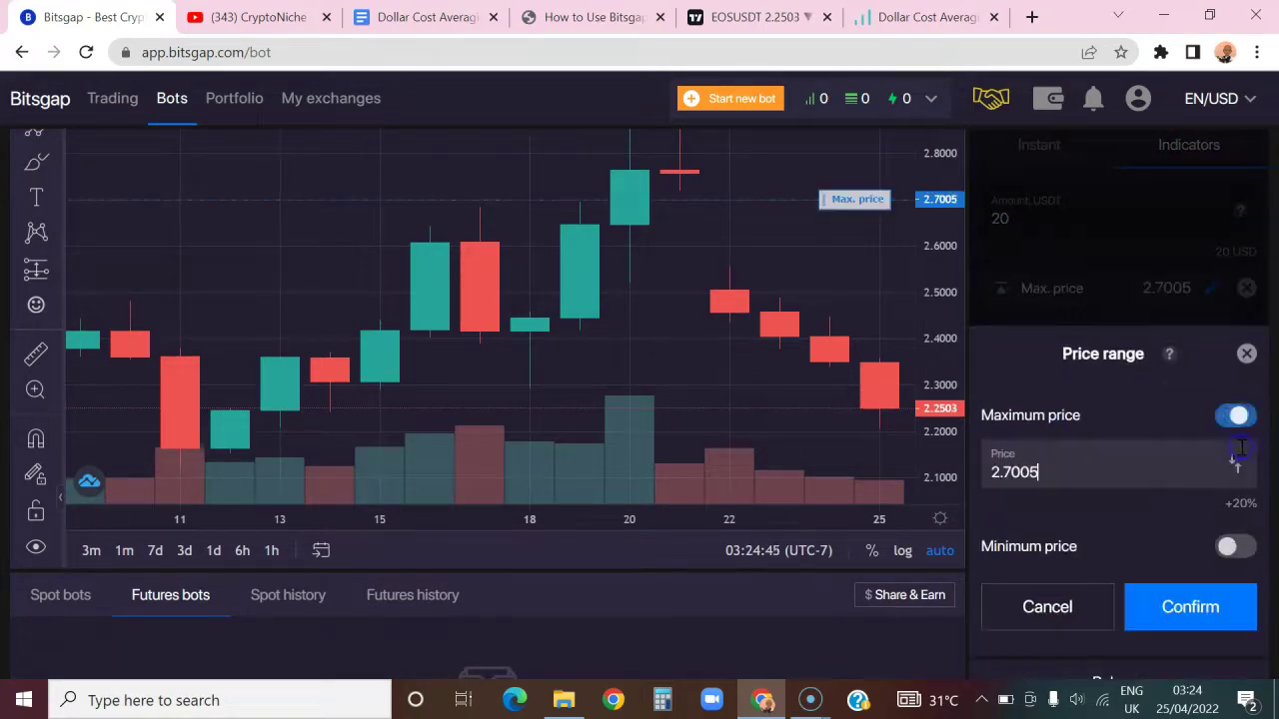
pyautogui.press('BackSpace')
pyautogui.press('BackSpace')
pyautogui.press('BackSpace')
pyautogui.press('BackSpace')
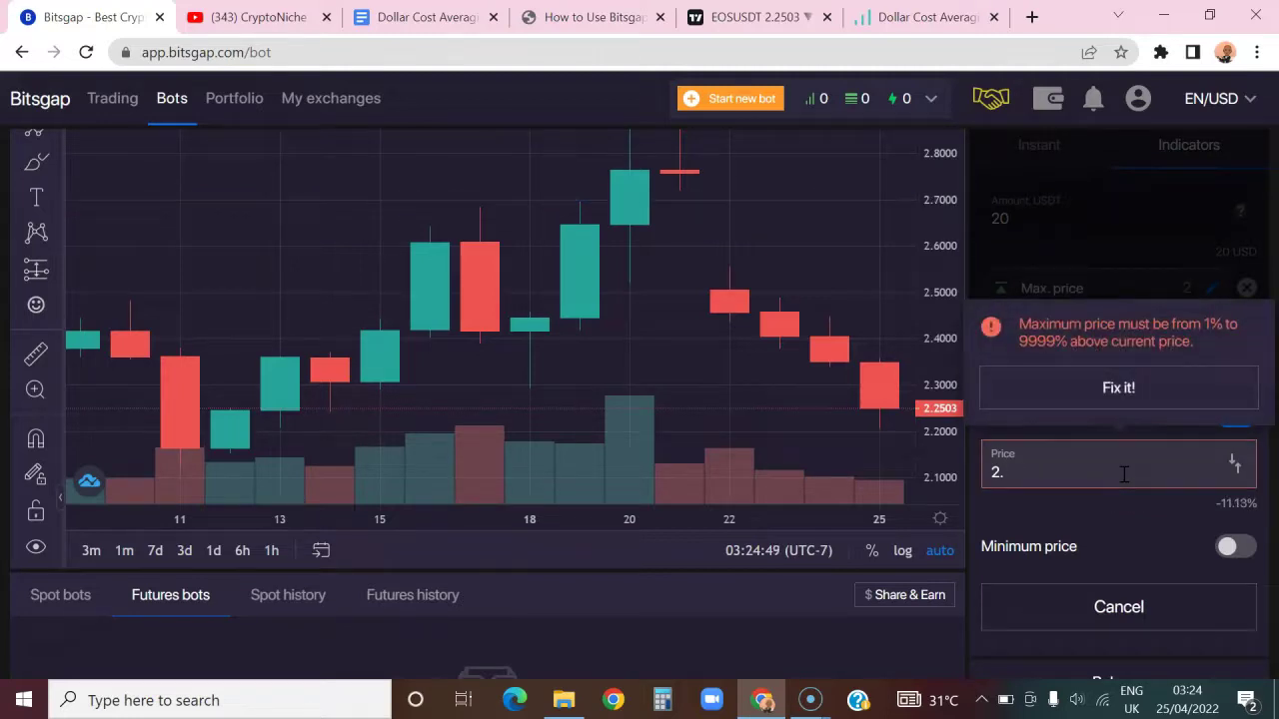
pyautogui.press('BackSpace')
pyautogui.press('BackSpace')
pyautogui.write('3')
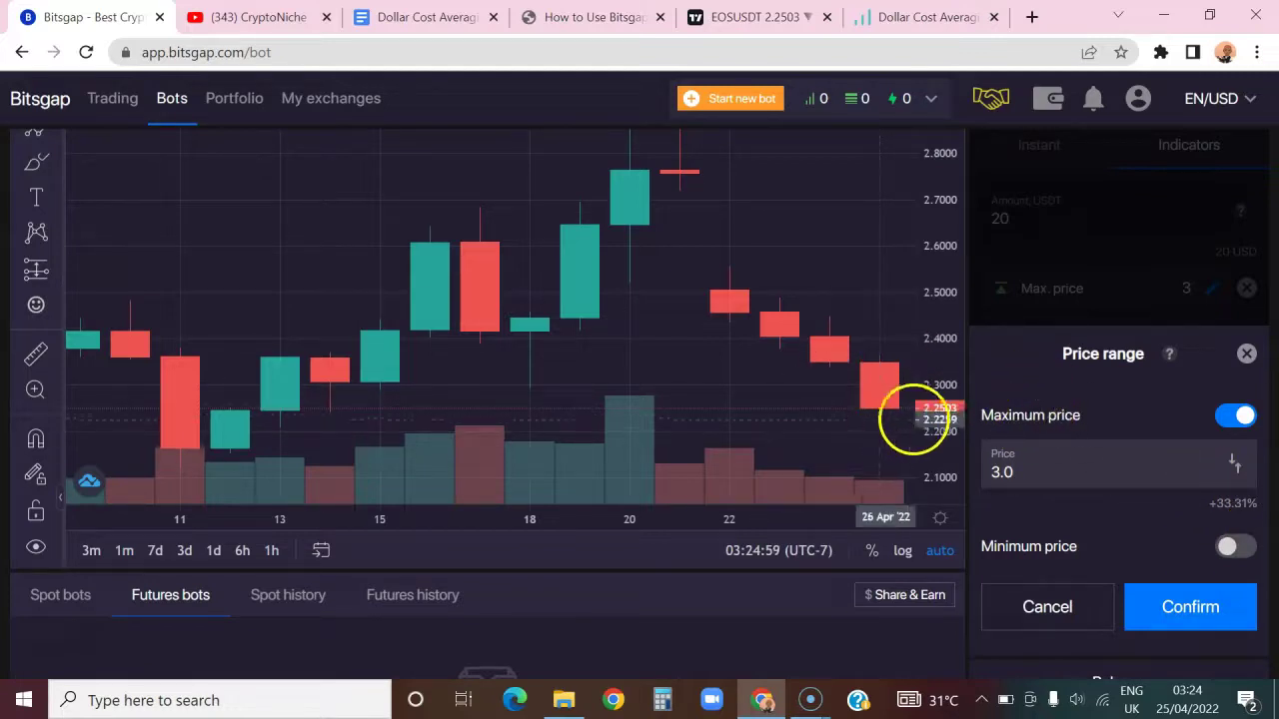
# Enable the minimum price at 1.8 and set the maximum price to 2.6.
pyautogui.click(1239, 547)
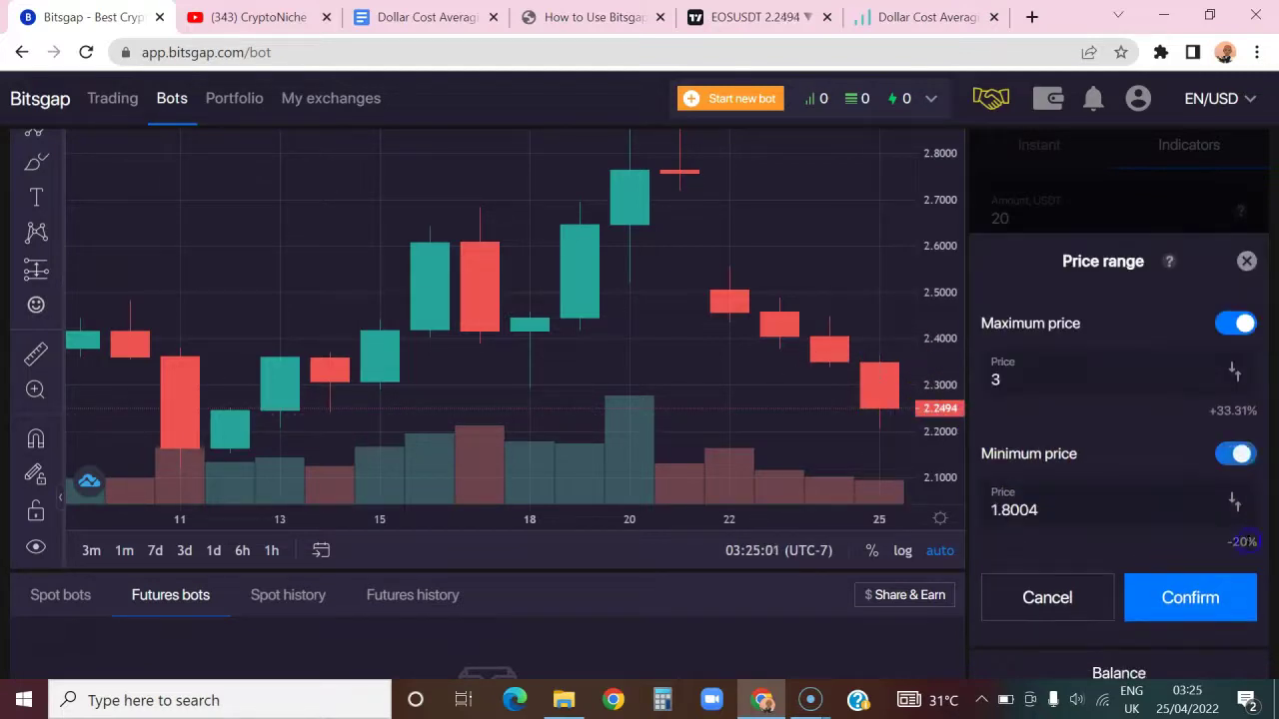
pyautogui.click(1074, 511)
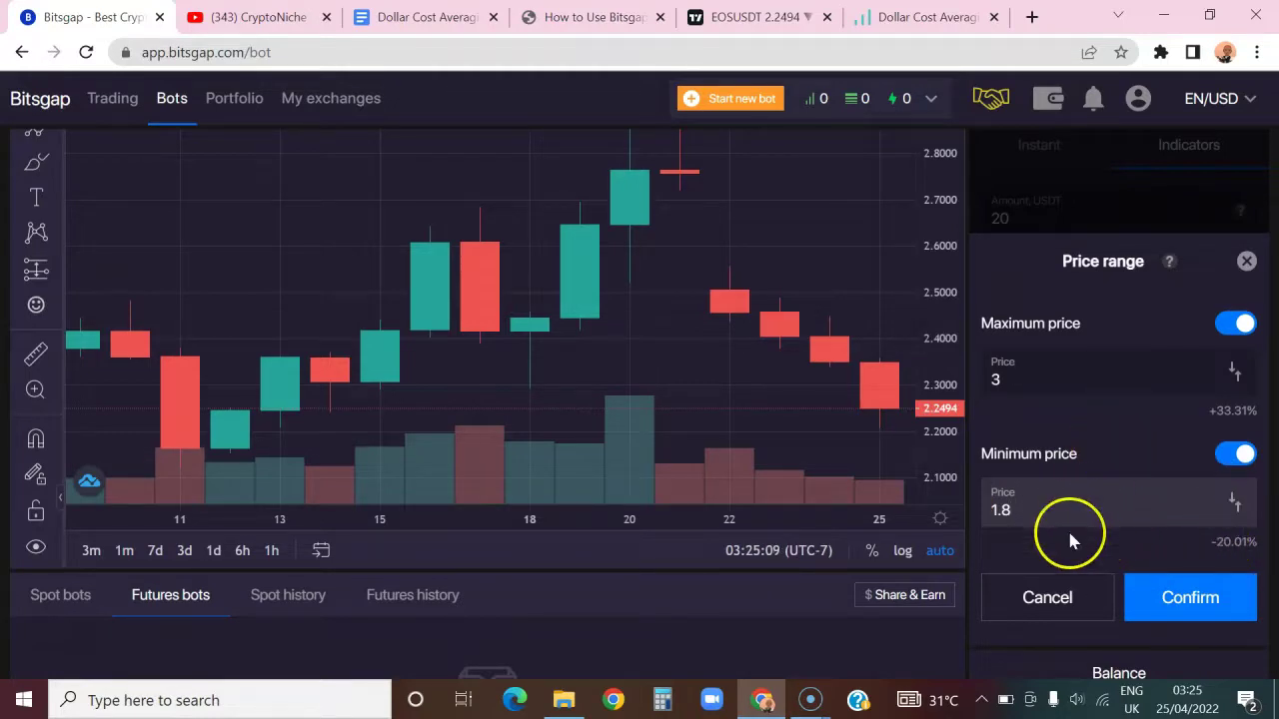
pyautogui.click(1049, 381)
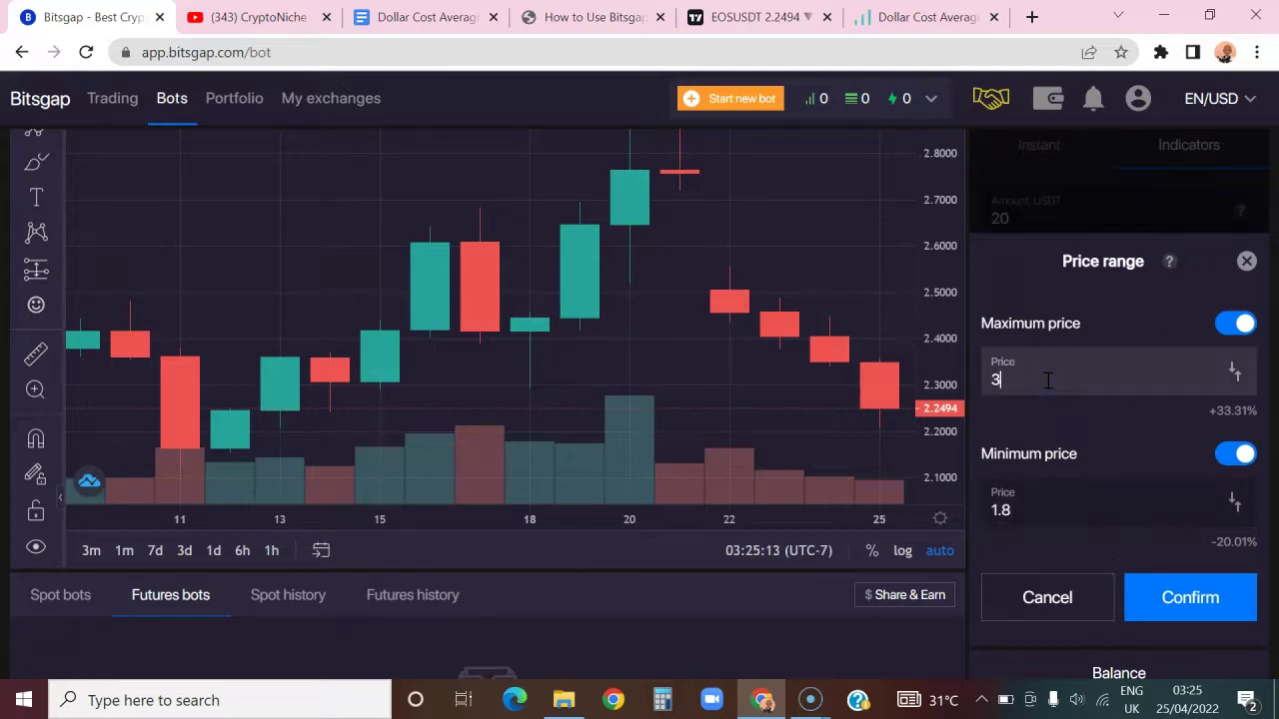
pyautogui.press('BackSpace')
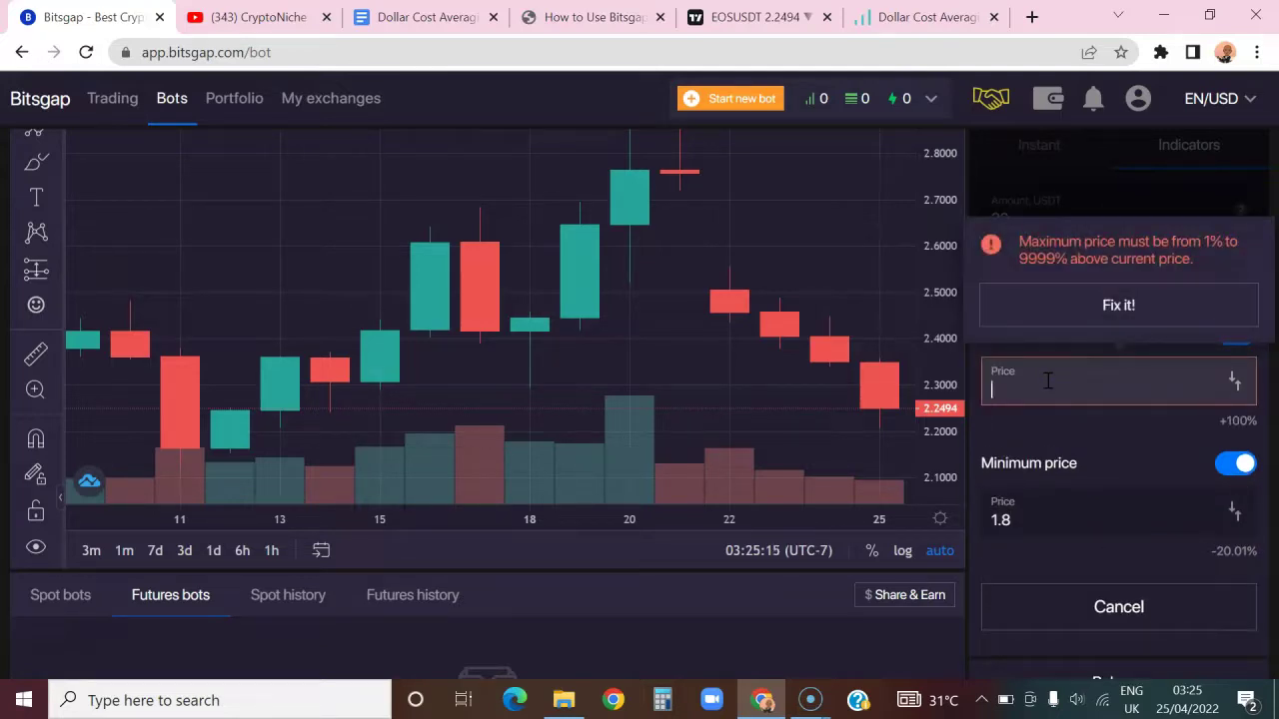
pyautogui.write('2')
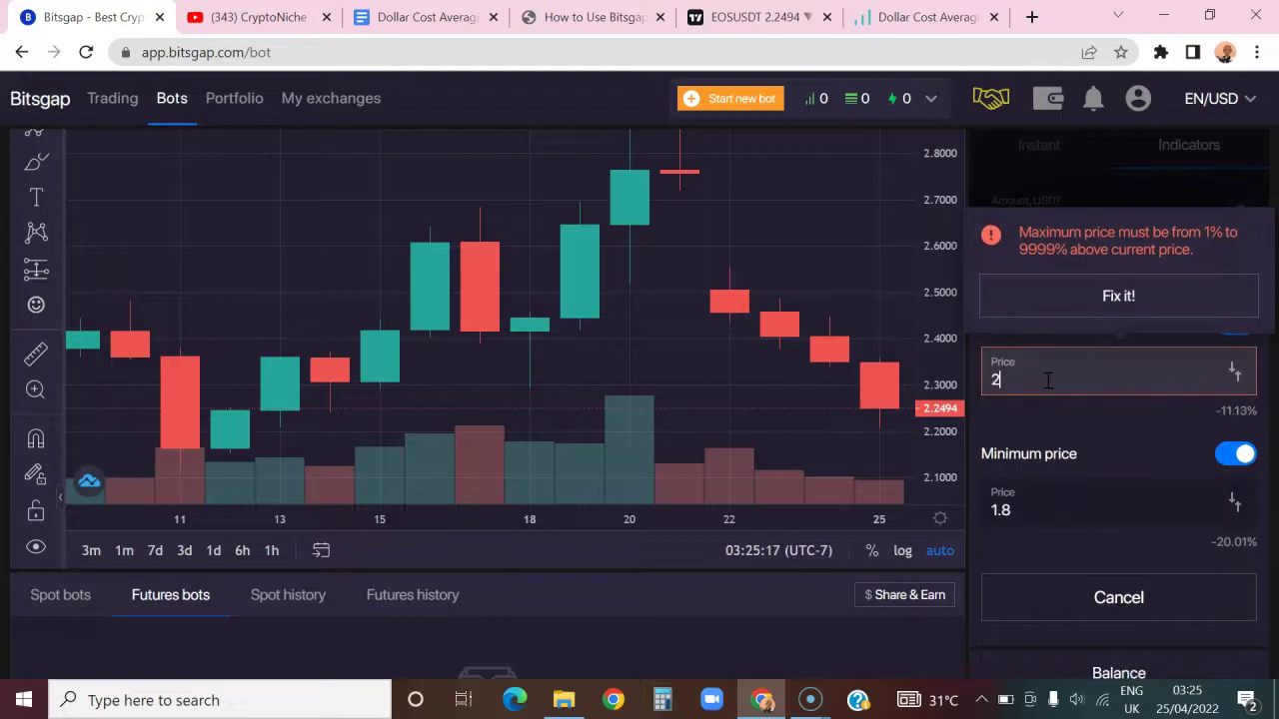
pyautogui.write('.6')
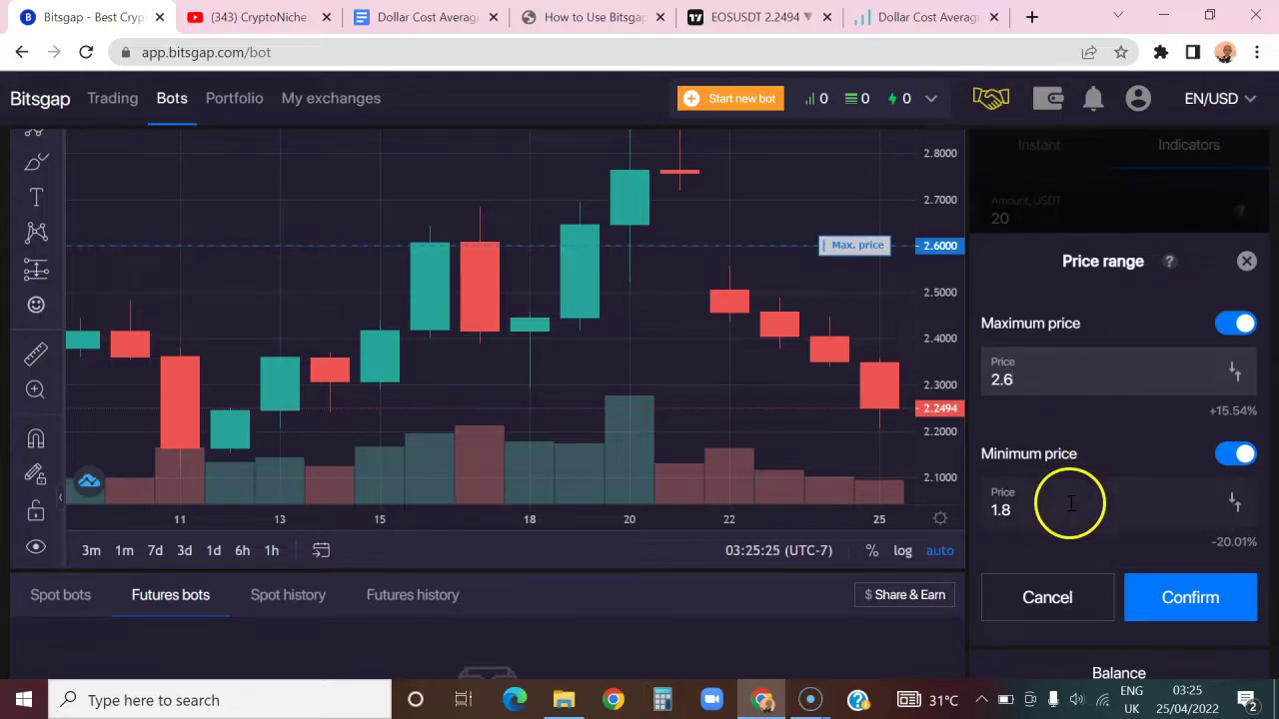
# Try maximum prices of 2.7, 2.75 and 2.71, settle on 2.705, and confirm the price range.
pyautogui.click(1049, 385)
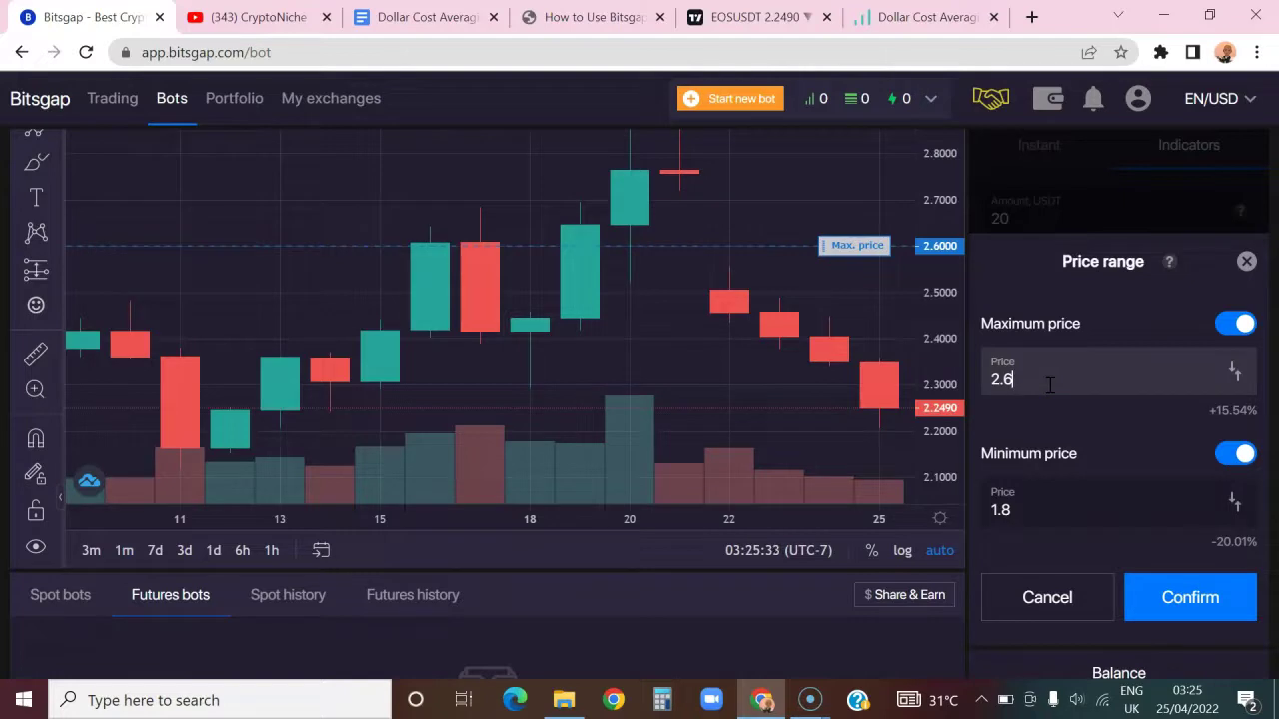
pyautogui.press('BackSpace')
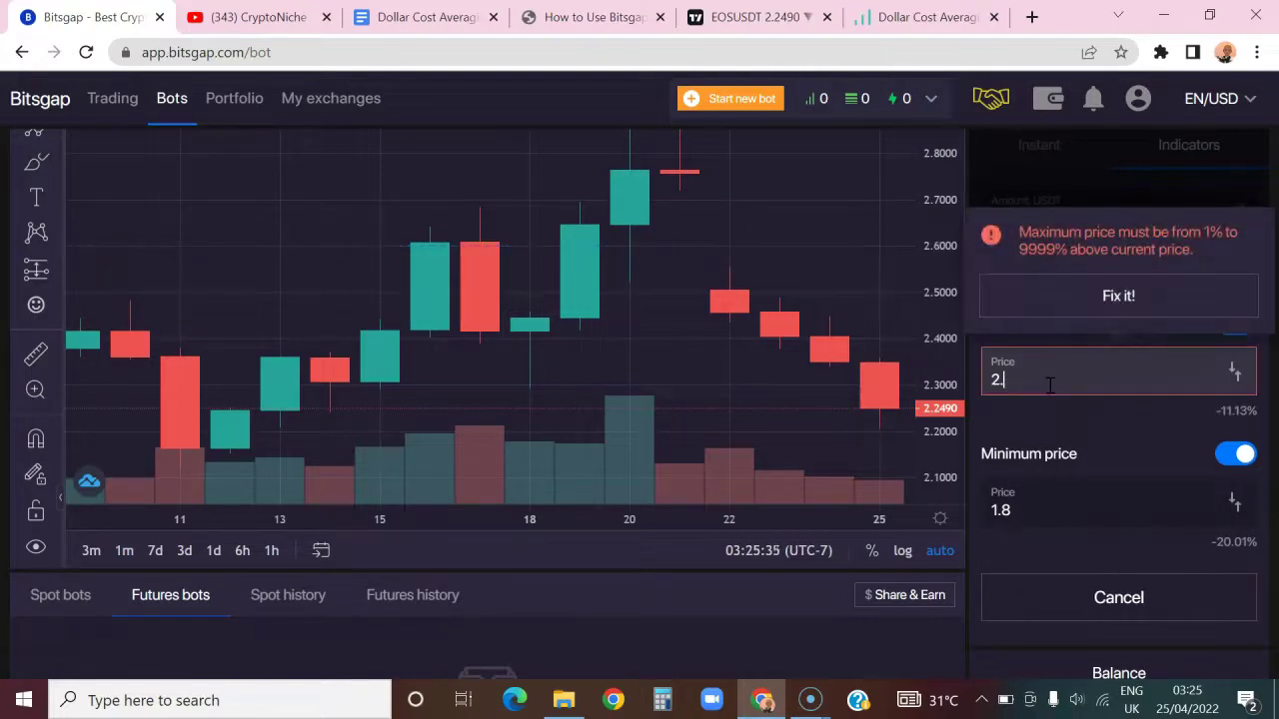
pyautogui.write('8')
pyautogui.press('BackSpace')
pyautogui.write('7')
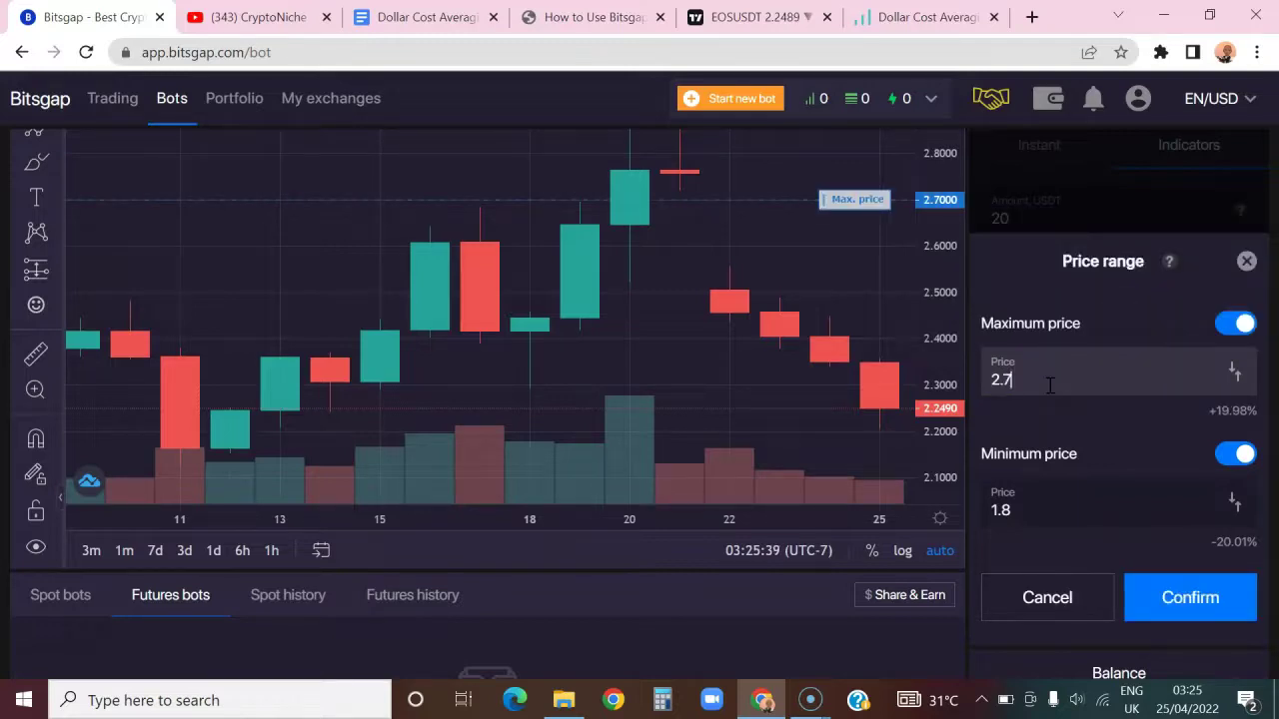
pyautogui.write('5')
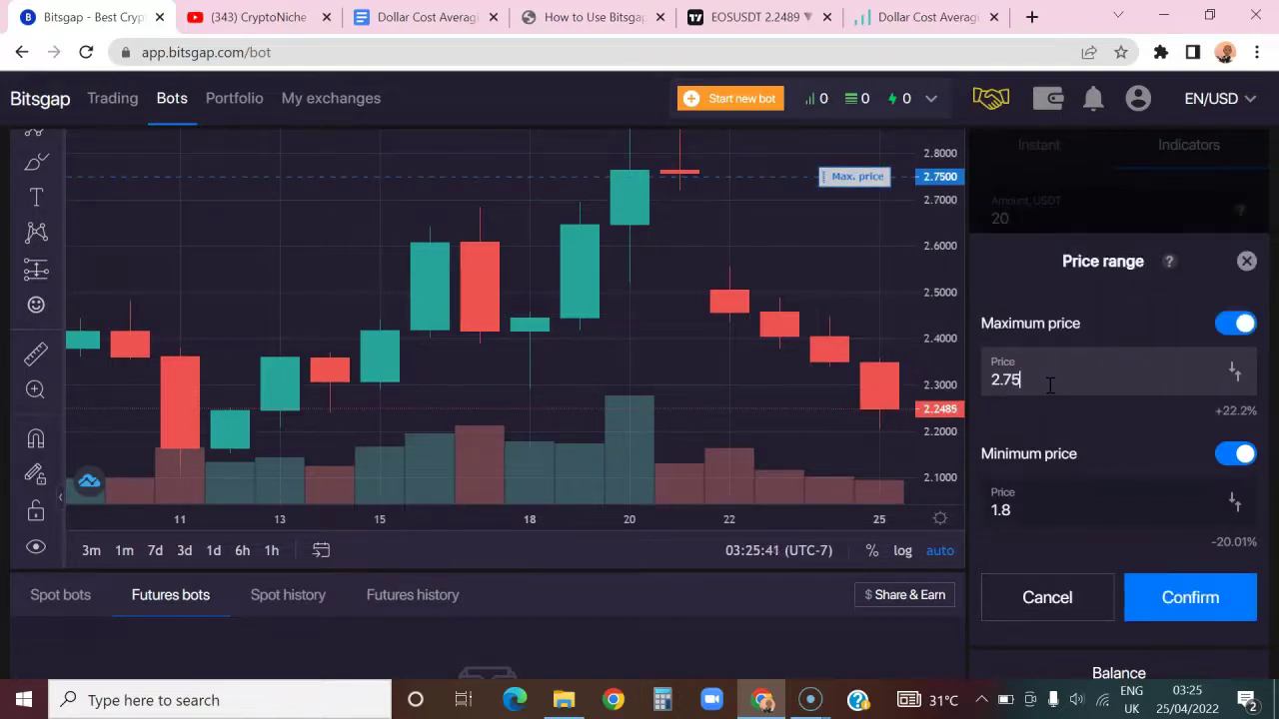
pyautogui.press('BackSpace')
pyautogui.write('2')
pyautogui.press('BackSpace')
pyautogui.write('1')
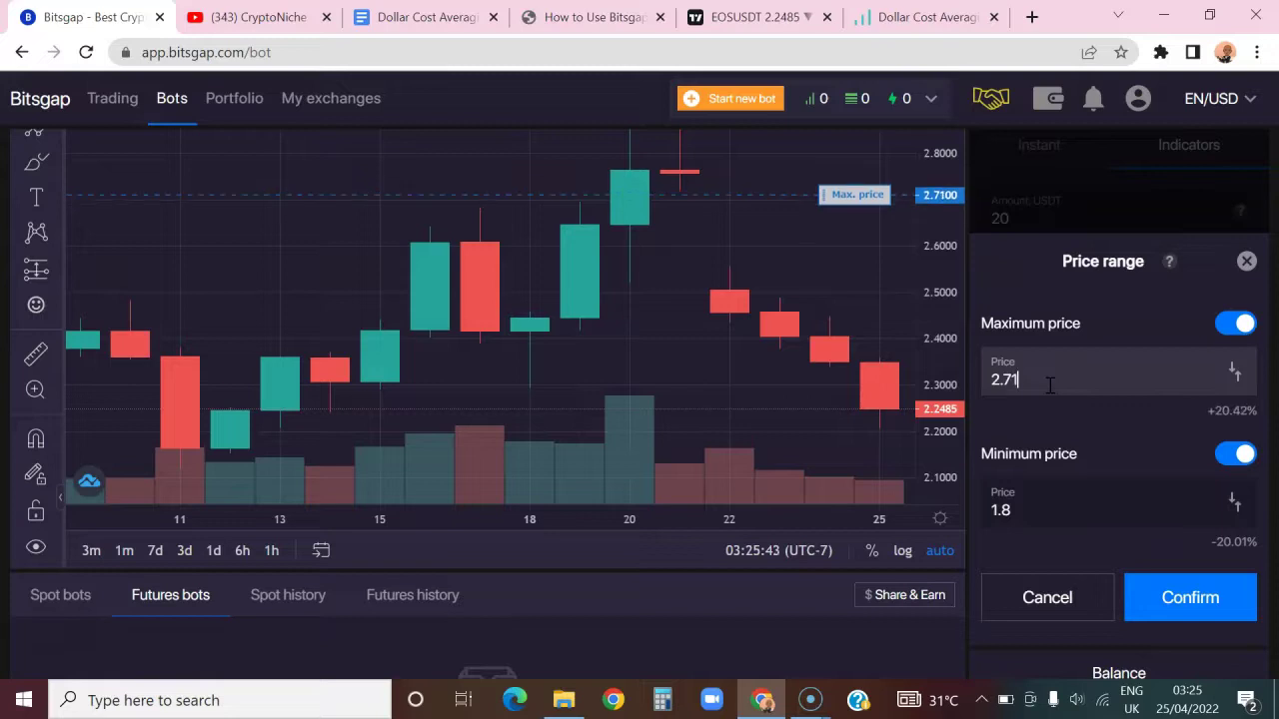
pyautogui.press('BackSpace')
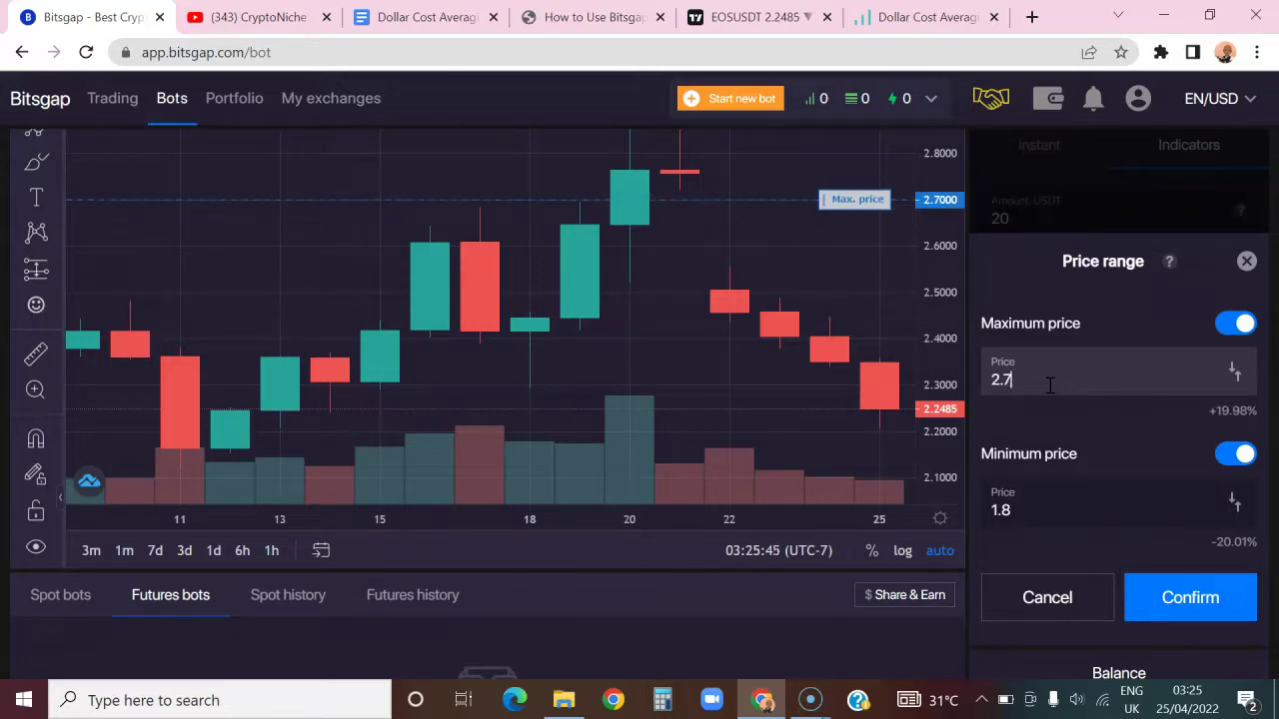
pyautogui.write('05')
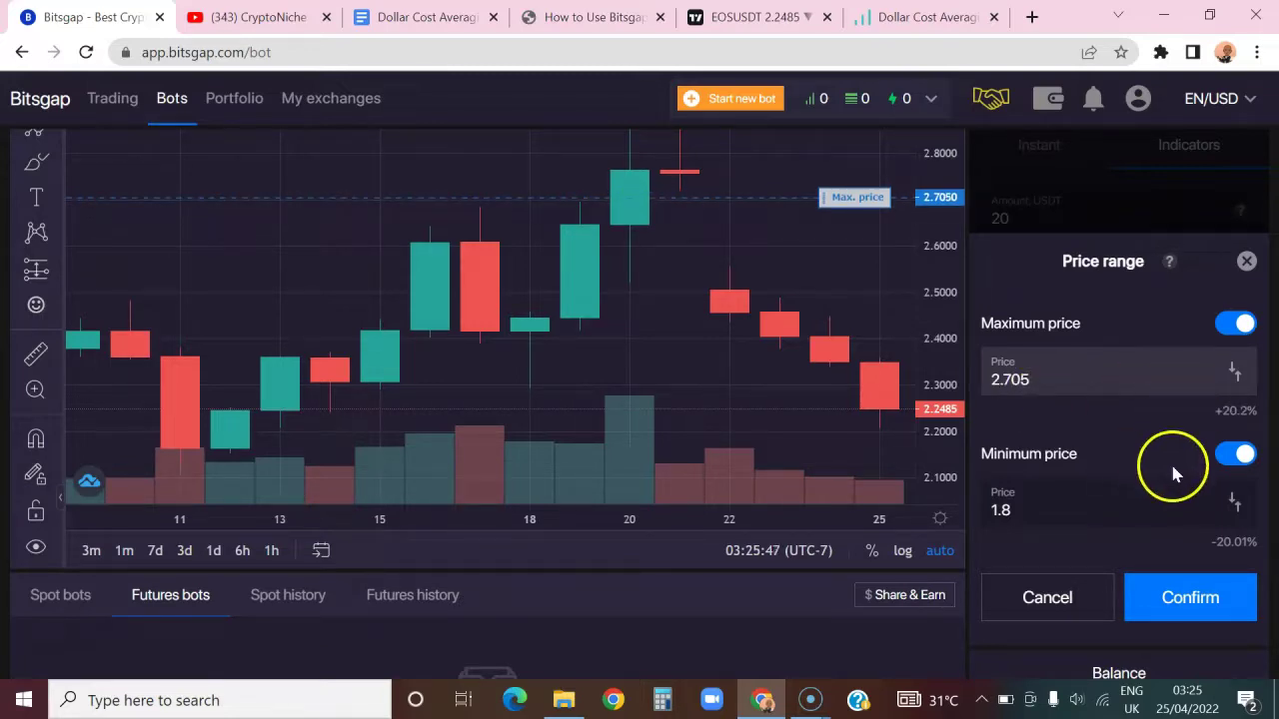
pyautogui.click(1183, 598)
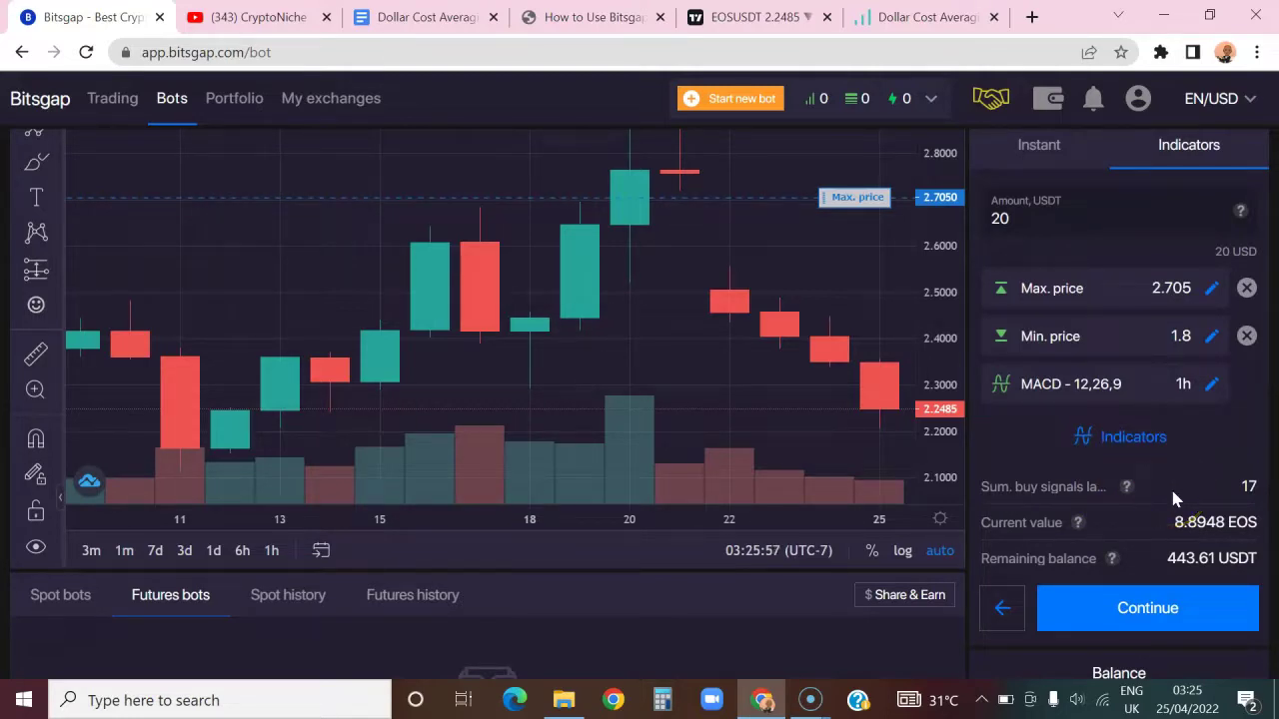
# Return the first buy order to Instant and enable the maximum price in its price range options.
pyautogui.scroll(1, 1069, 466)
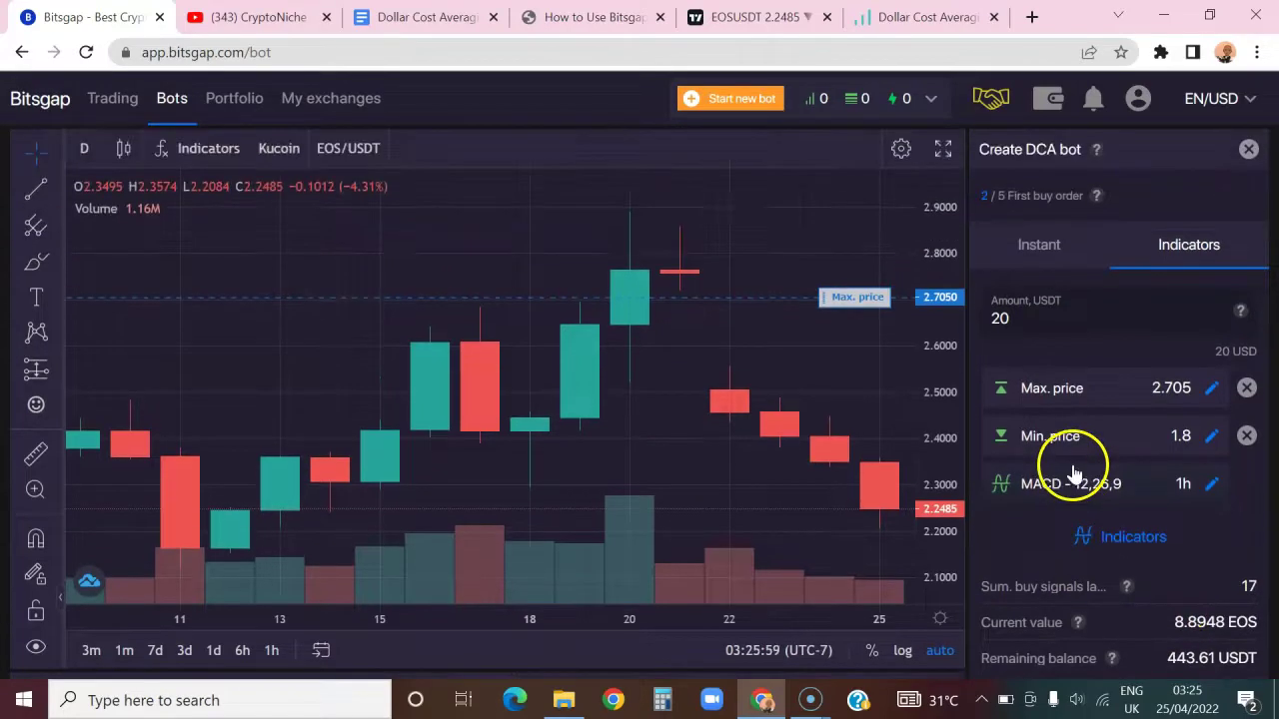
pyautogui.scroll(-2, 1074, 469)
pyautogui.scroll(2, 1198, 494)
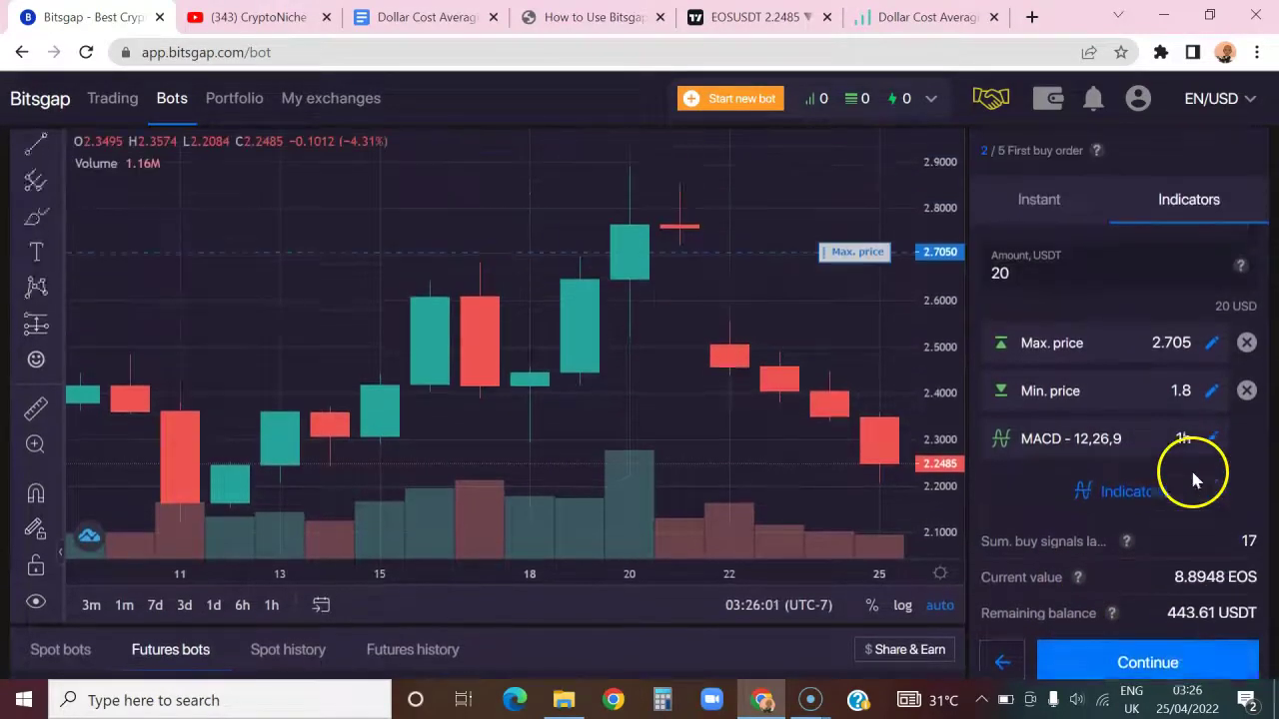
pyautogui.scroll(1, 1194, 478)
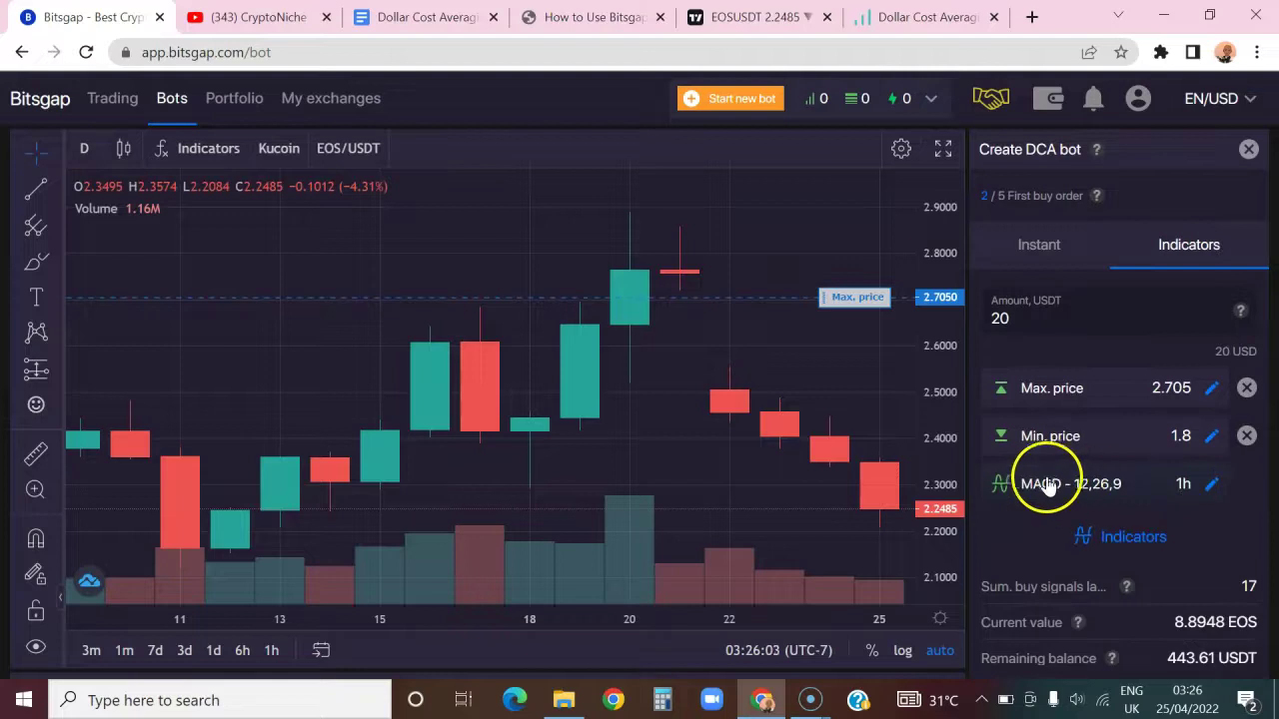
pyautogui.click(1054, 262)
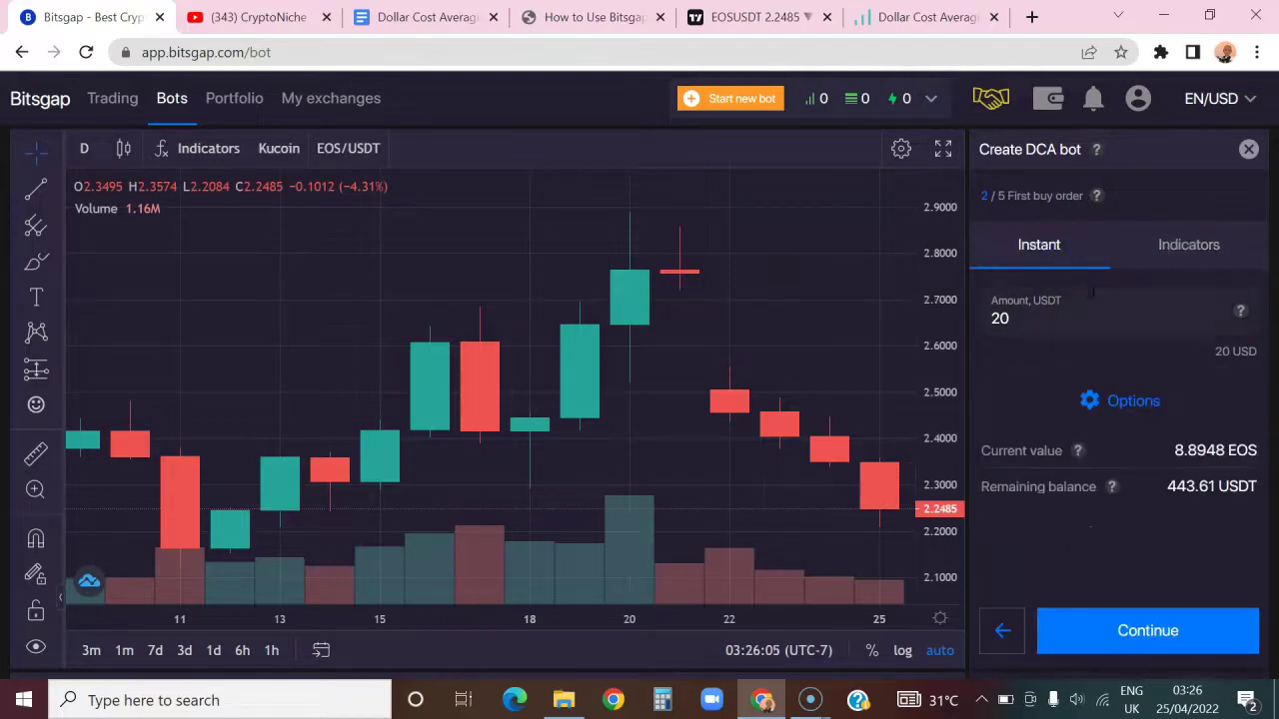
pyautogui.click(1109, 401)
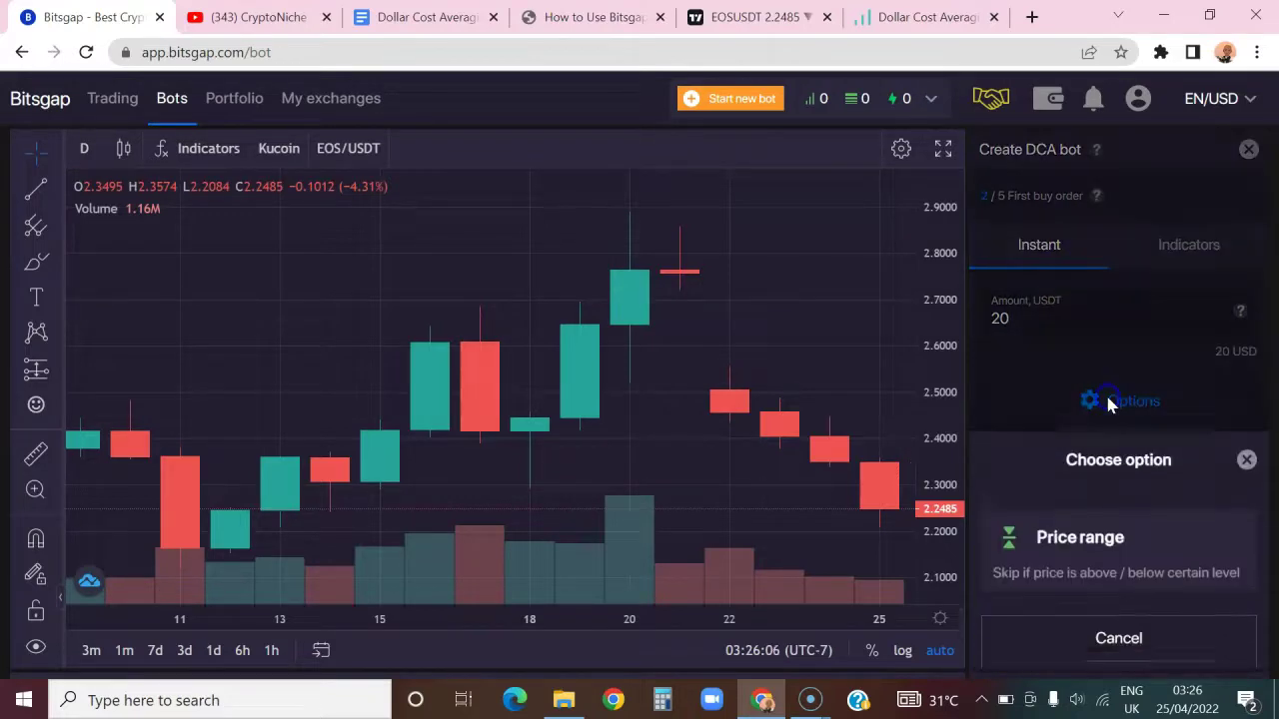
pyautogui.click(1144, 532)
pyautogui.click(1233, 510)
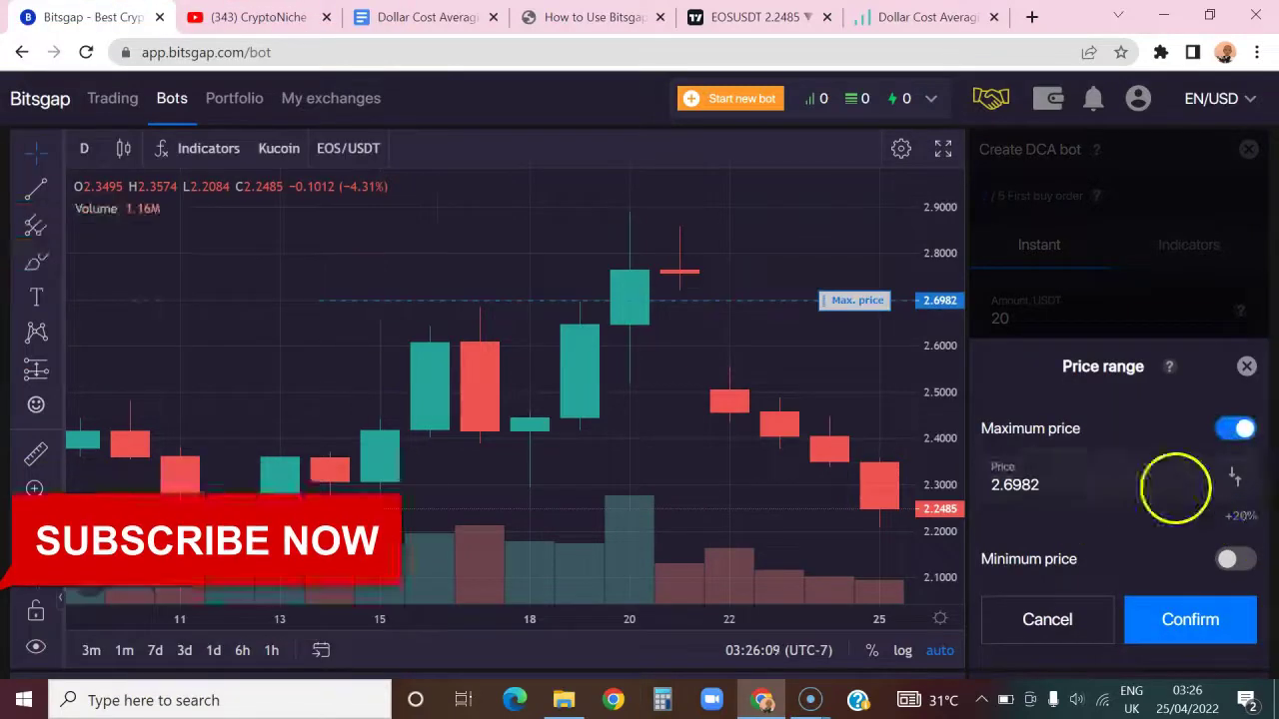
# Set the instant buy order's maximum price to 2.705.
pyautogui.doubleClick(1071, 487)
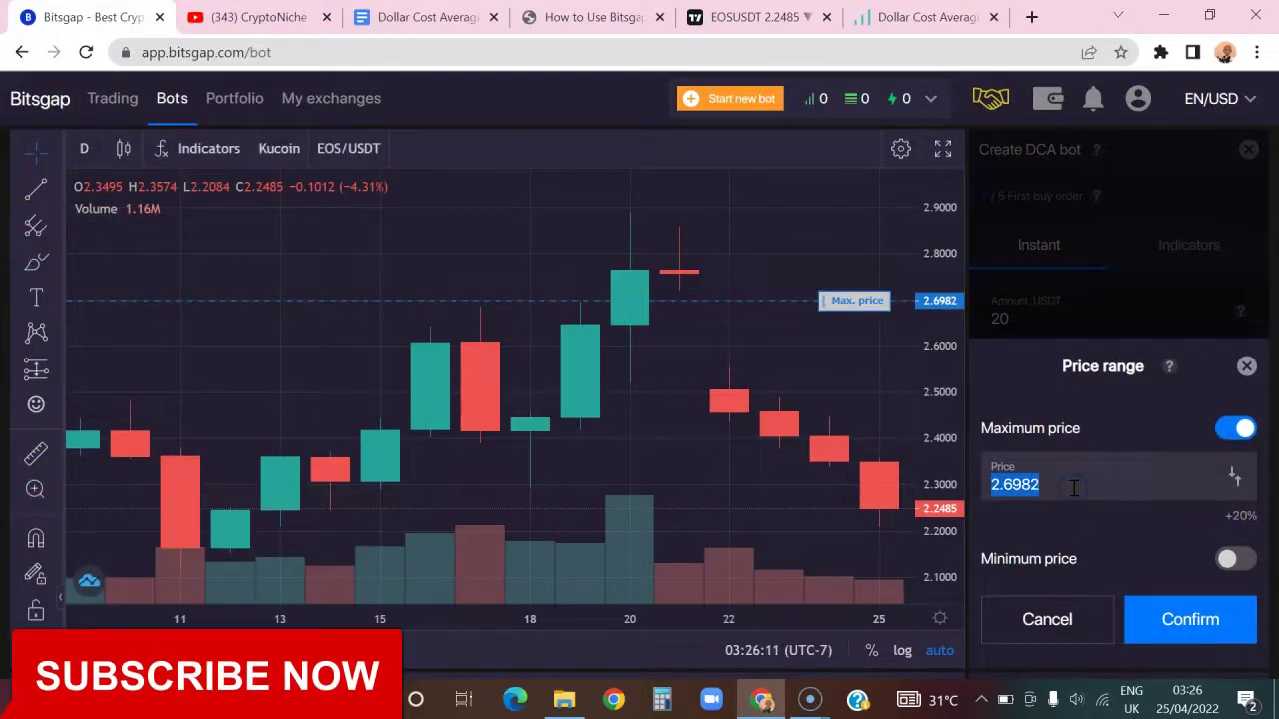
pyautogui.press('BackSpace')
pyautogui.write('2.')
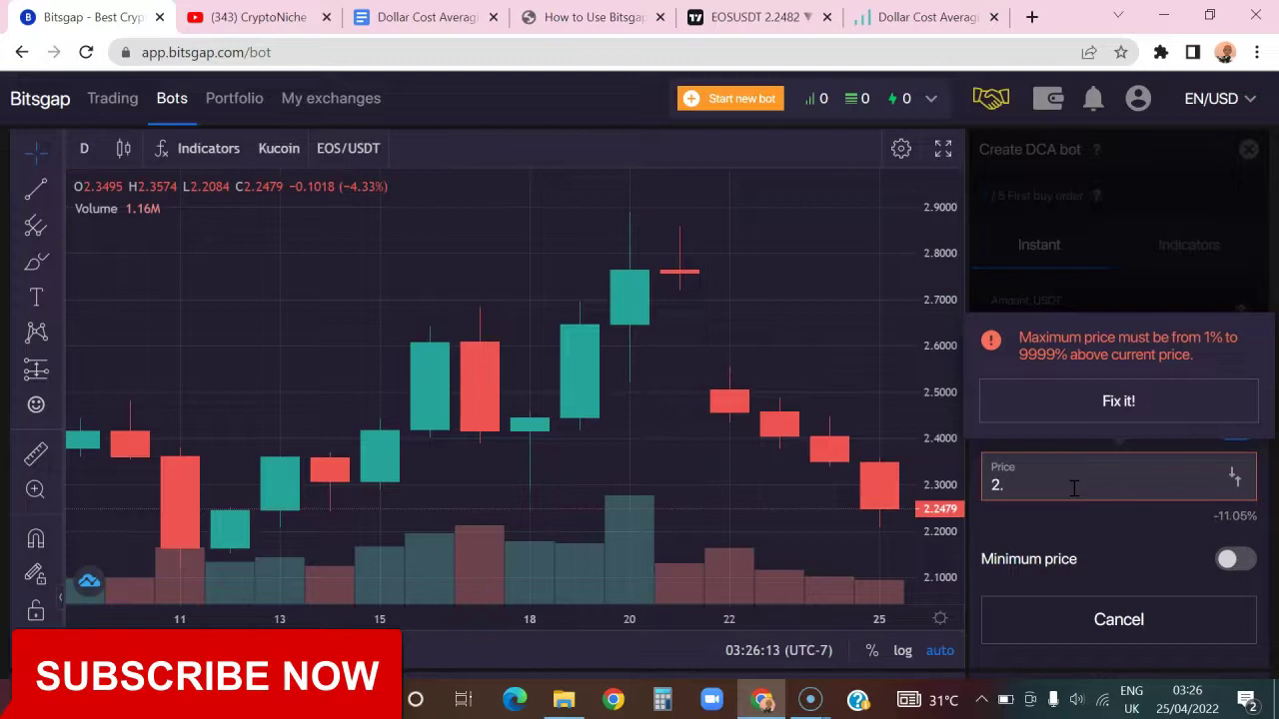
pyautogui.write('72')
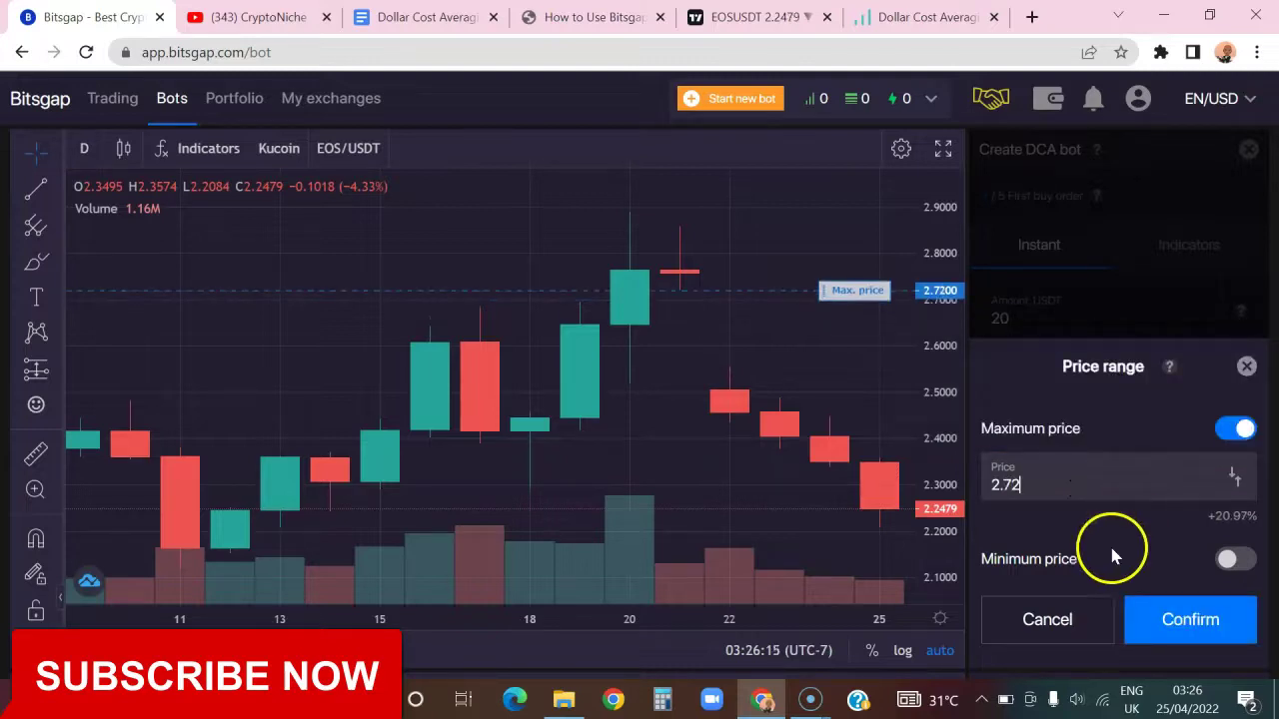
pyautogui.press('BackSpace')
pyautogui.write('05')
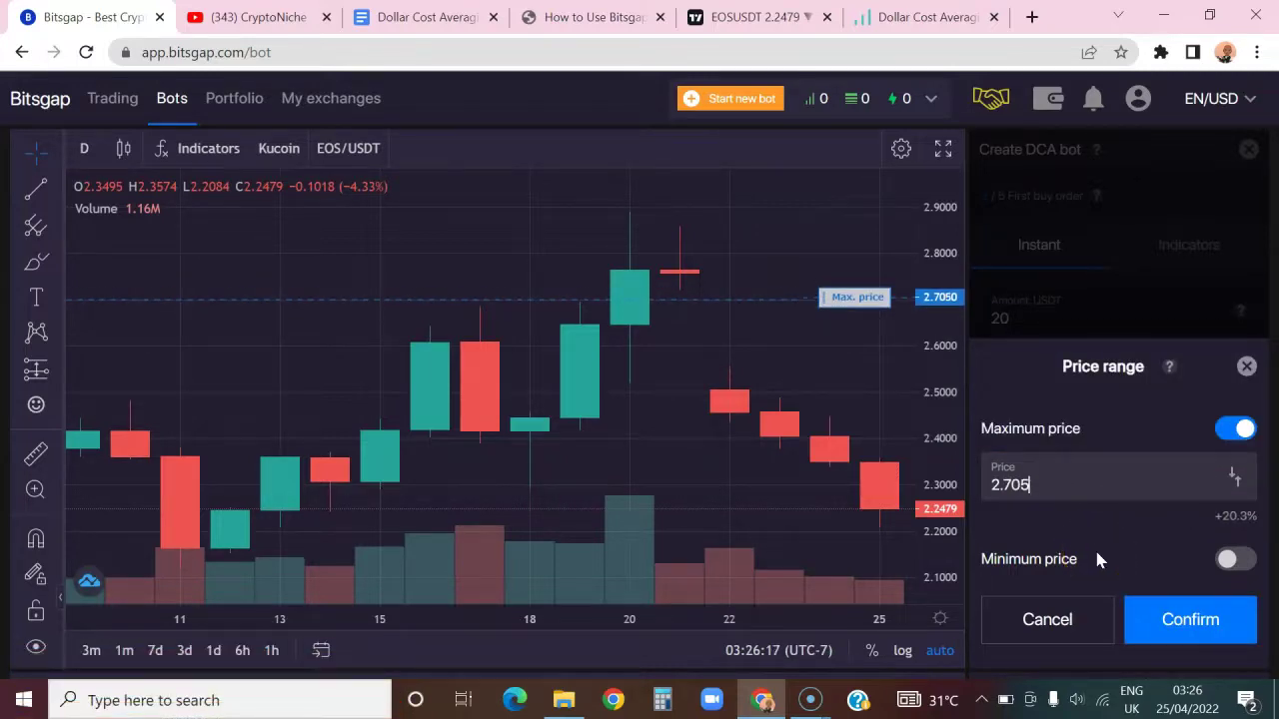
pyautogui.click(935, 500)
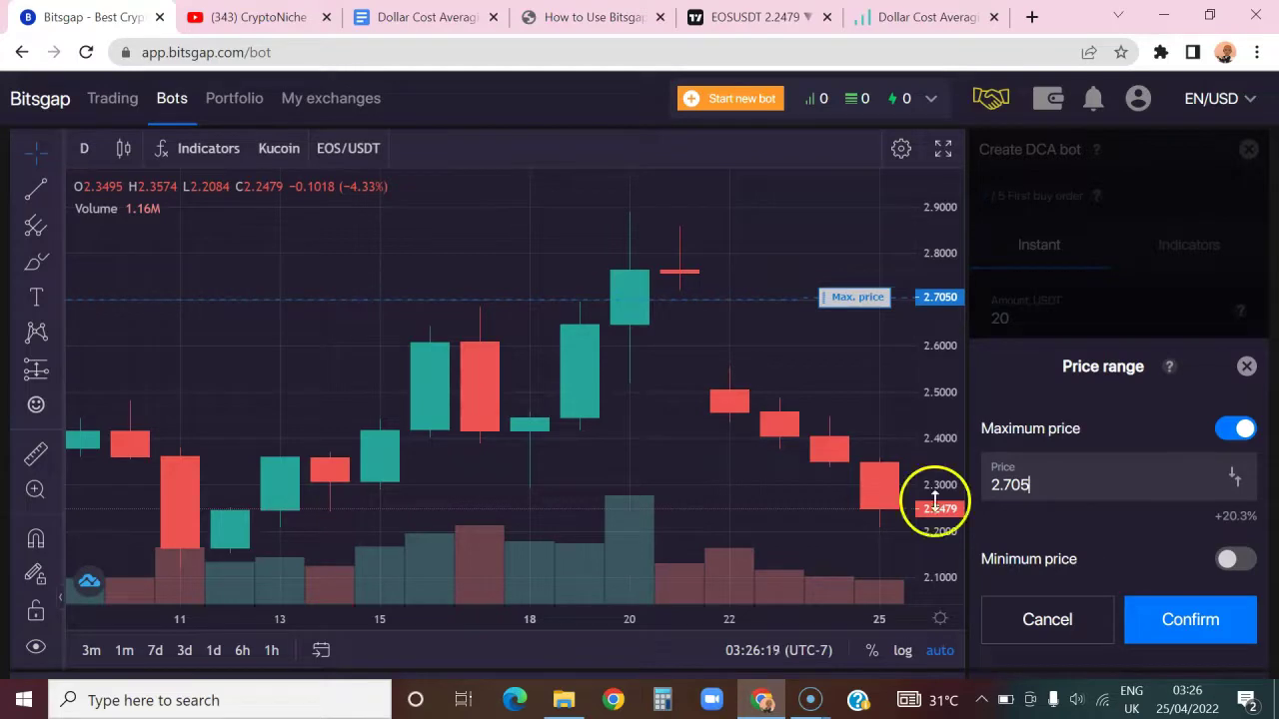
# Enable the minimum price in the price range and try values such as 1.8 and 1.7.
pyautogui.click(1238, 560)
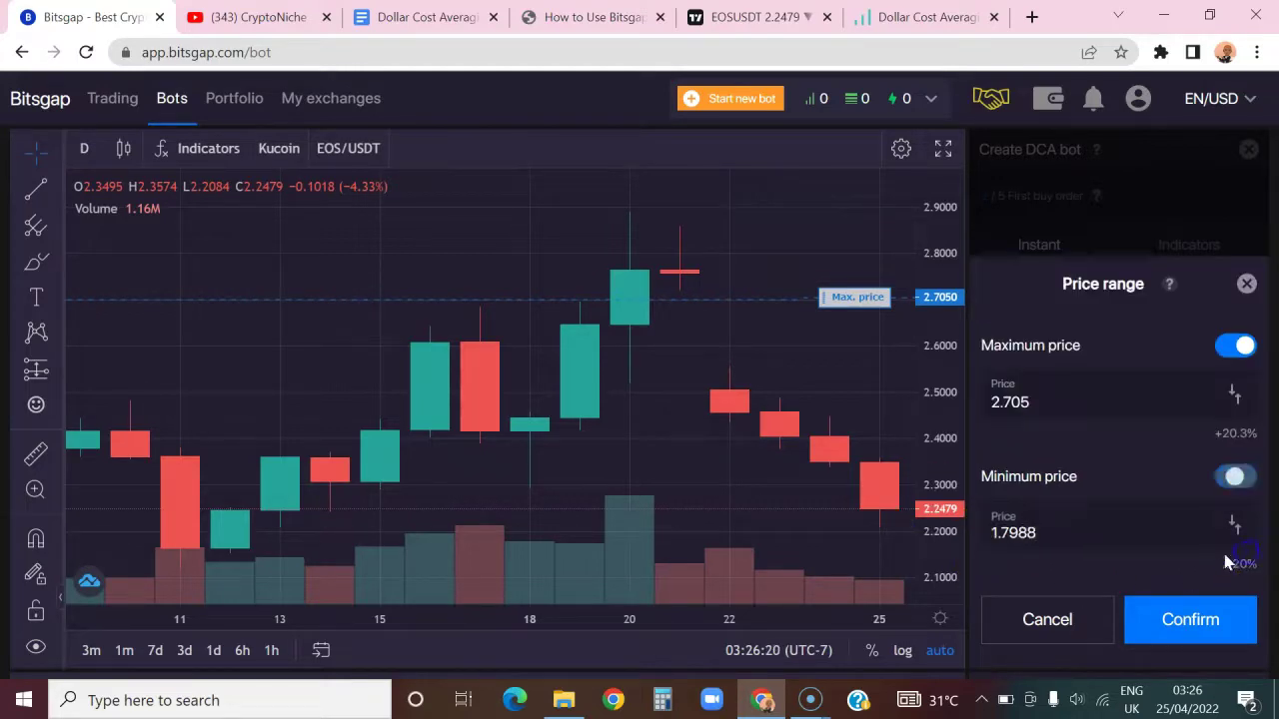
pyautogui.click(1051, 532)
pyautogui.press('BackSpace')
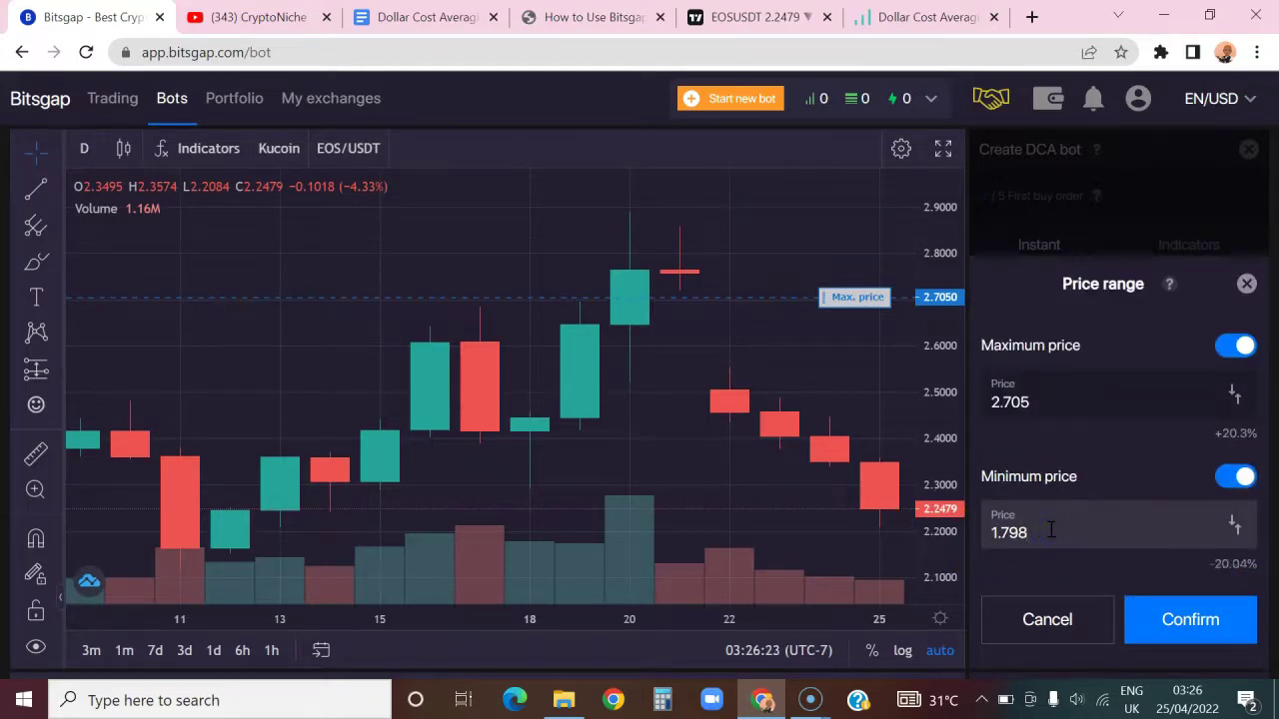
pyautogui.press('BackSpace')
pyautogui.write('.82')
pyautogui.press('BackSpace')
pyautogui.press('BackSpace')
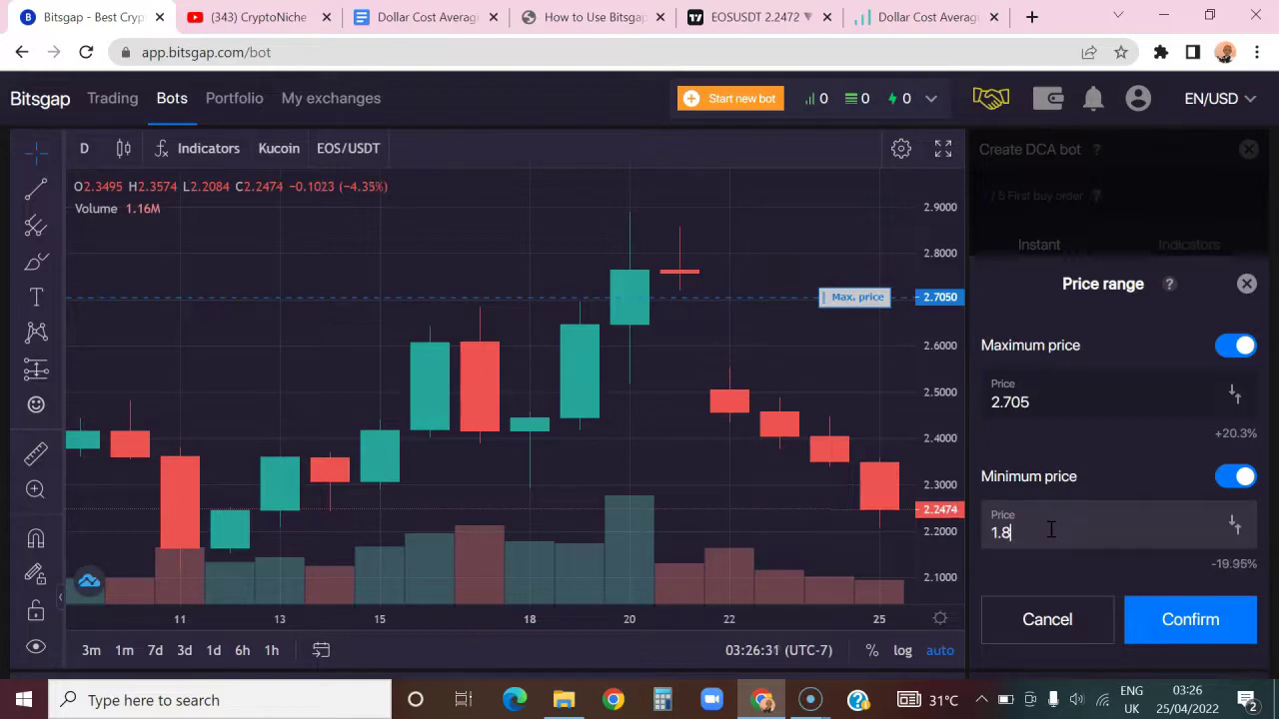
pyautogui.write('6')
pyautogui.press('BackSpace')
pyautogui.write('7')
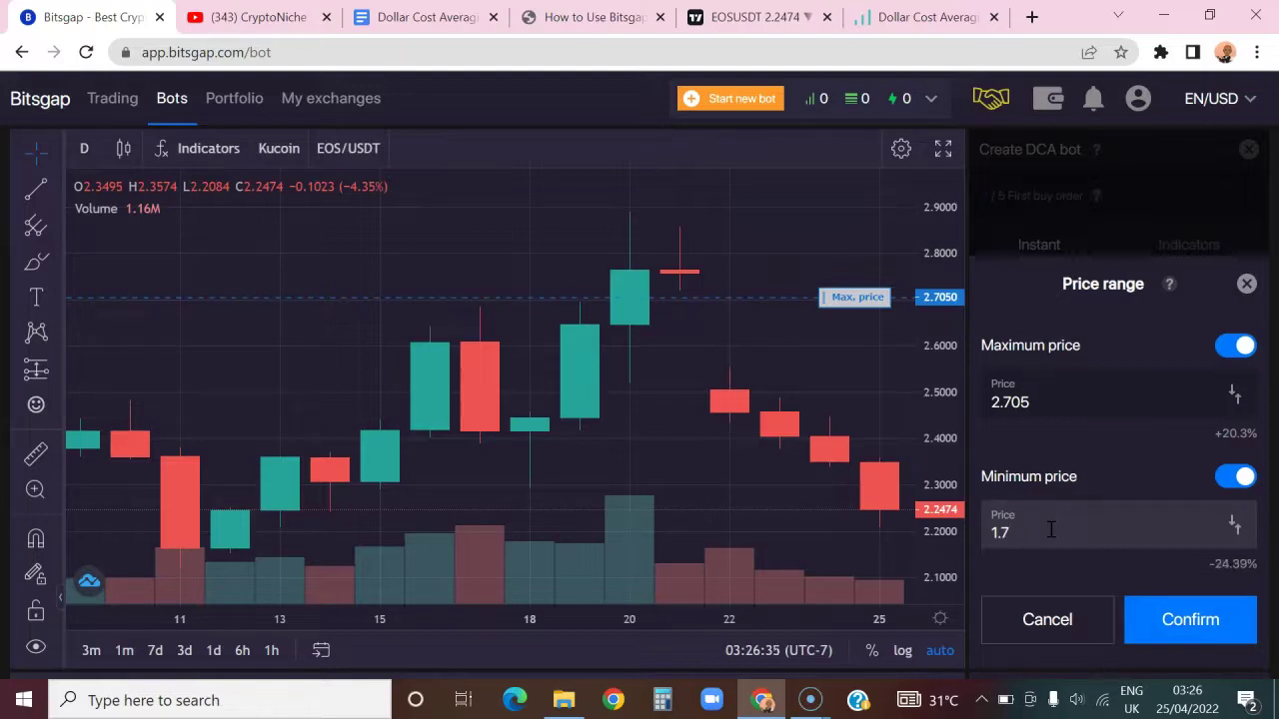
# Settle on a minimum price of 1.79 and confirm the first buy order's price range.
pyautogui.press('BackSpace')
pyautogui.write('76')
pyautogui.press('BackSpace')
pyautogui.write('3')
pyautogui.press('BackSpace')
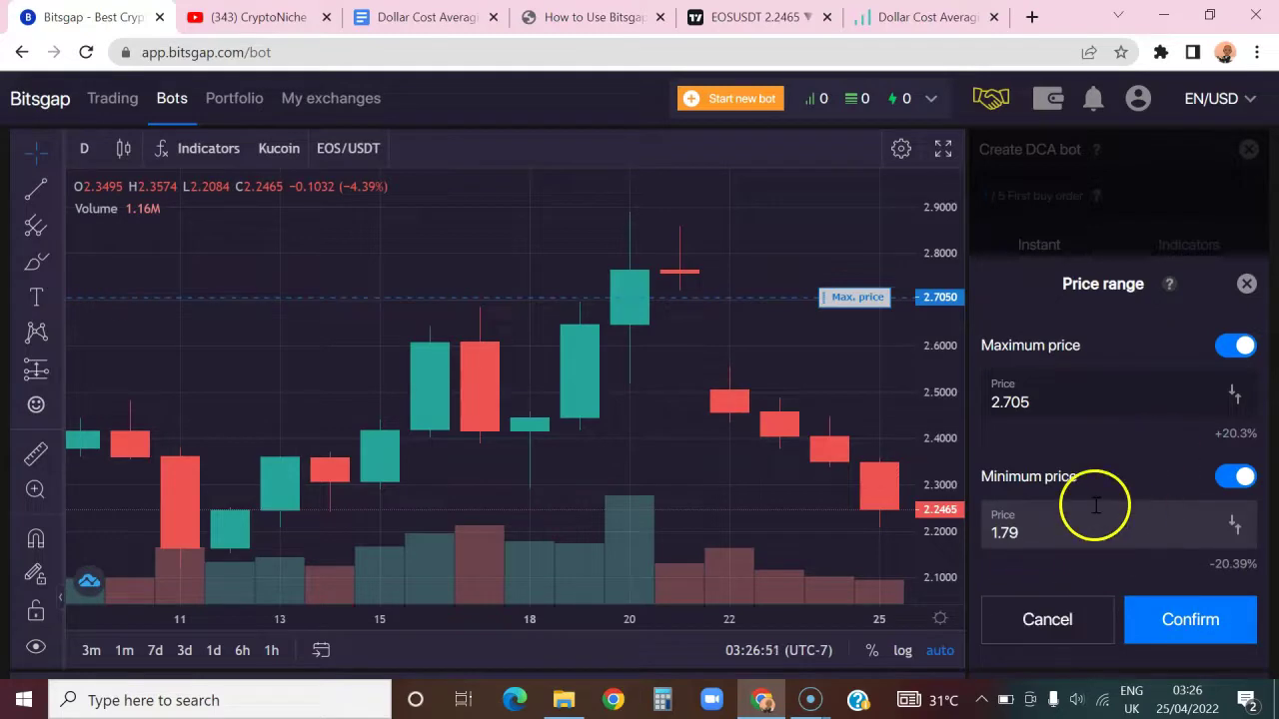
pyautogui.scroll(-2, 1127, 449)
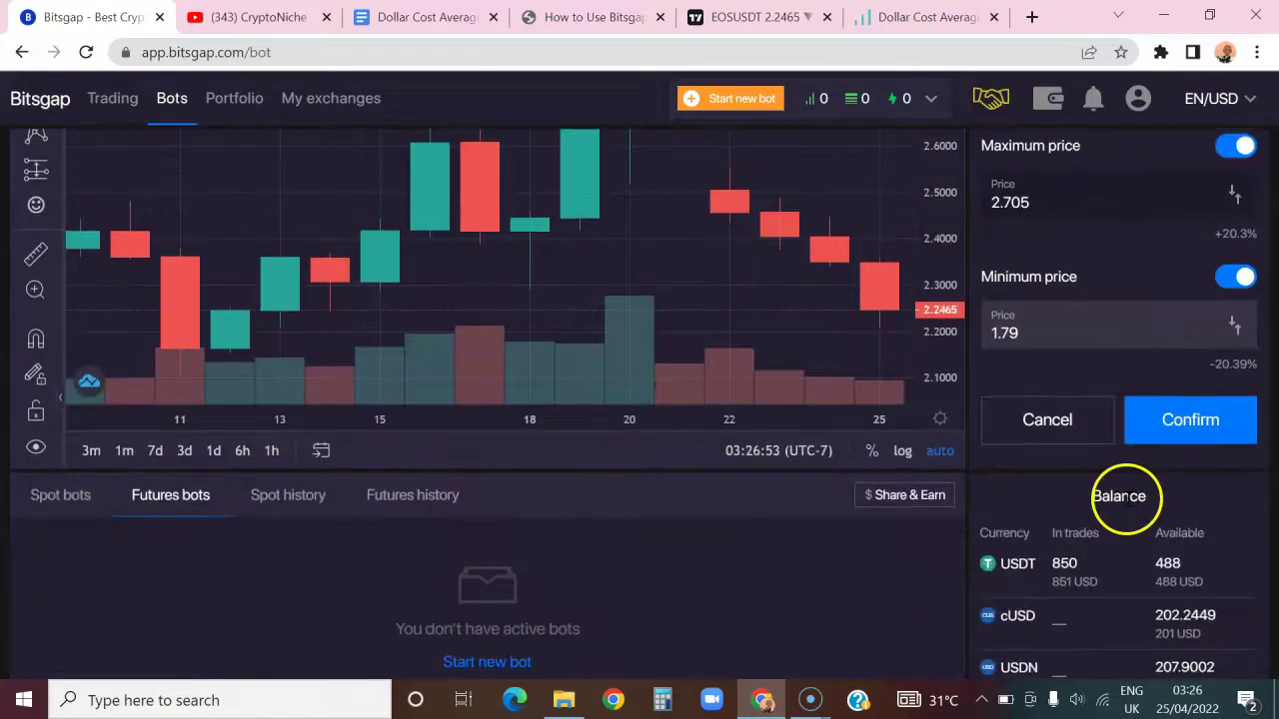
pyautogui.click(1191, 415)
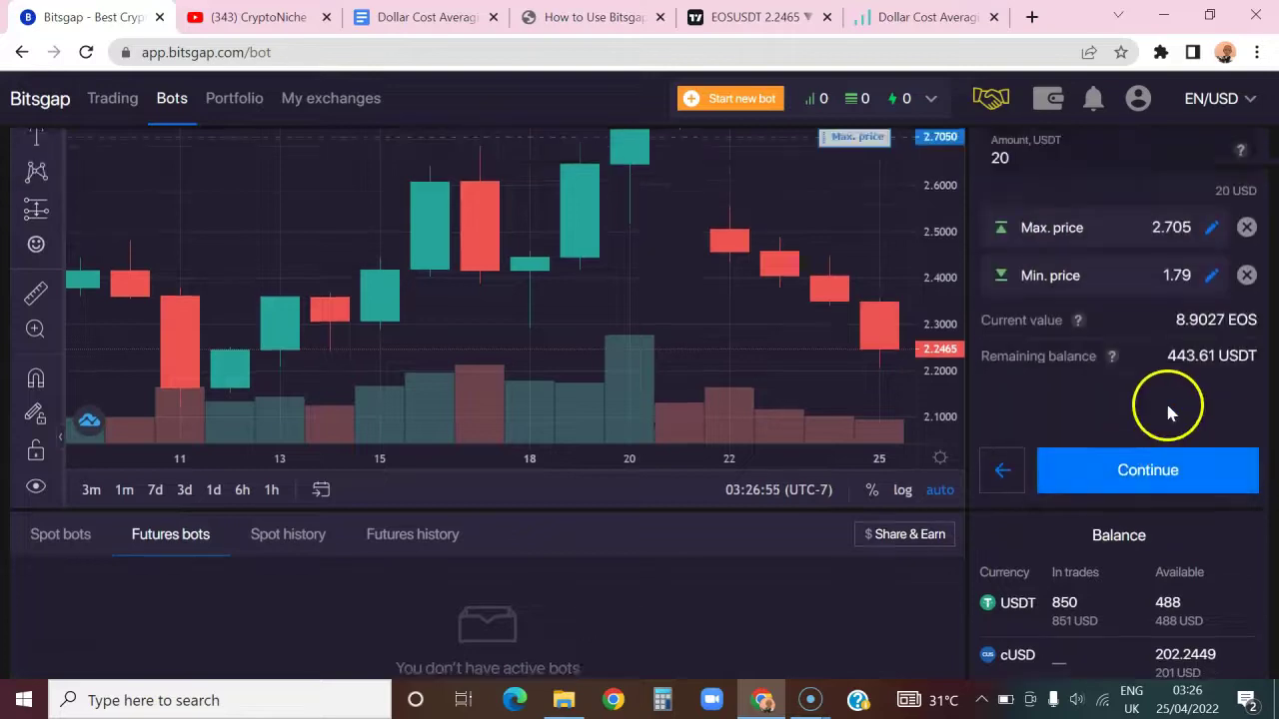
pyautogui.scroll(2, 1164, 400)
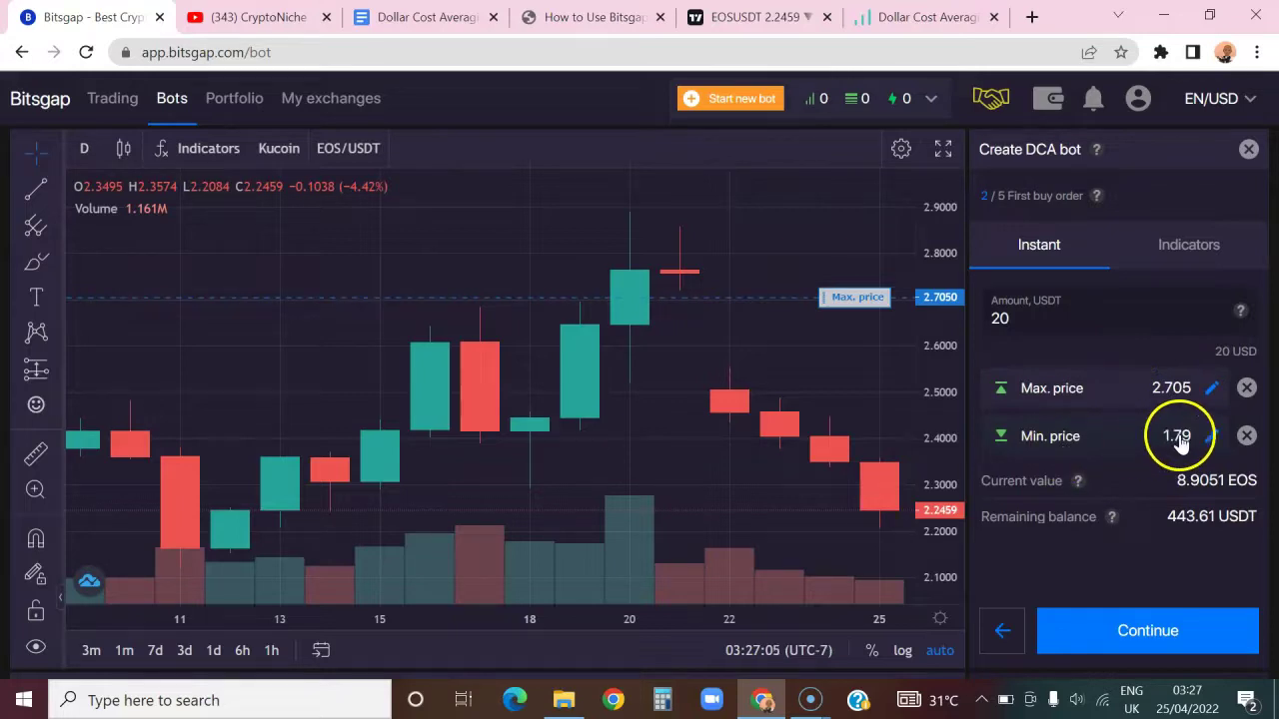
pyautogui.scroll(-1, 1144, 517)
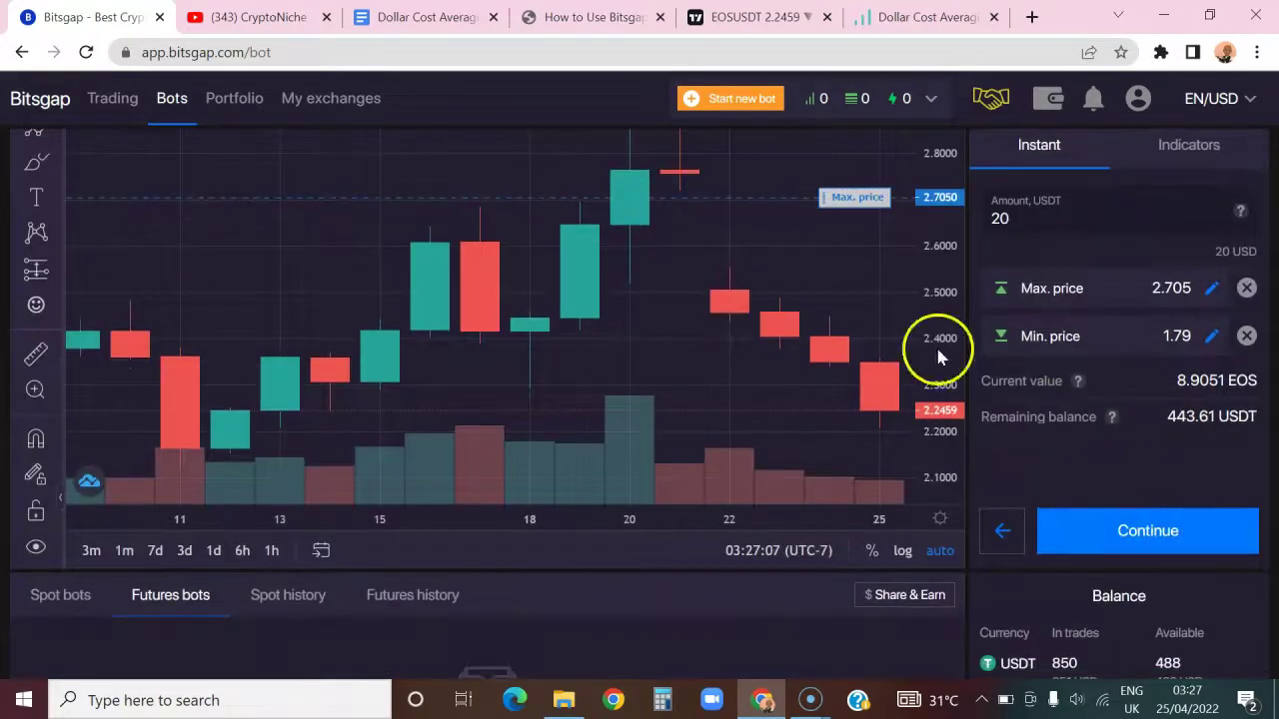
# Switch to TradingView and draw a trend line under the weekly EOSUSDT lows, from about 2.20 to about 1.79.
pyautogui.click(889, 17)
pyautogui.click(744, 15)
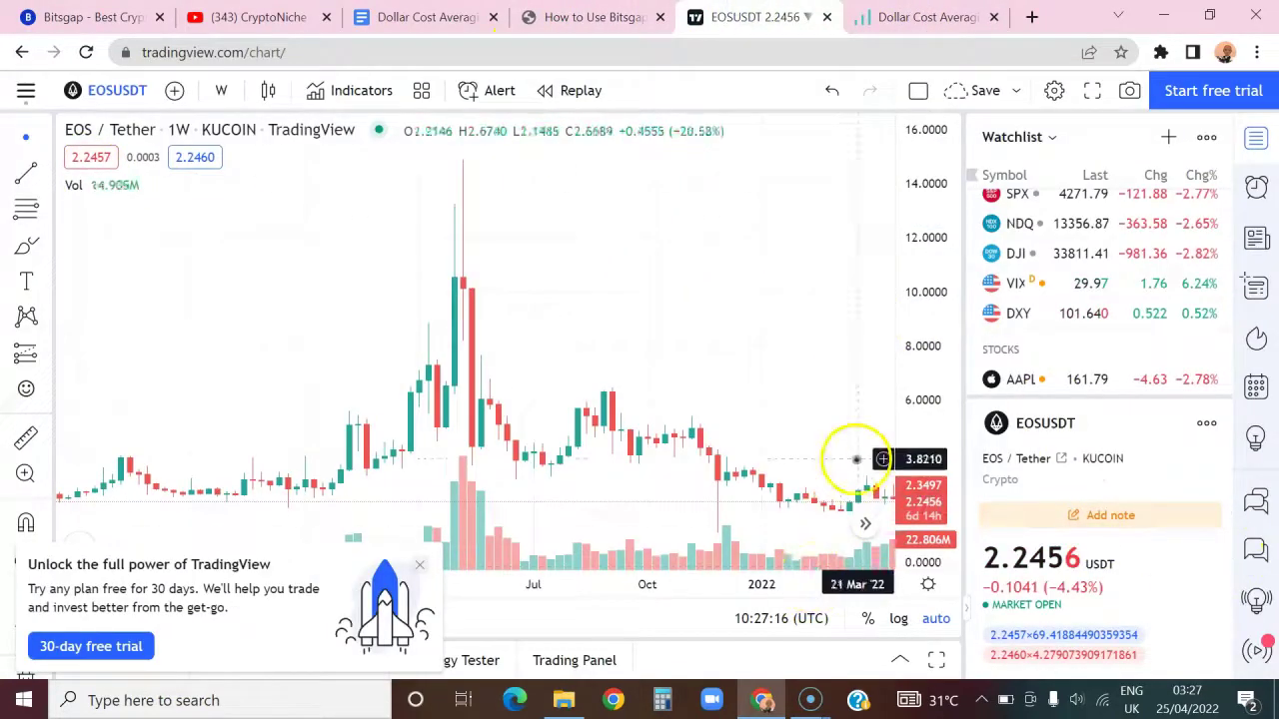
pyautogui.scroll(-3, 850, 456)
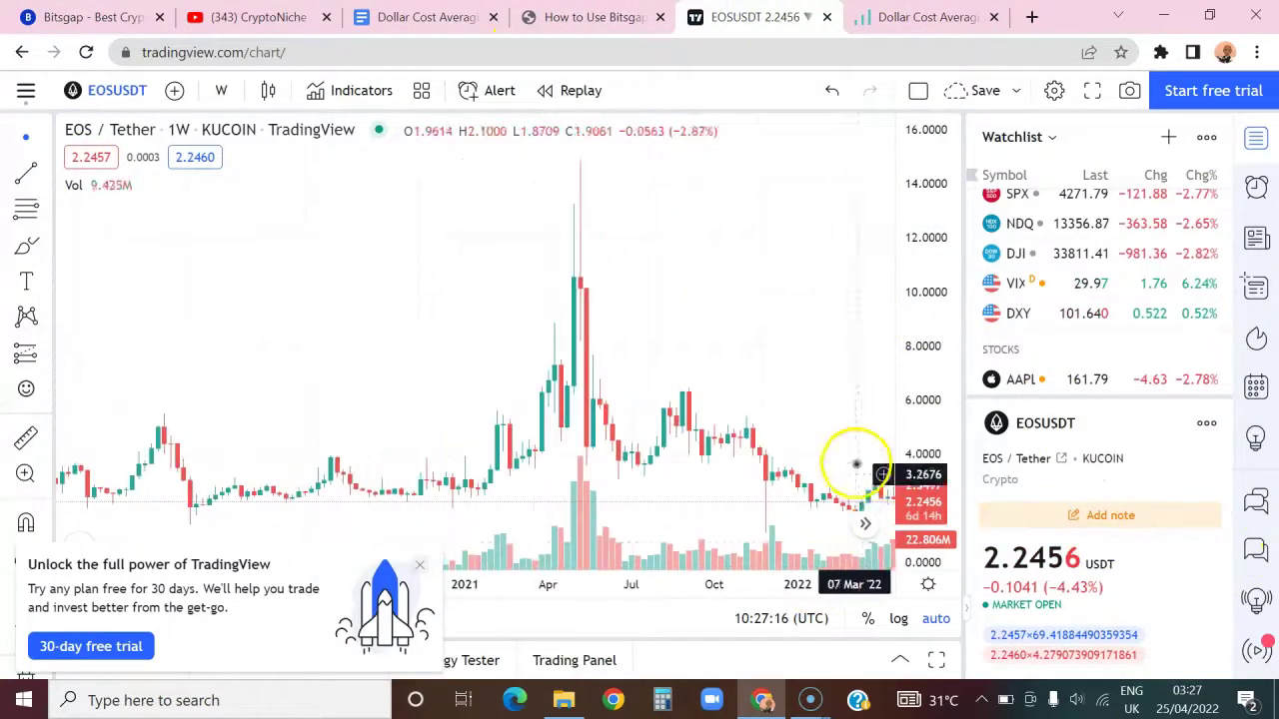
pyautogui.click(45, 183)
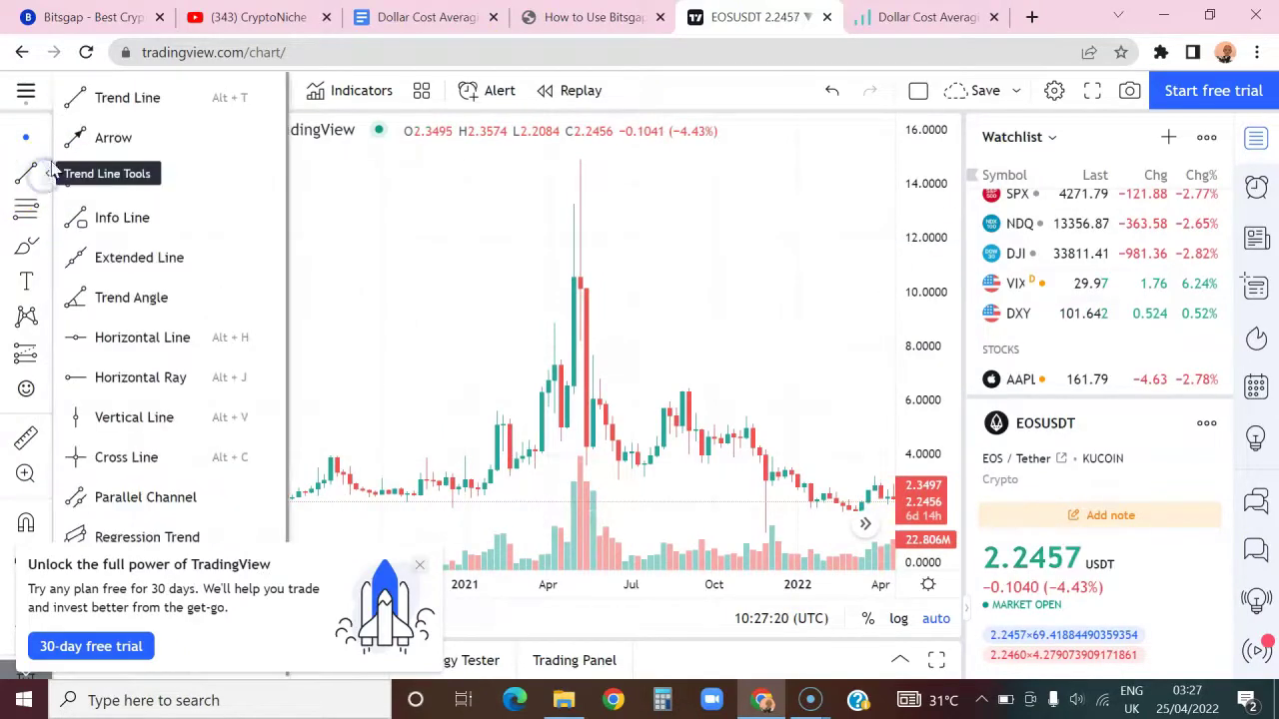
pyautogui.click(89, 101)
pyautogui.click(100, 502)
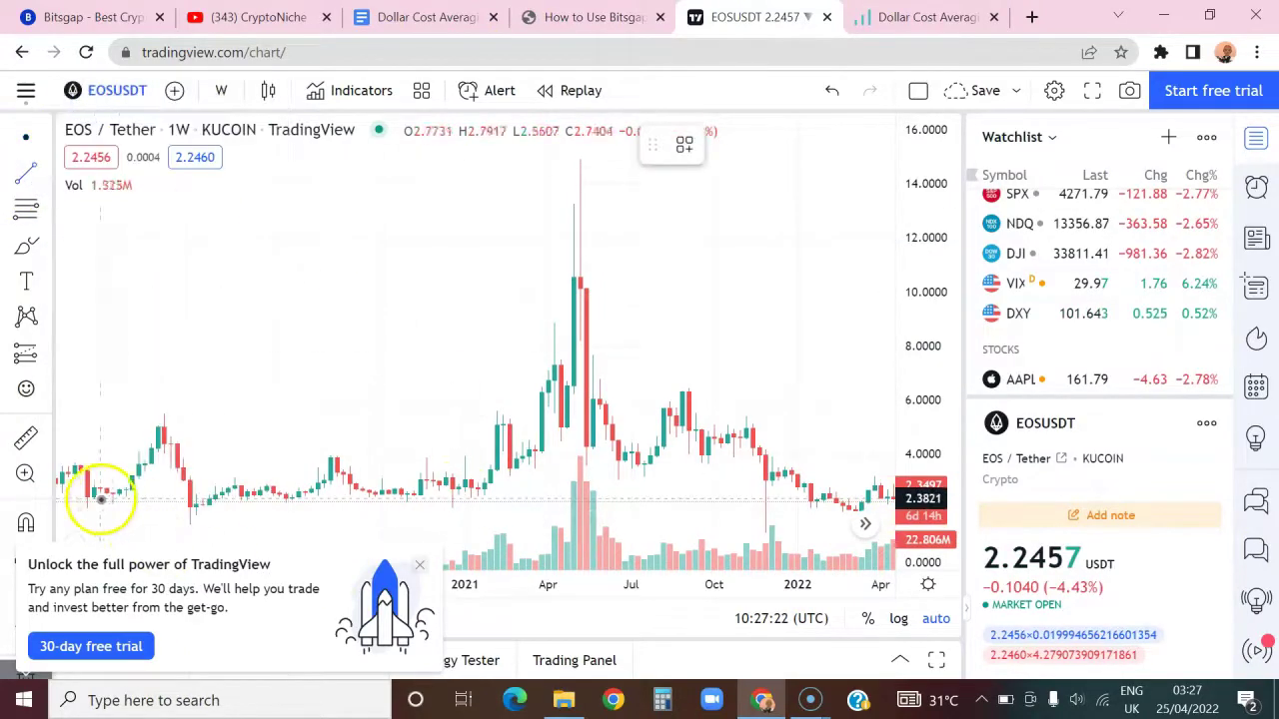
pyautogui.click(75, 502)
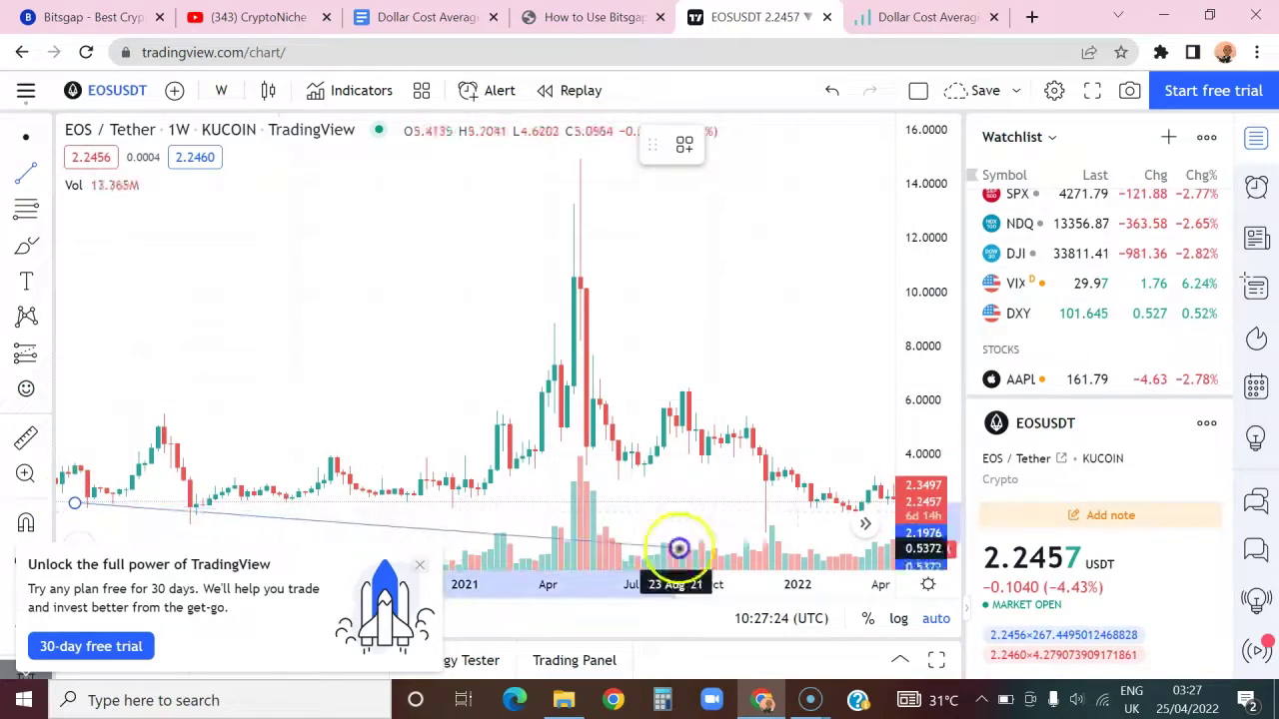
pyautogui.click(891, 515)
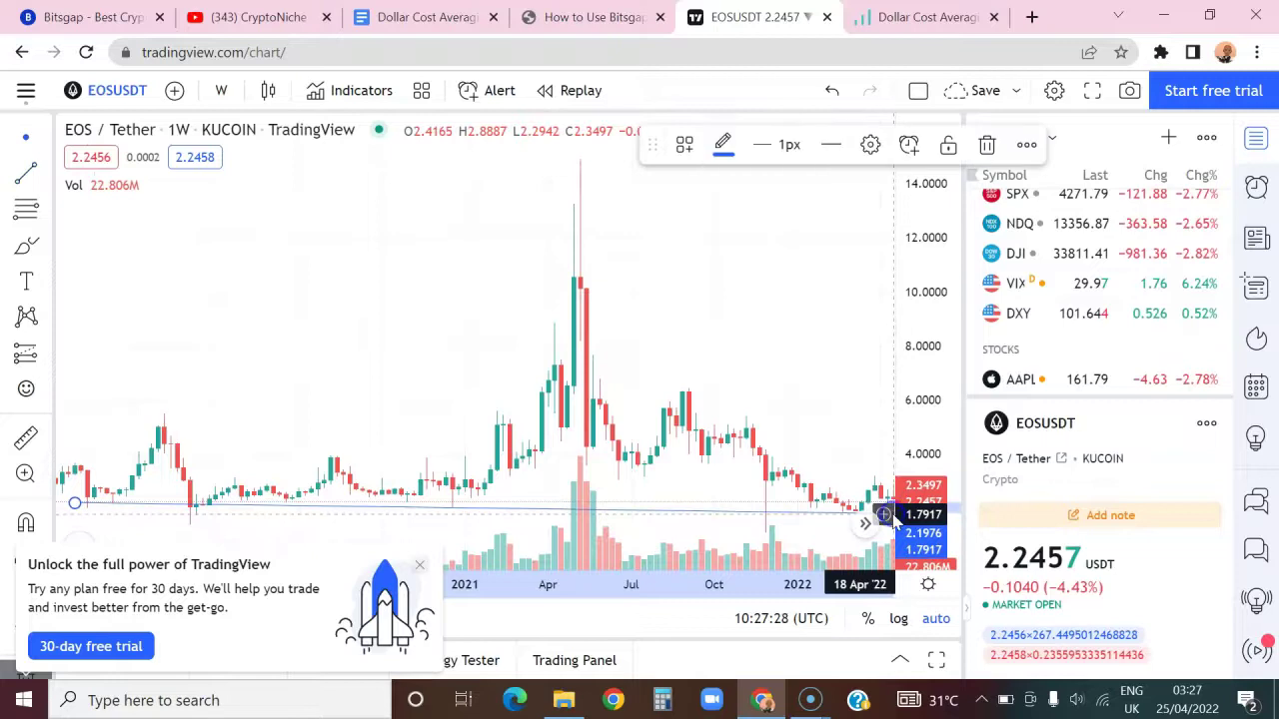
pyautogui.click(886, 513)
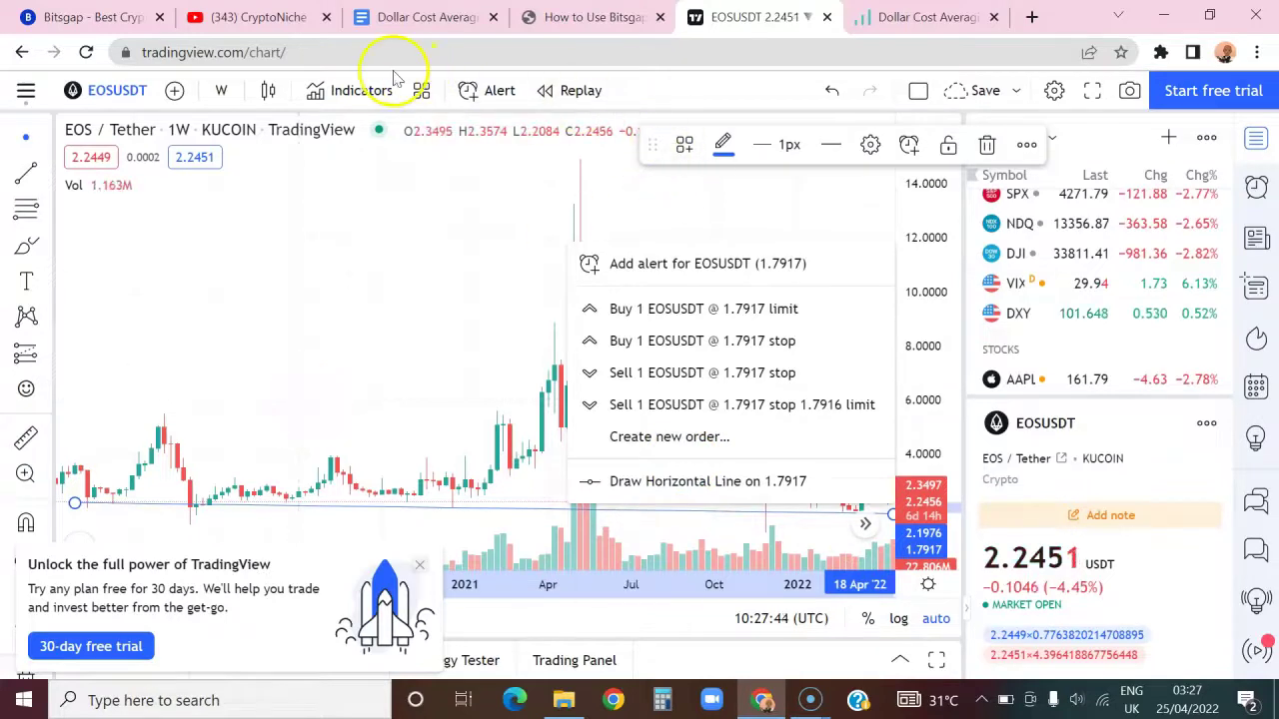
# Return to Bitsgap and continue to the DCA buy orders stage of the bot setup.
pyautogui.click(115, 10)
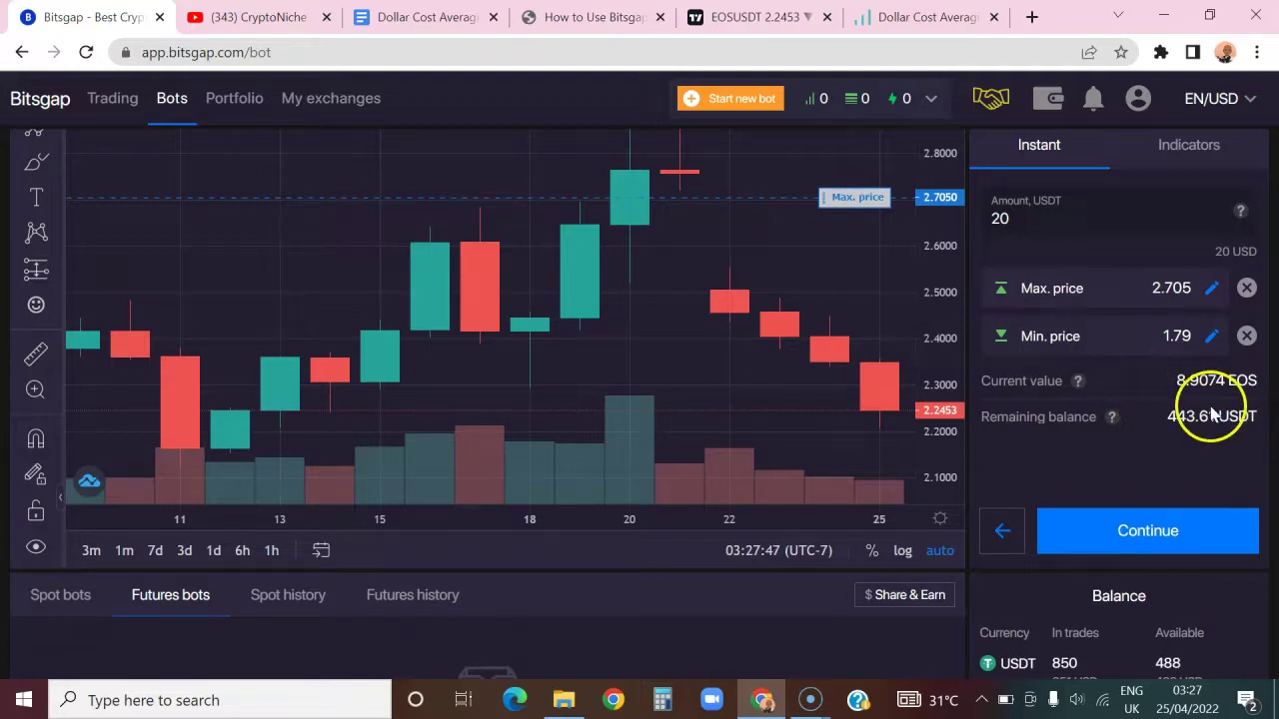
pyautogui.click(1189, 534)
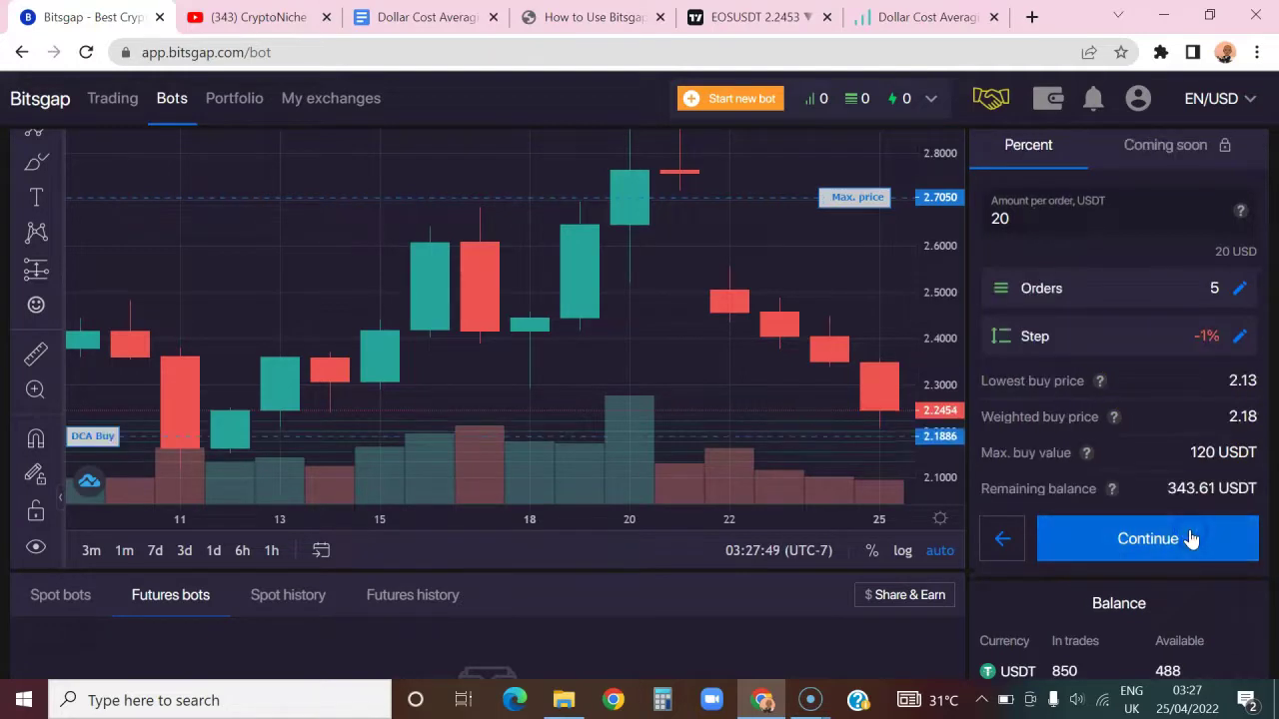
pyautogui.scroll(2, 1133, 340)
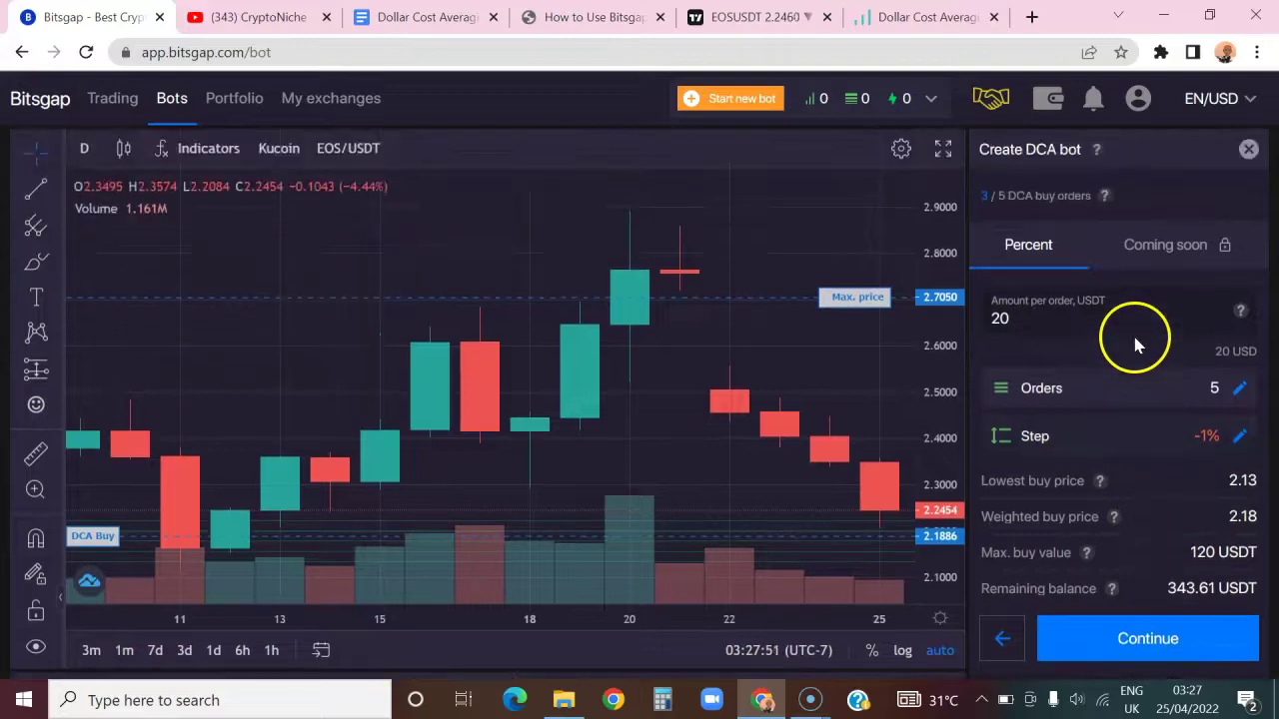
# Set the number of DCA buy orders to 10 and confirm.
pyautogui.click(1240, 398)
pyautogui.click(1161, 407)
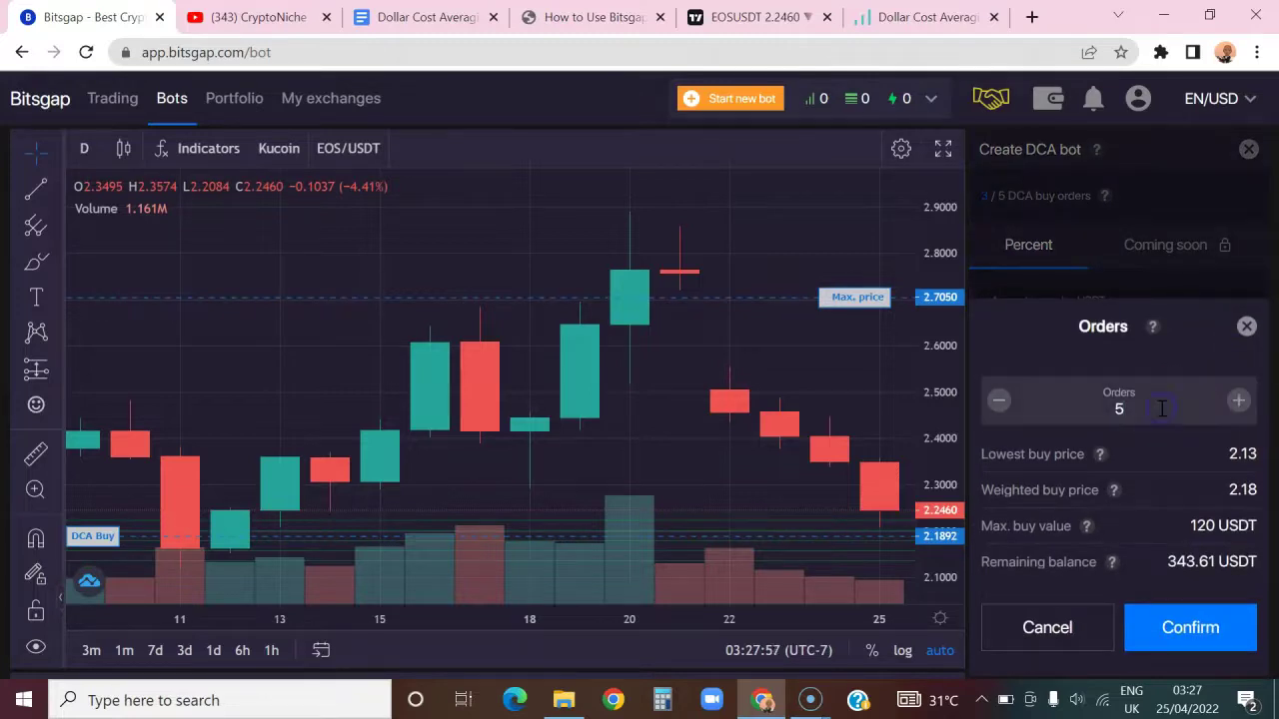
pyautogui.press('BackSpace')
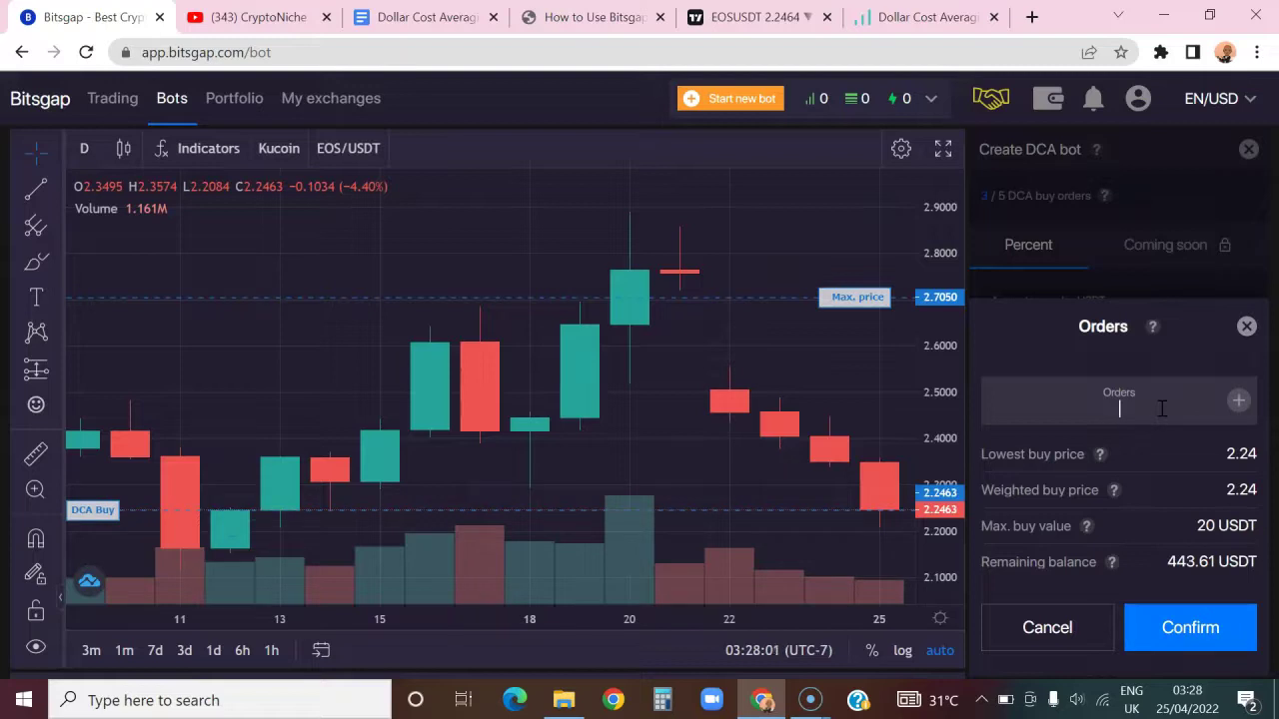
pyautogui.write('10')
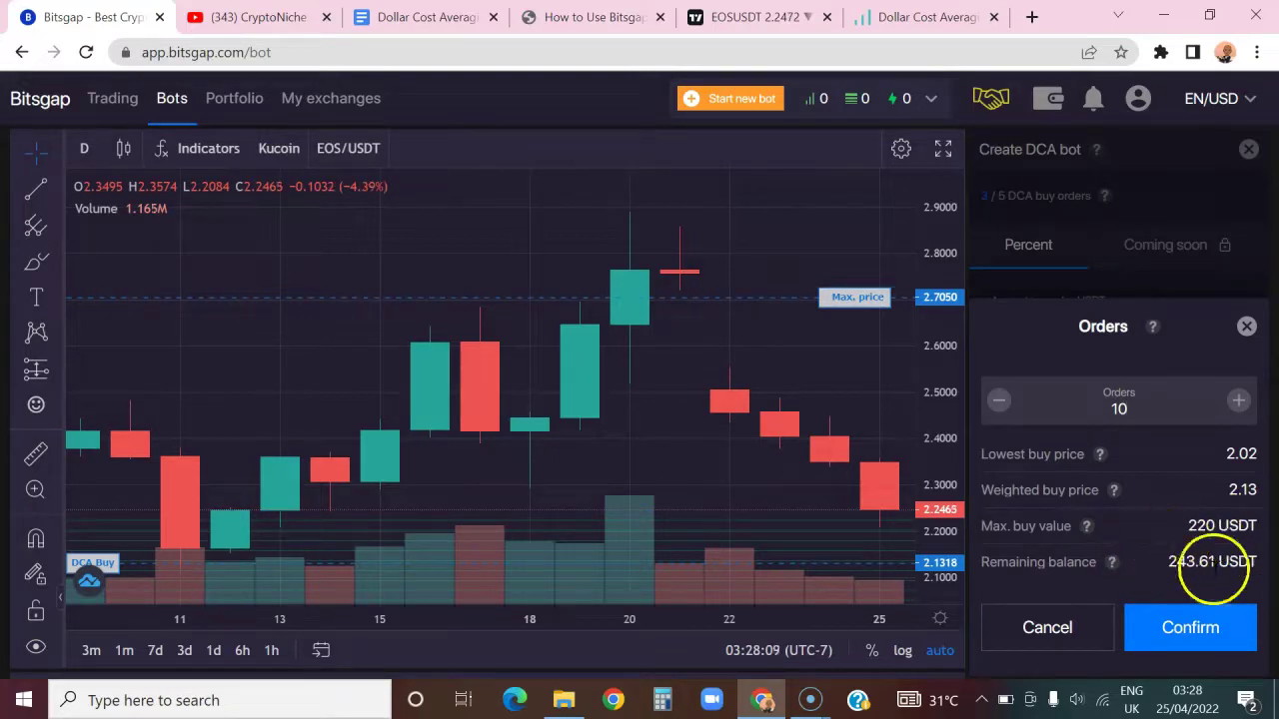
pyautogui.click(1202, 626)
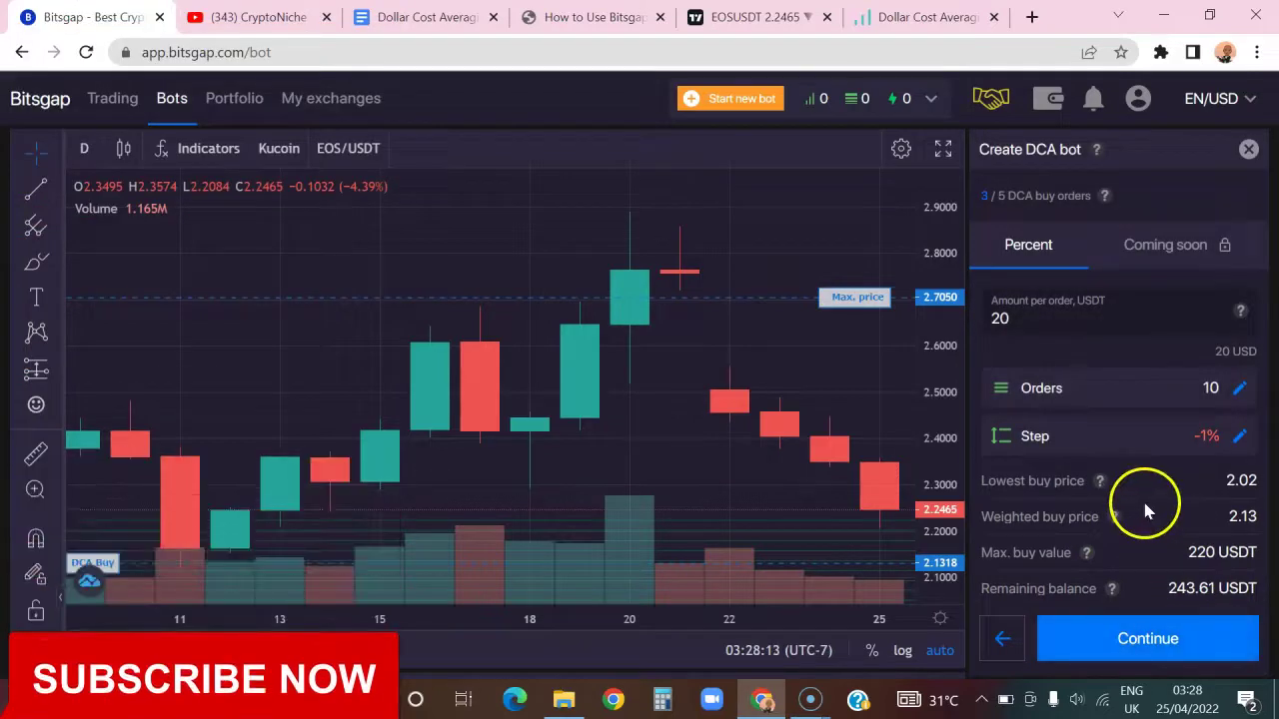
# Set the step between DCA buy orders to -5% and confirm.
pyautogui.scroll(-1, 1145, 510)
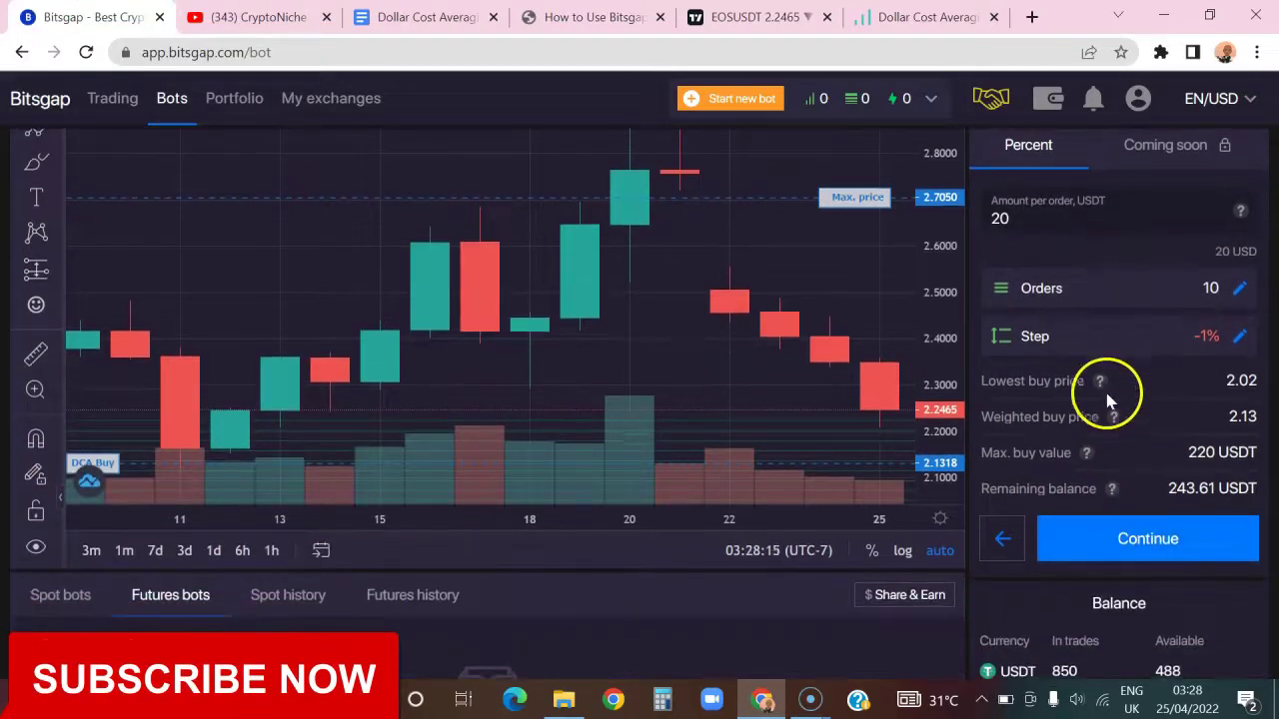
pyautogui.click(1236, 340)
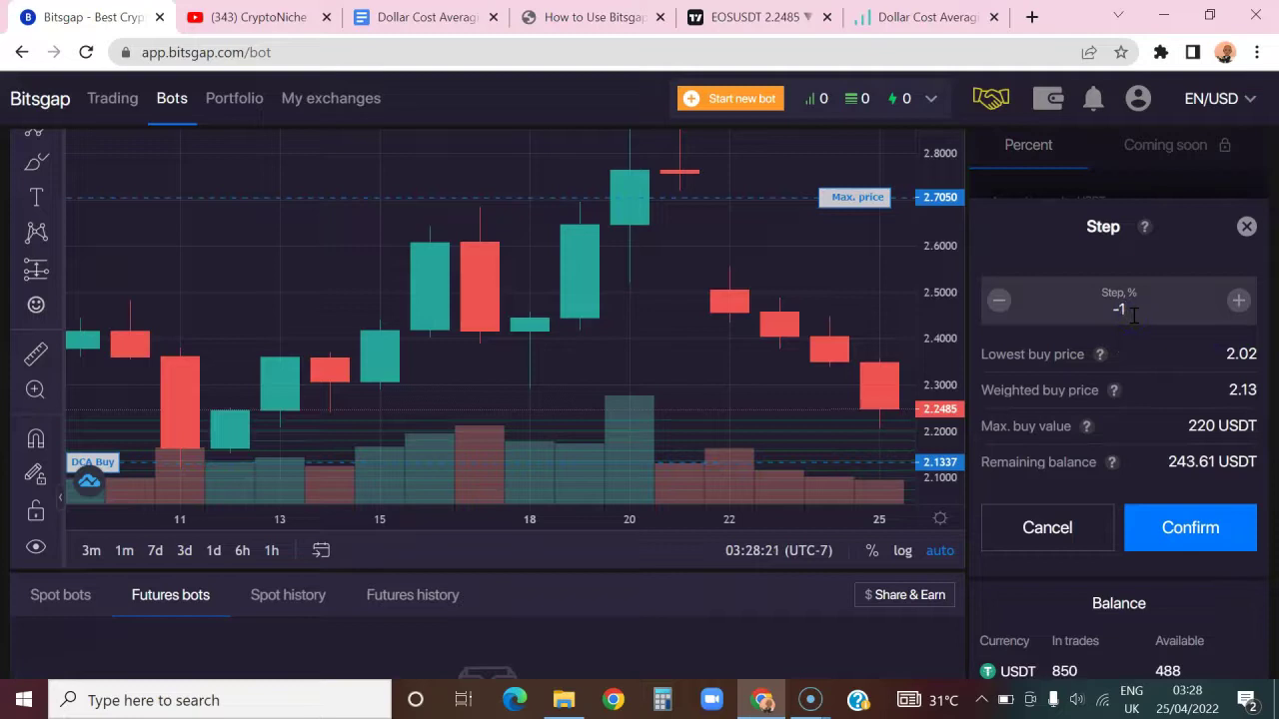
pyautogui.press('BackSpace')
pyautogui.press('BackSpace')
pyautogui.write('-5')
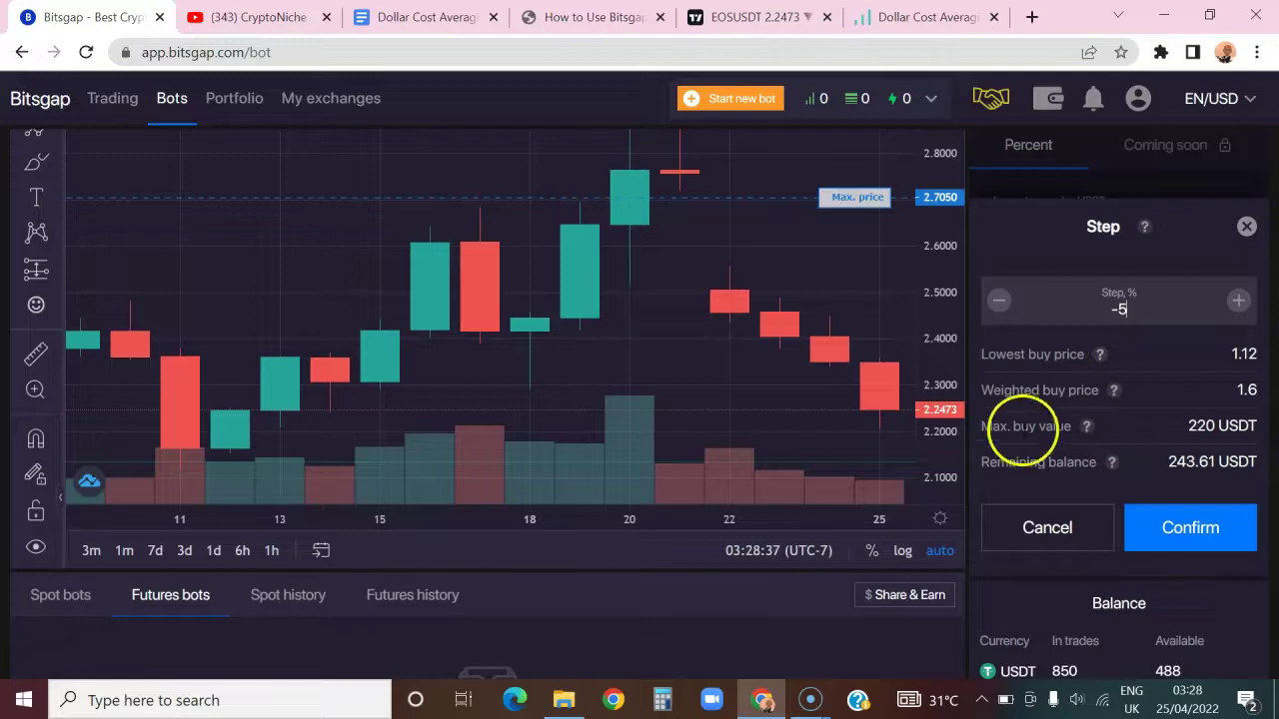
pyautogui.click(1205, 539)
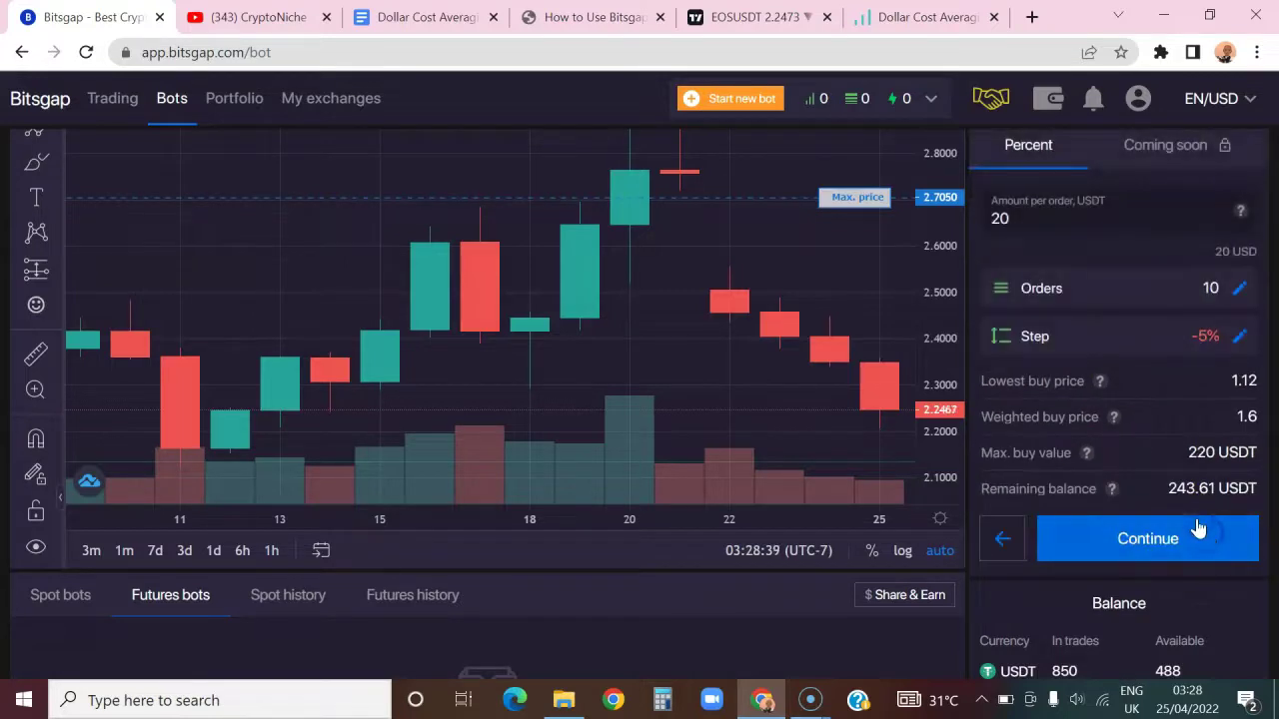
# Examine the DCA order summary, including the weighted buy price, maximum buy value and remaining balance.
pyautogui.scroll(-2, 1145, 401)
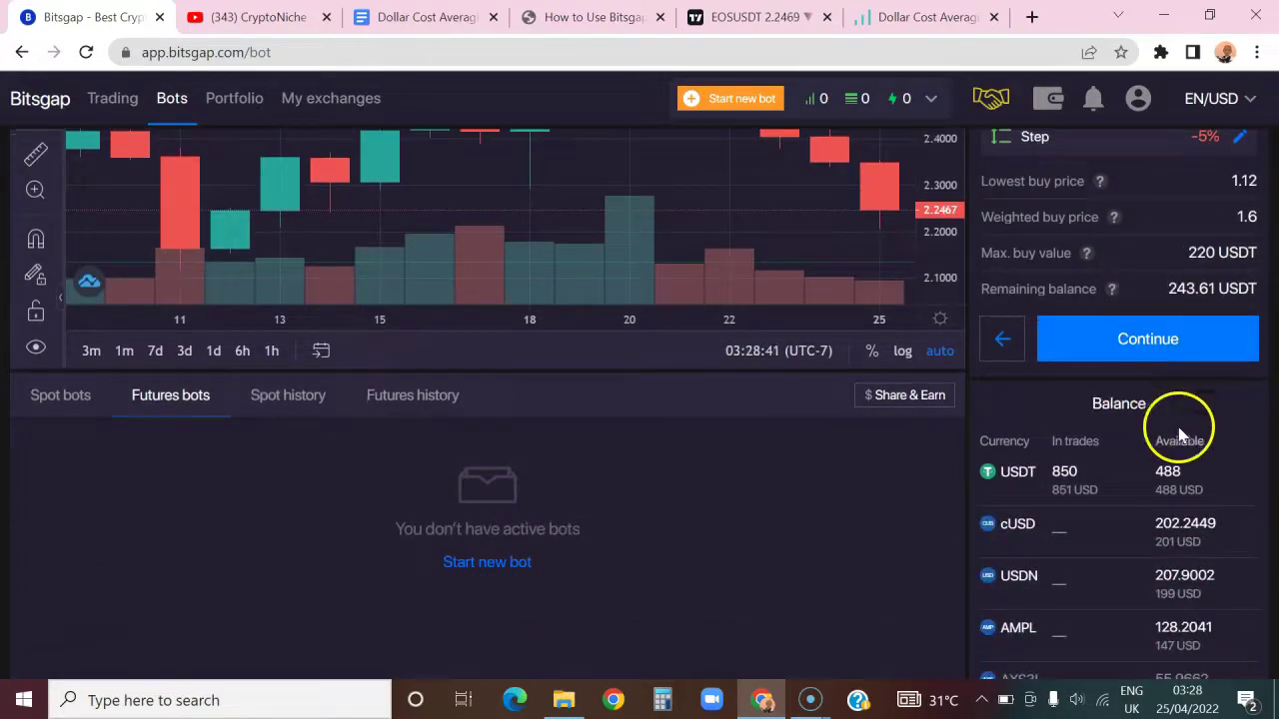
pyautogui.scroll(1, 1182, 395)
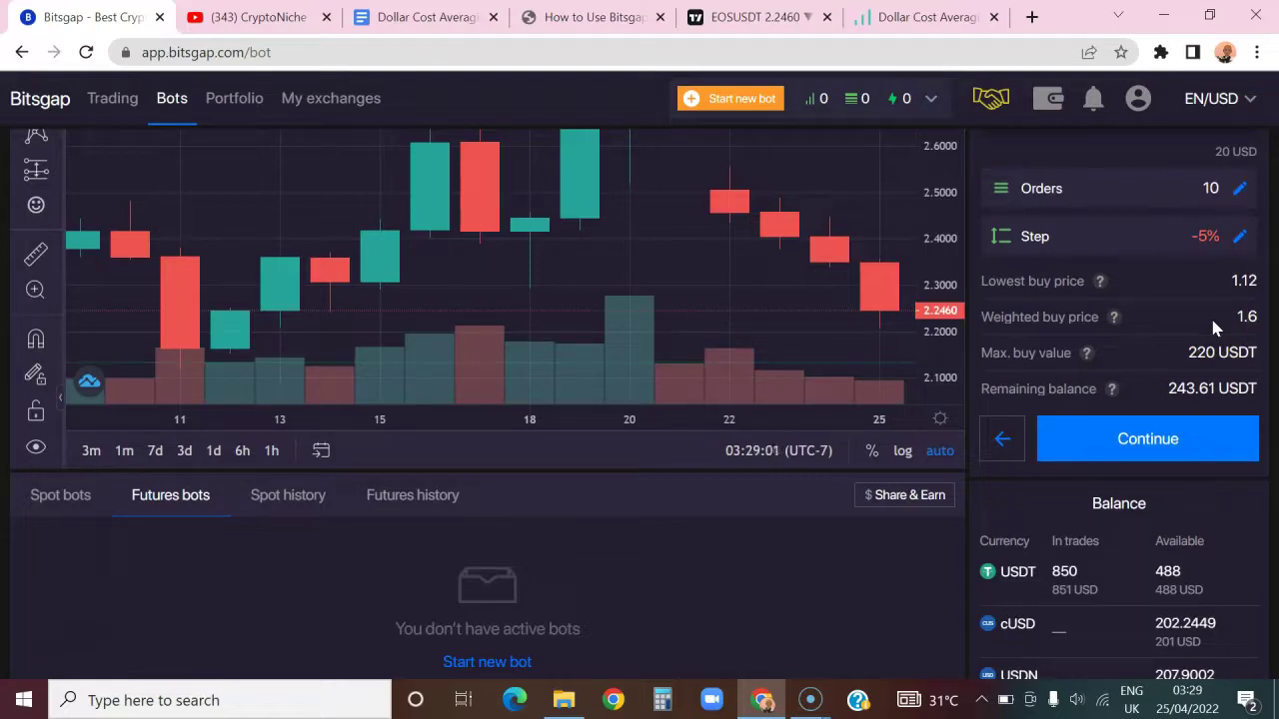
pyautogui.moveTo(1230, 317); pyautogui.dragTo(1261, 316)
pyautogui.click(1247, 320)
pyautogui.moveTo(1253, 318); pyautogui.dragTo(1236, 324)
pyautogui.click(1220, 323)
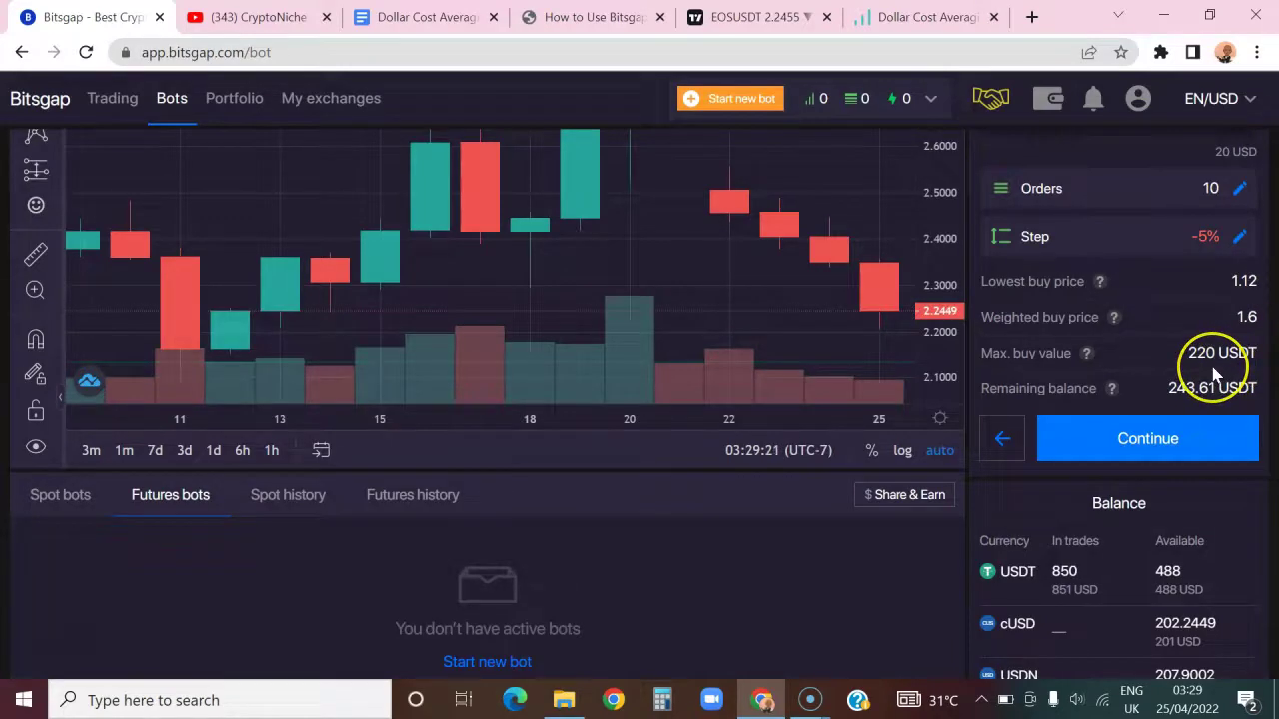
pyautogui.scroll(2, 1213, 371)
pyautogui.scroll(-3, 1213, 374)
pyautogui.scroll(3, 1209, 361)
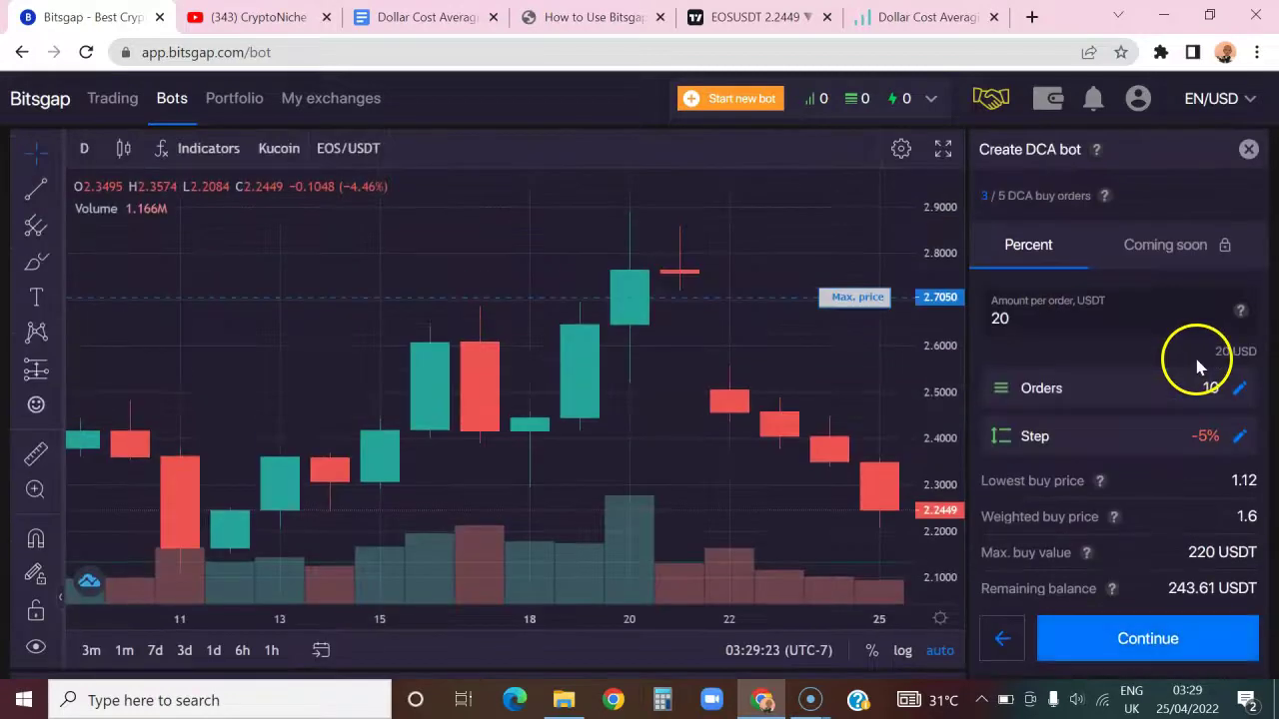
# Continue from the DCA buy orders to the Take Profit stage of the bot setup.
pyautogui.scroll(-3, 1206, 383)
pyautogui.click(1179, 341)
pyautogui.scroll(3, 1179, 345)
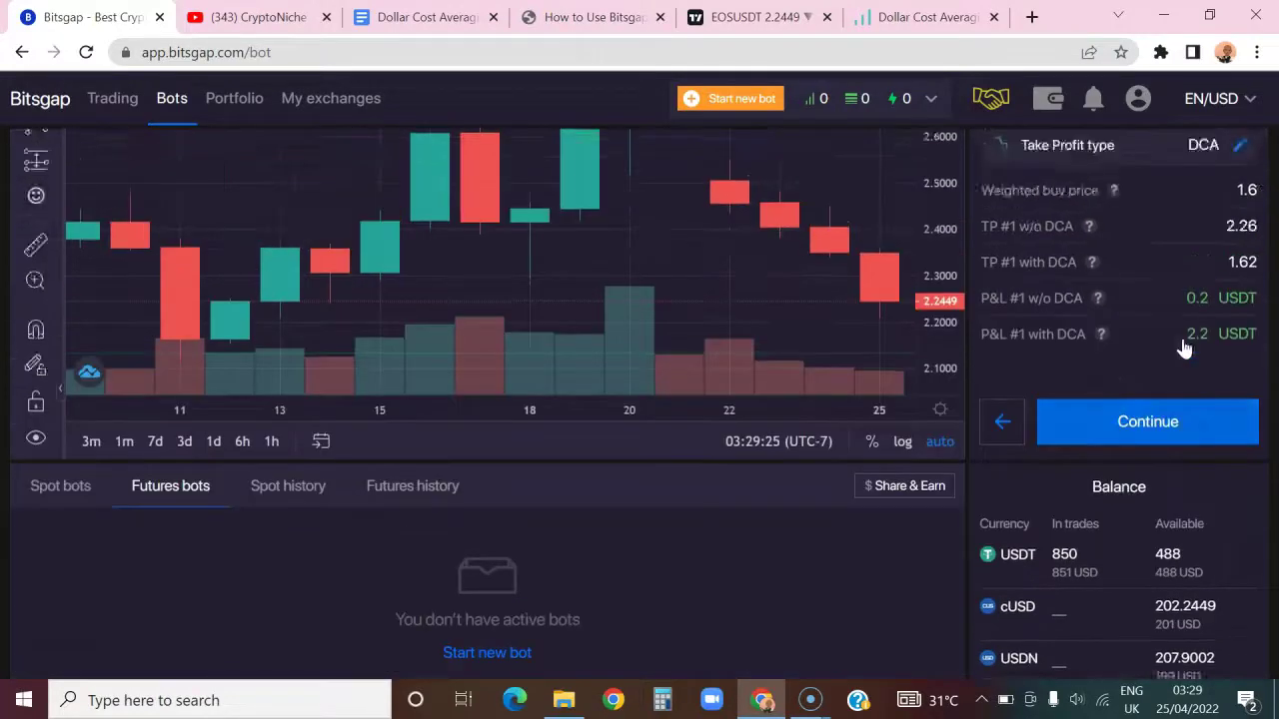
# Open the take profit settings, choose the Fixed type and set the price change to 5%.
pyautogui.click(1239, 306)
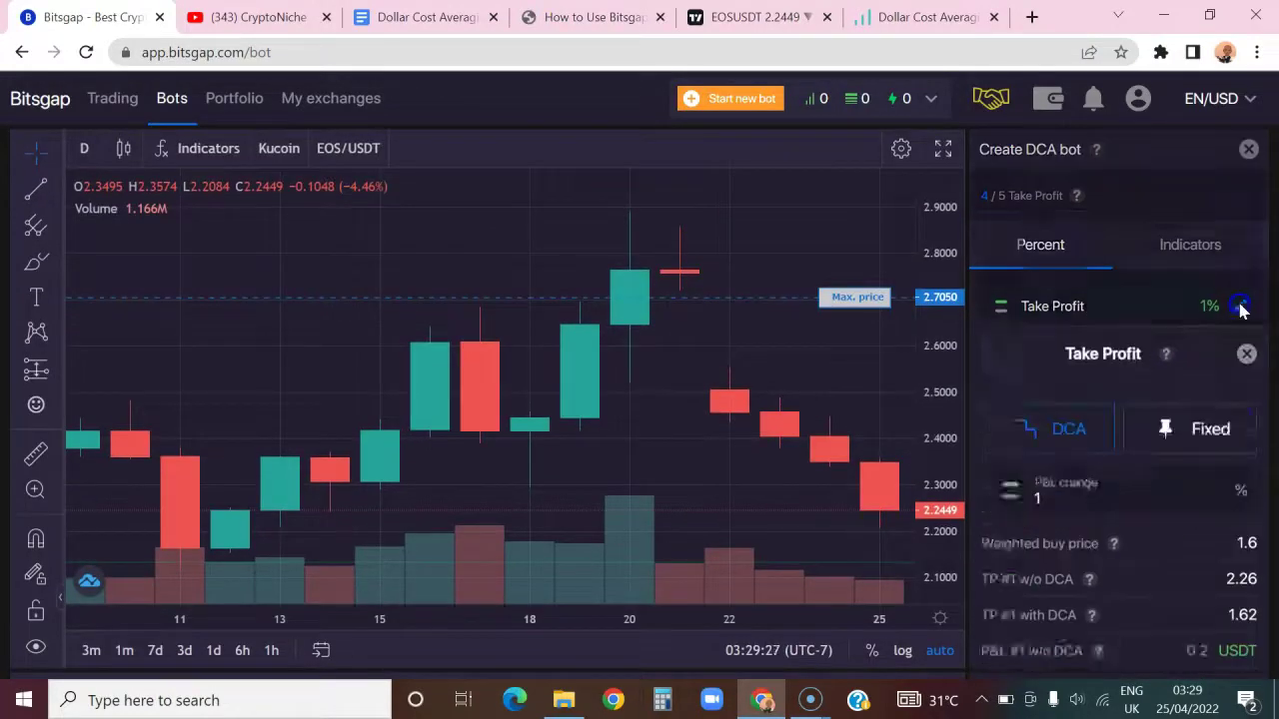
pyautogui.click(1114, 370)
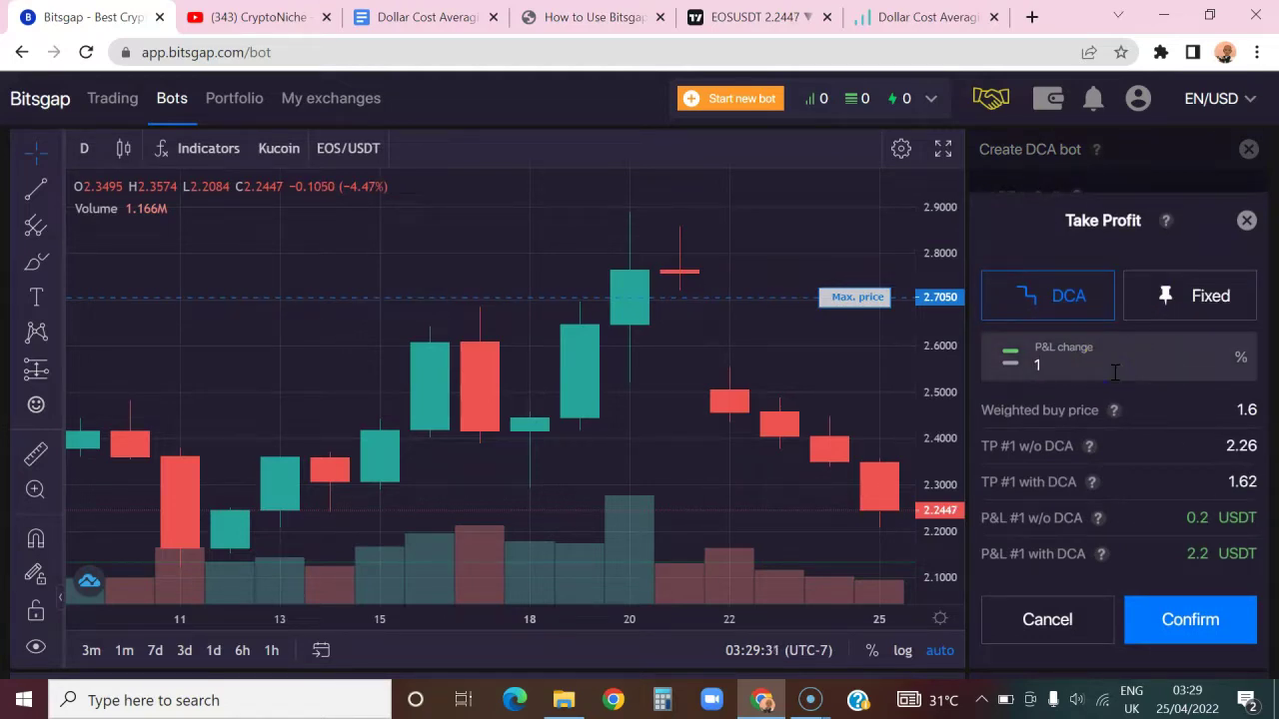
pyautogui.click(1149, 304)
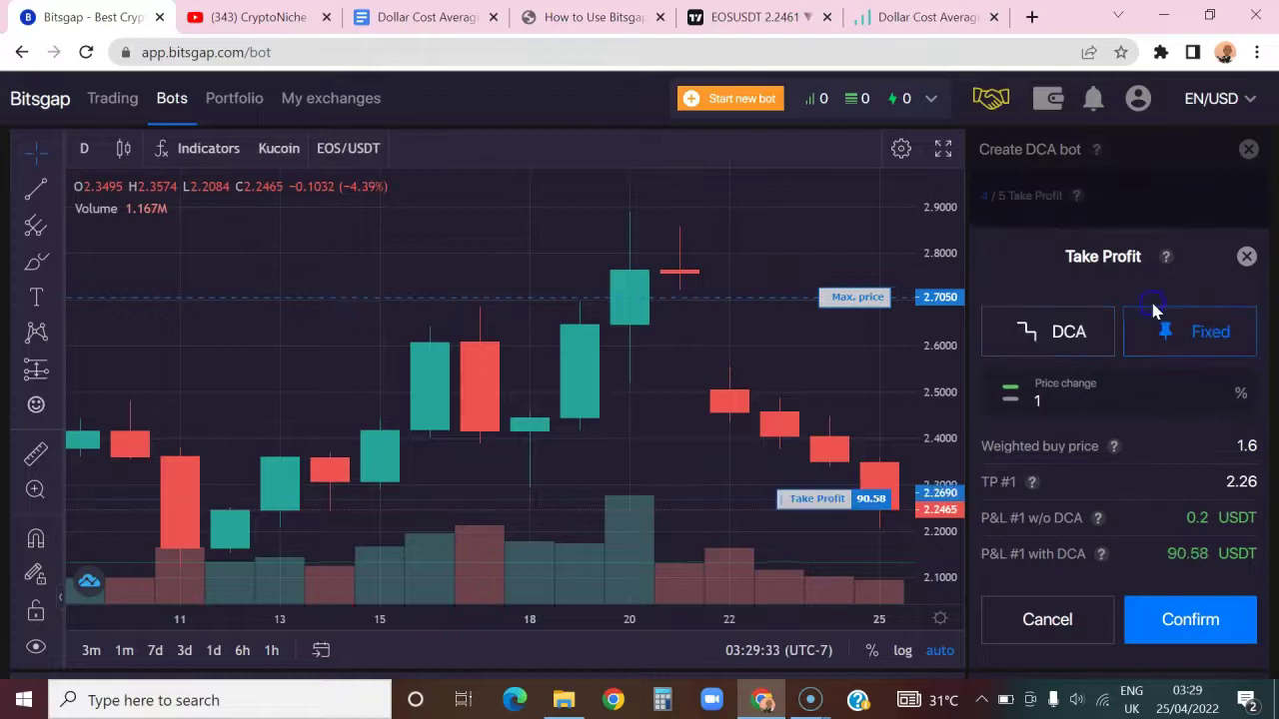
pyautogui.click(1154, 345)
pyautogui.click(1102, 401)
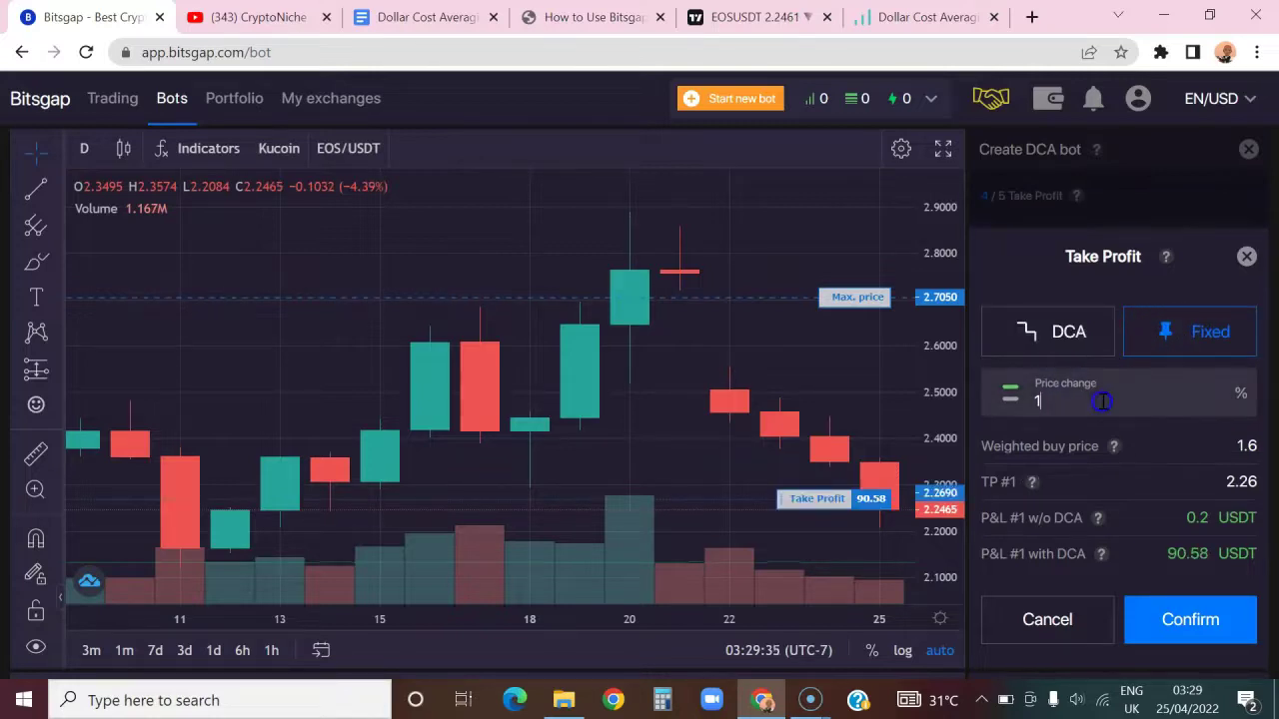
pyautogui.press('BackSpace')
pyautogui.write('5')
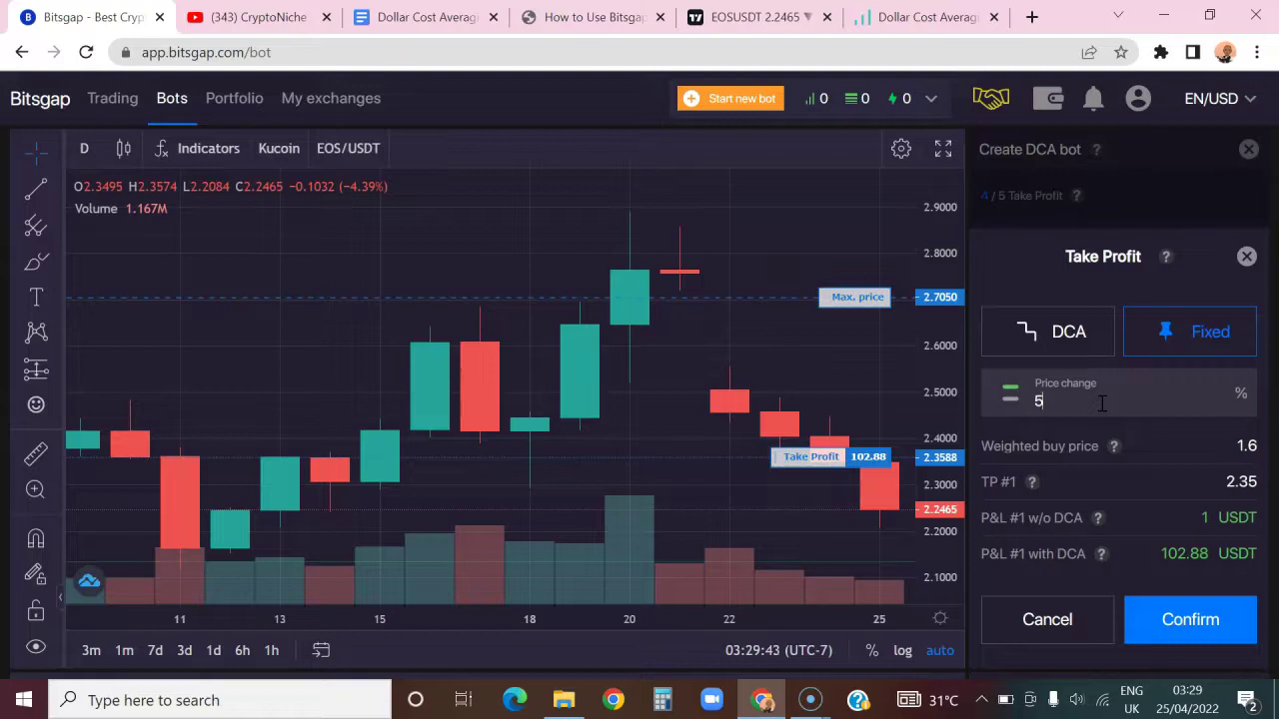
# Compare the P&L with DCA under the Fixed take profit type with the P&L under the DCA type.
pyautogui.moveTo(1219, 565); pyautogui.dragTo(1151, 565)
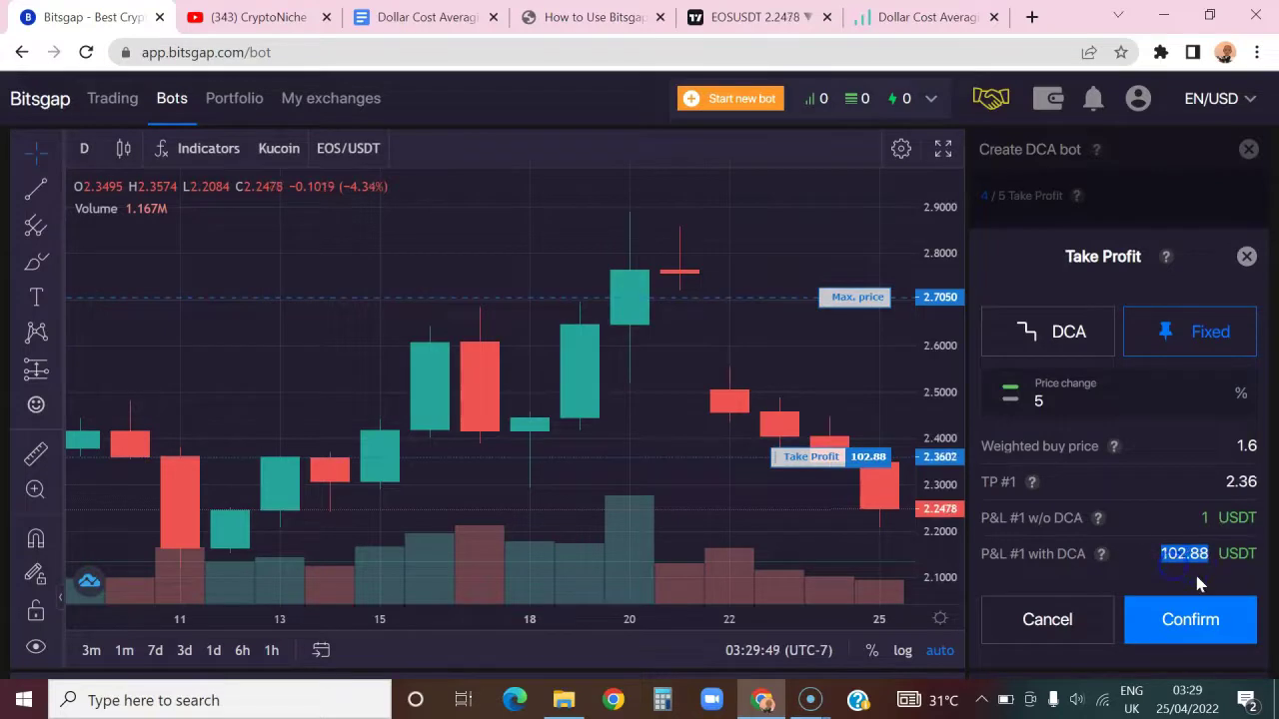
pyautogui.moveTo(1210, 552); pyautogui.dragTo(1144, 560)
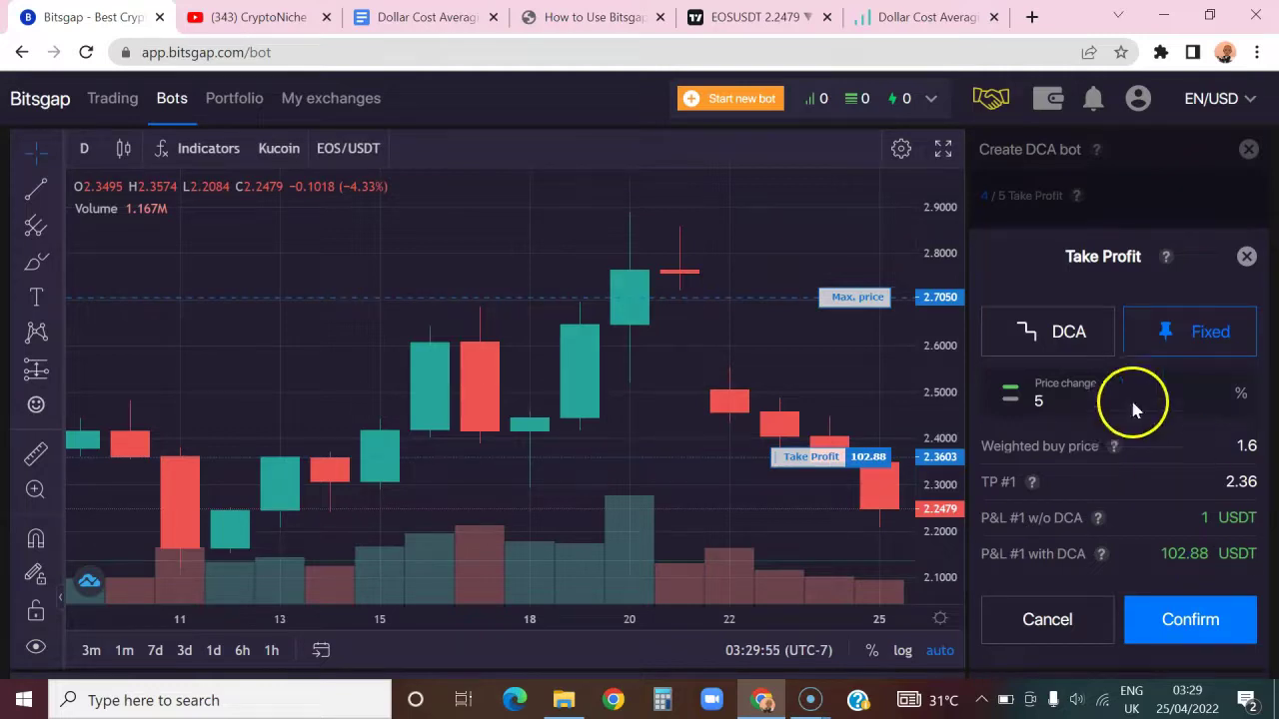
pyautogui.click(1067, 337)
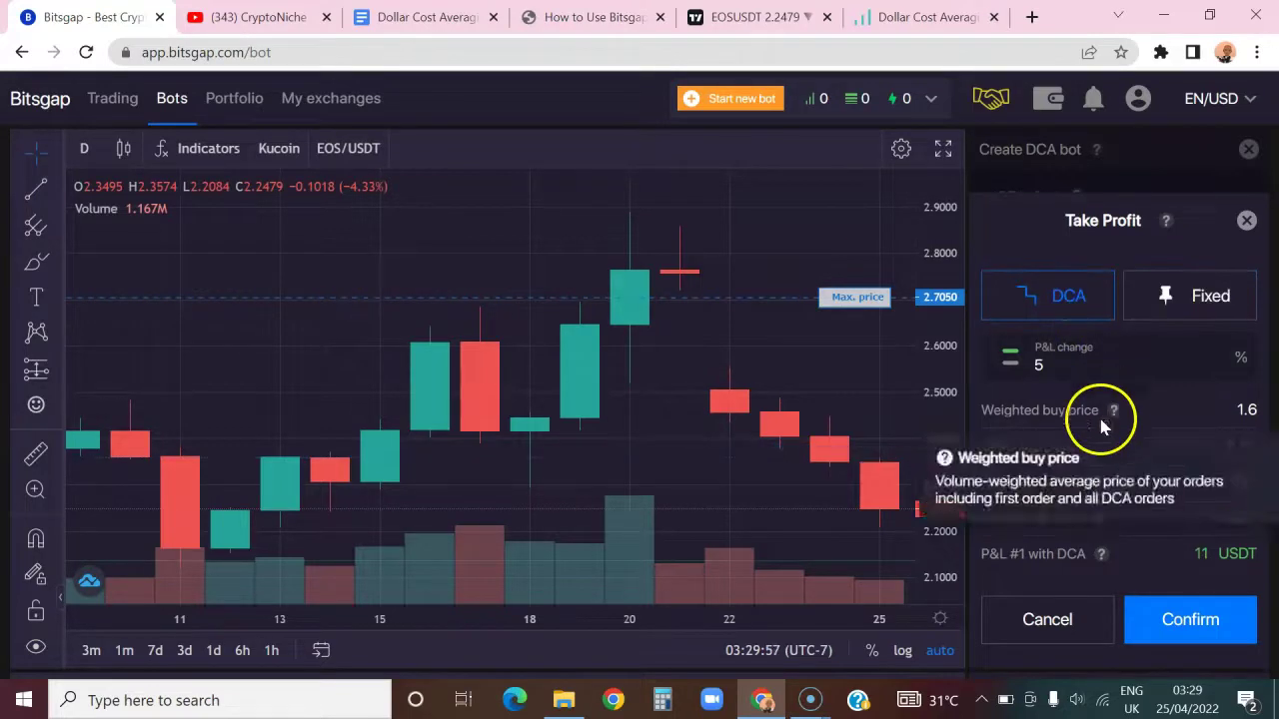
pyautogui.click(1074, 369)
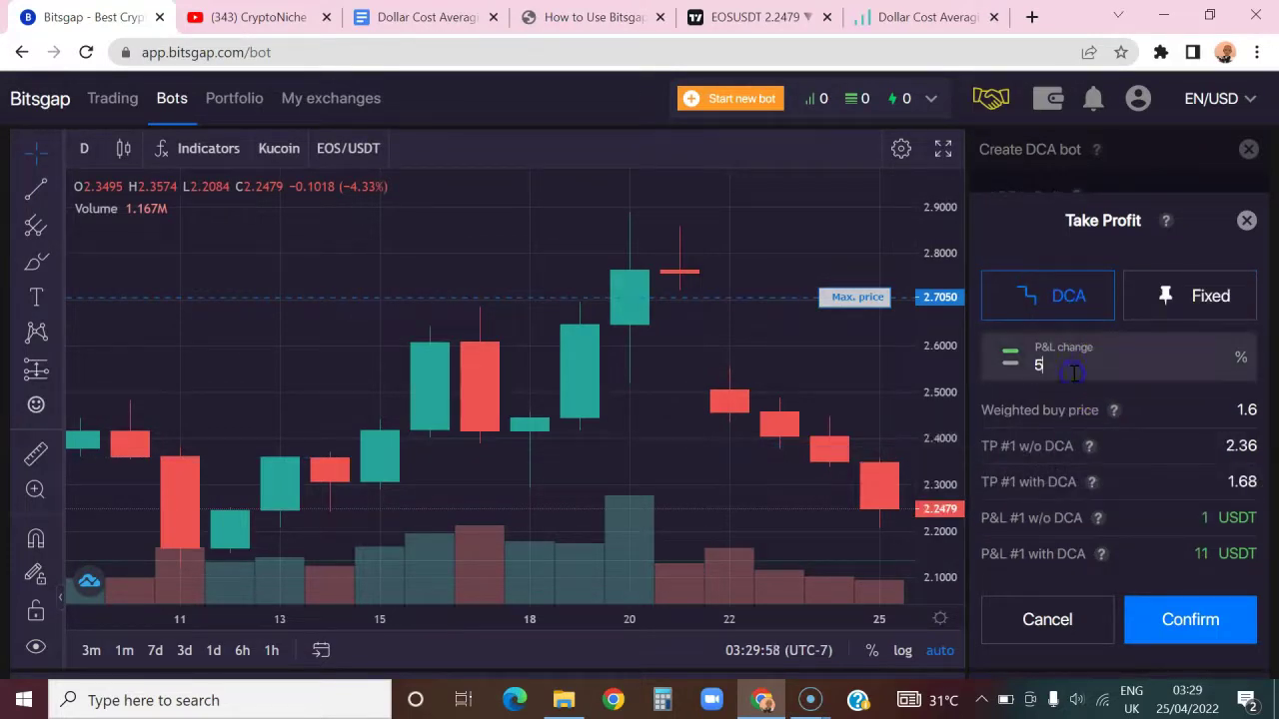
pyautogui.doubleClick(1200, 553)
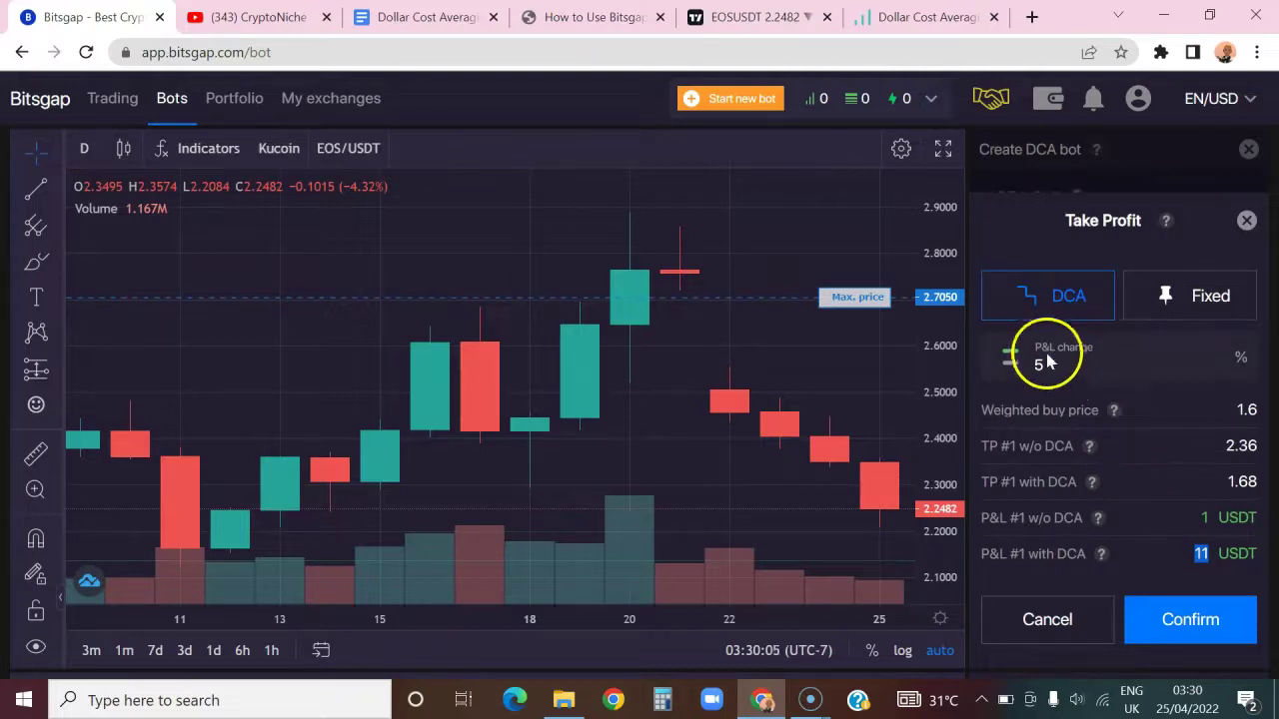
# Return the take profit type to Fixed and confirm it with the 5% price change.
pyautogui.click(1185, 312)
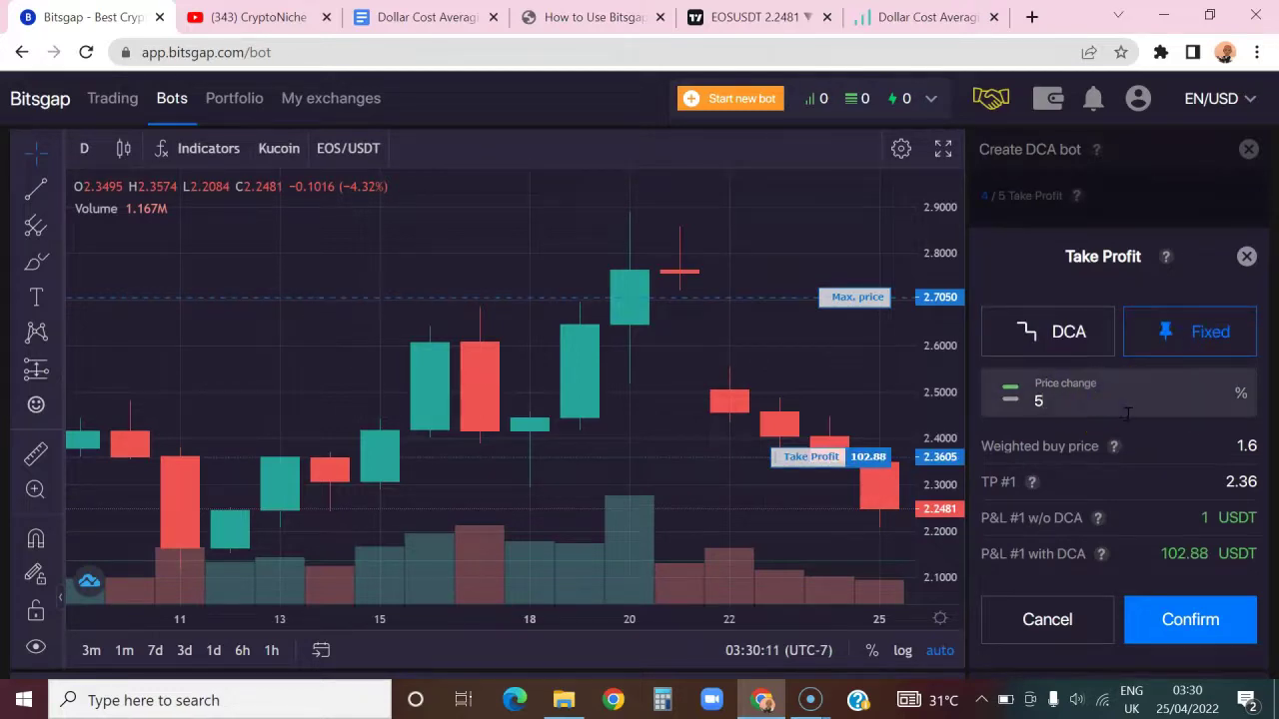
pyautogui.scroll(-1, 1124, 409)
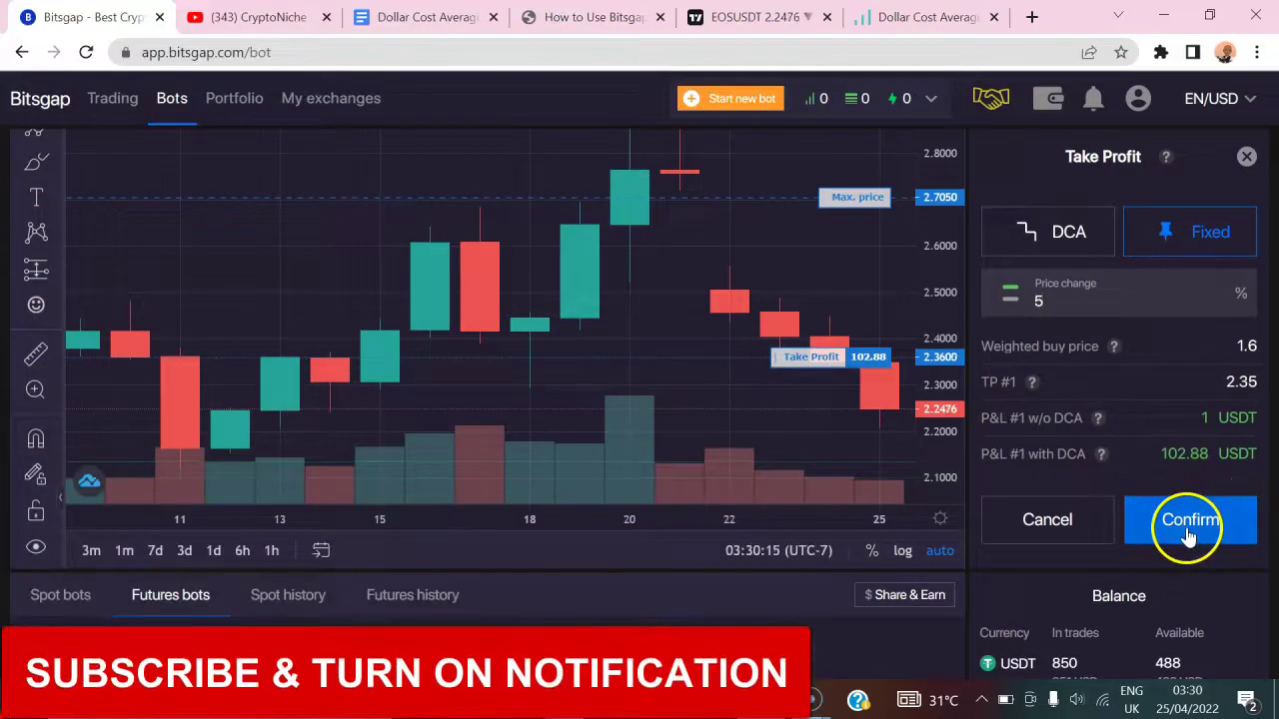
pyautogui.click(1184, 523)
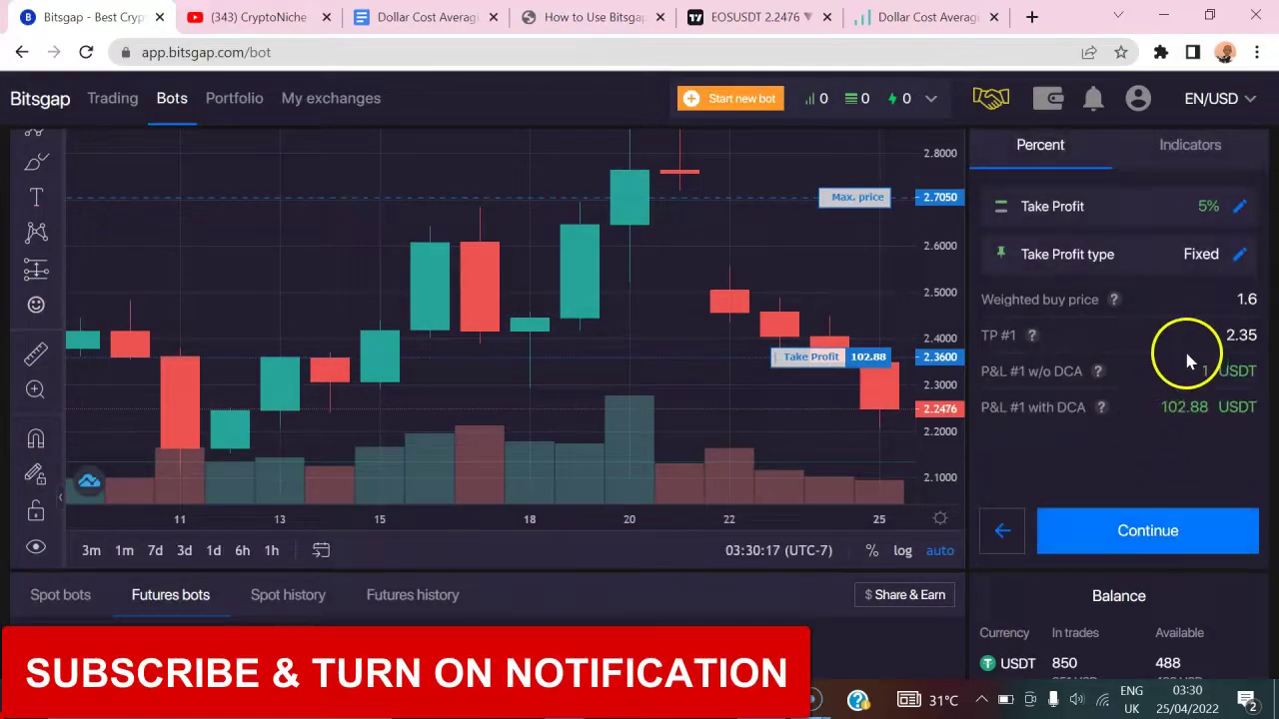
pyautogui.scroll(1, 1159, 395)
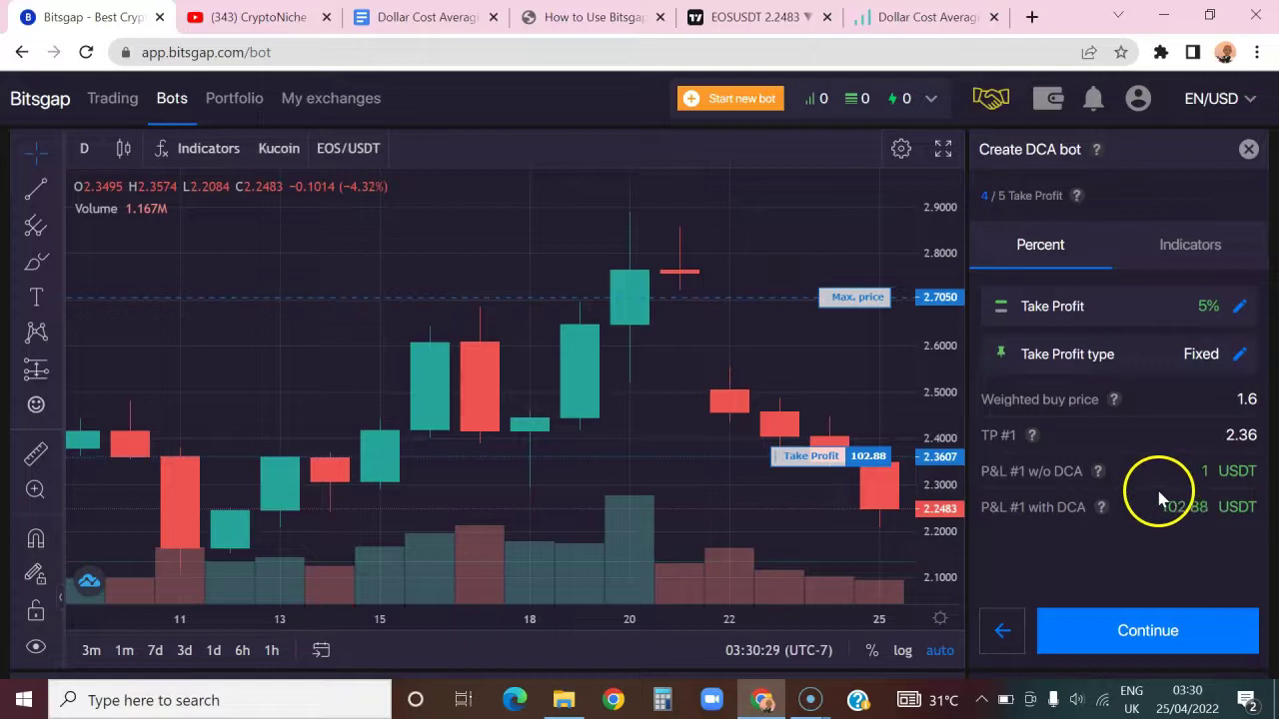
# Continue past the stop loss stage without setting one, open the bot preview and dismiss the two-factor authentication prompt.
pyautogui.click(1159, 632)
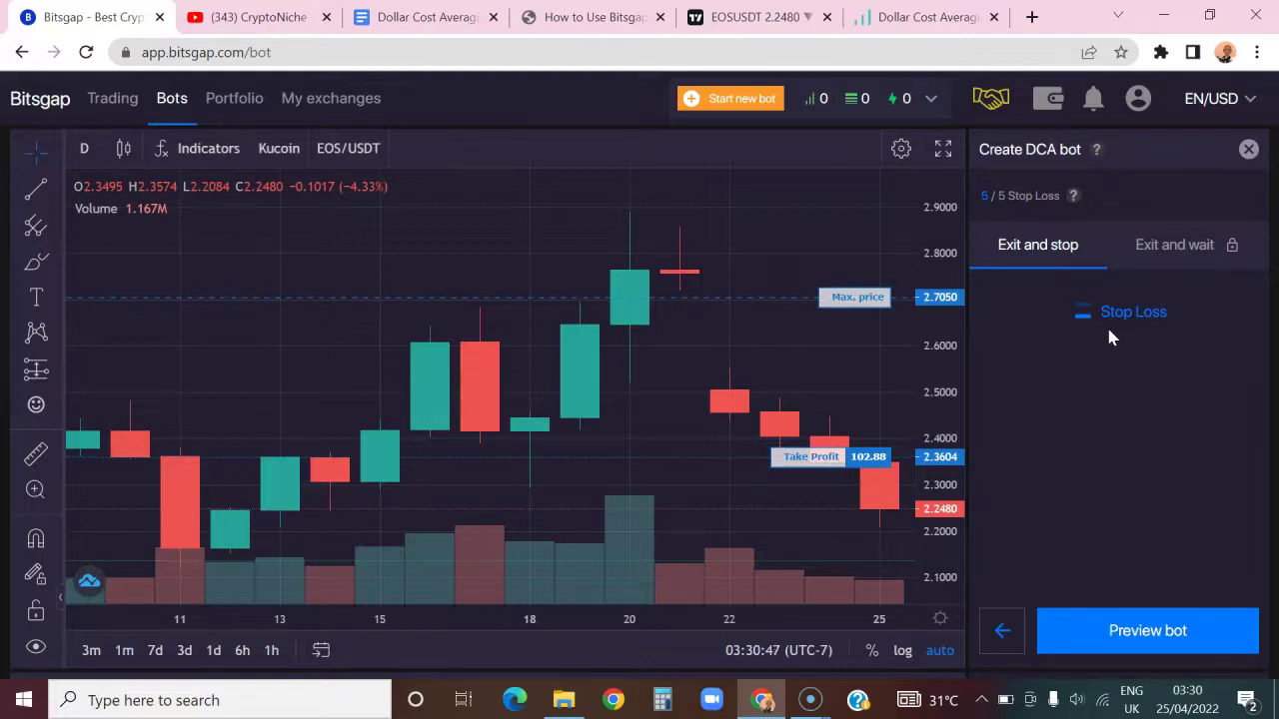
pyautogui.click(1139, 316)
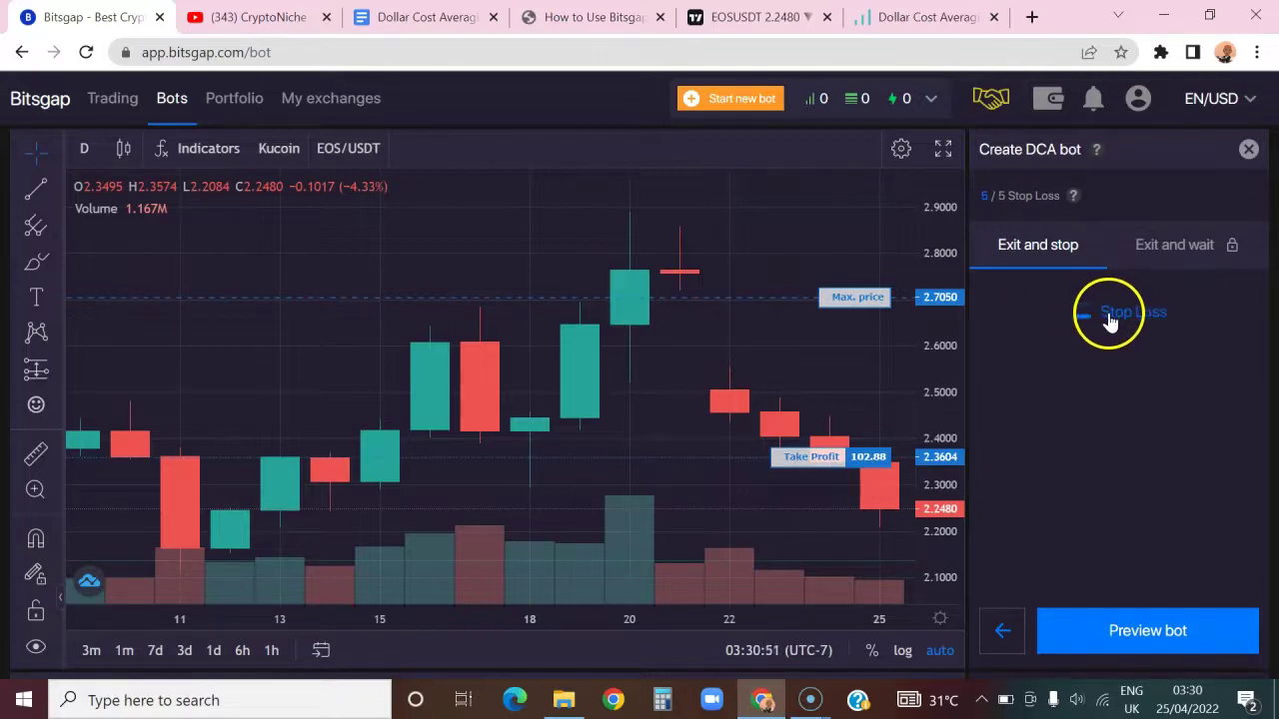
pyautogui.click(1130, 641)
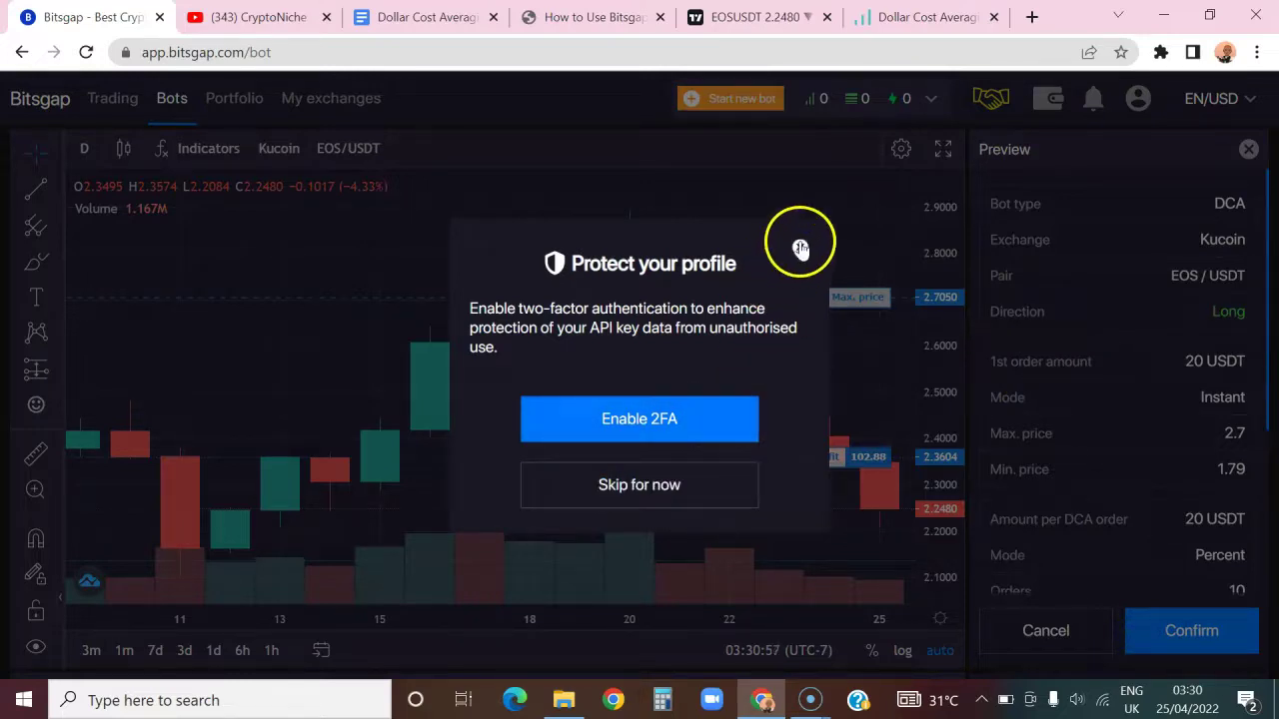
pyautogui.click(800, 248)
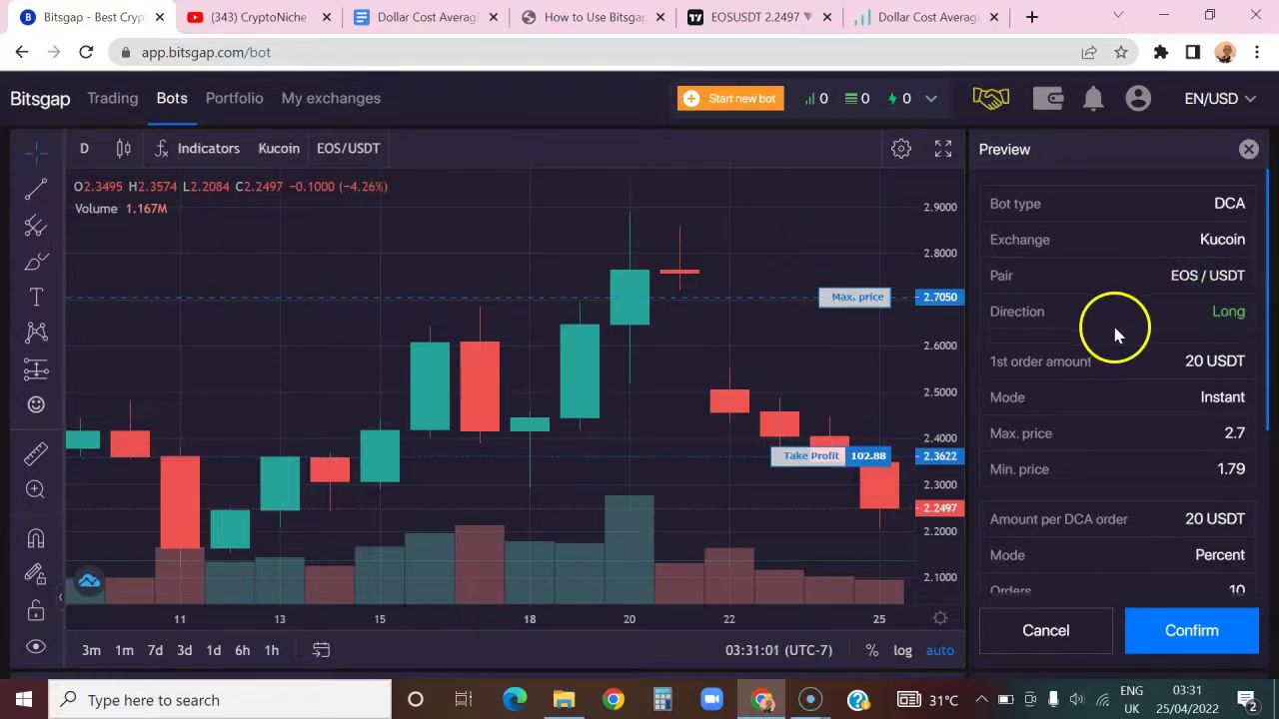
# Review the previewed order, step and take profit settings and confirm them to start the EOS/USDT DCA bot.
pyautogui.scroll(-3, 1113, 324)
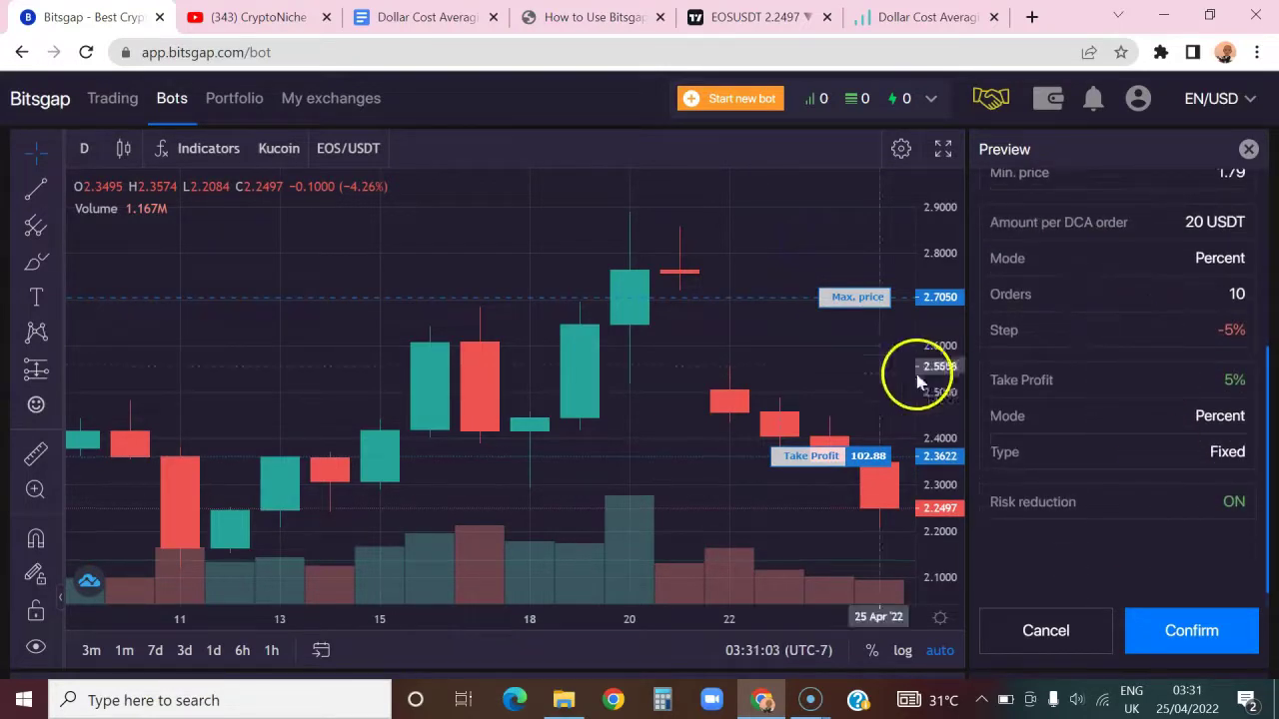
pyautogui.doubleClick(1227, 330)
pyautogui.doubleClick(1234, 379)
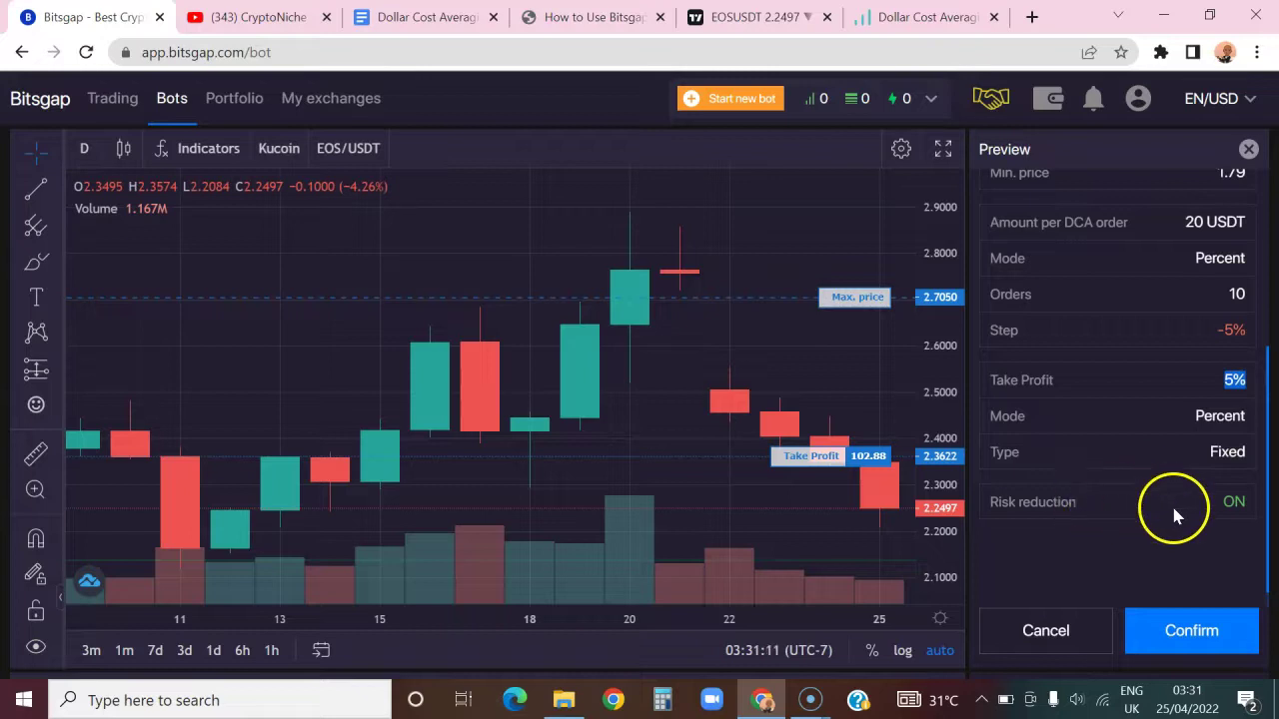
pyautogui.scroll(3, 1170, 505)
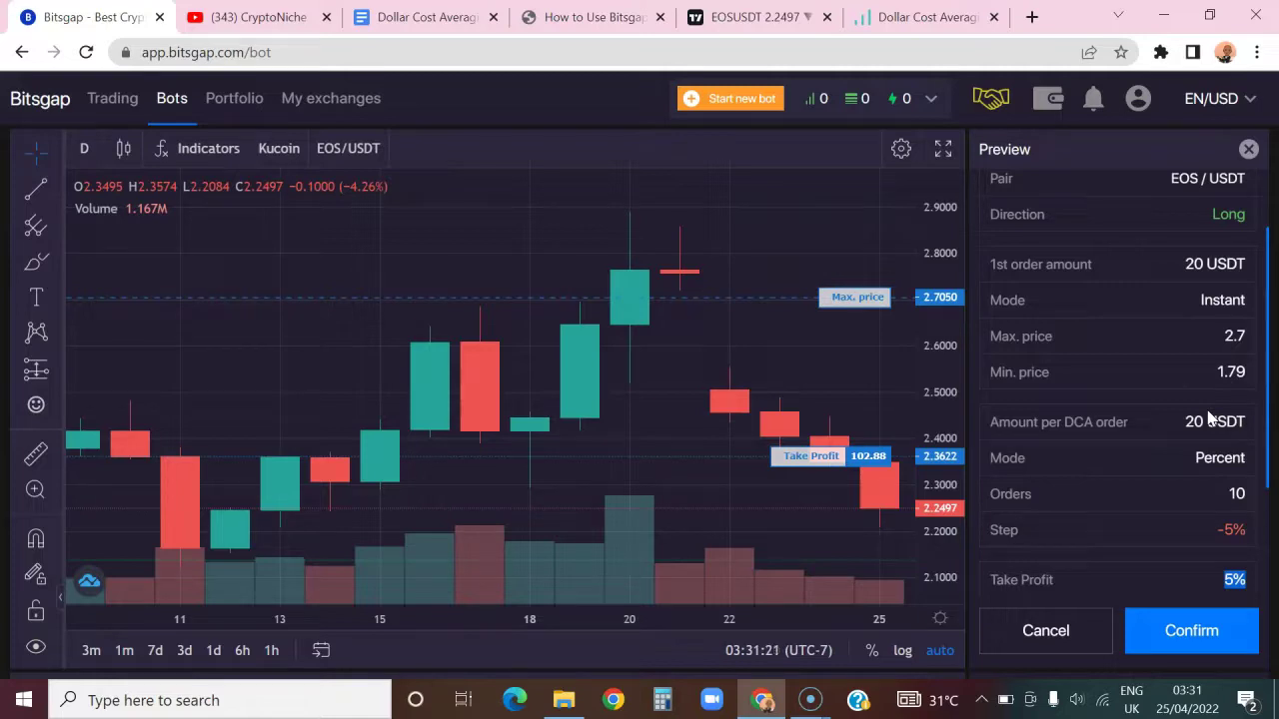
pyautogui.scroll(-2, 1209, 420)
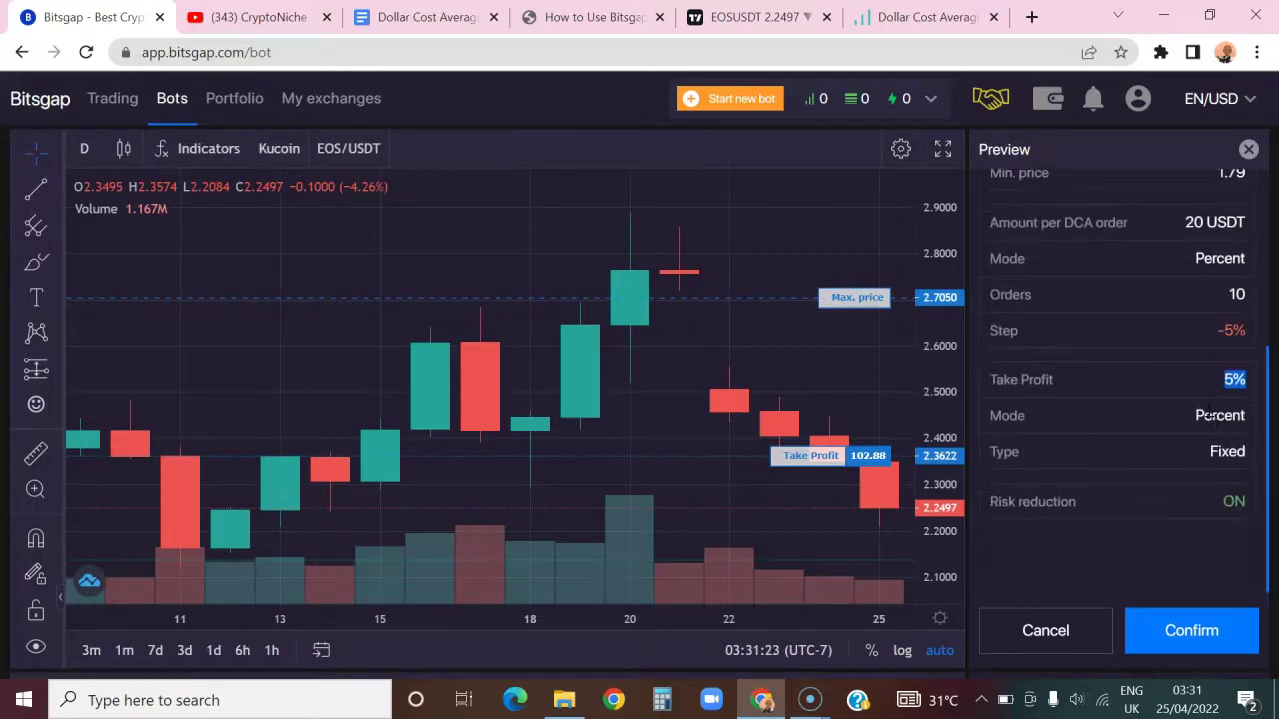
pyautogui.scroll(-1, 1274, 559)
pyautogui.scroll(-3, 1273, 559)
pyautogui.click(1206, 328)
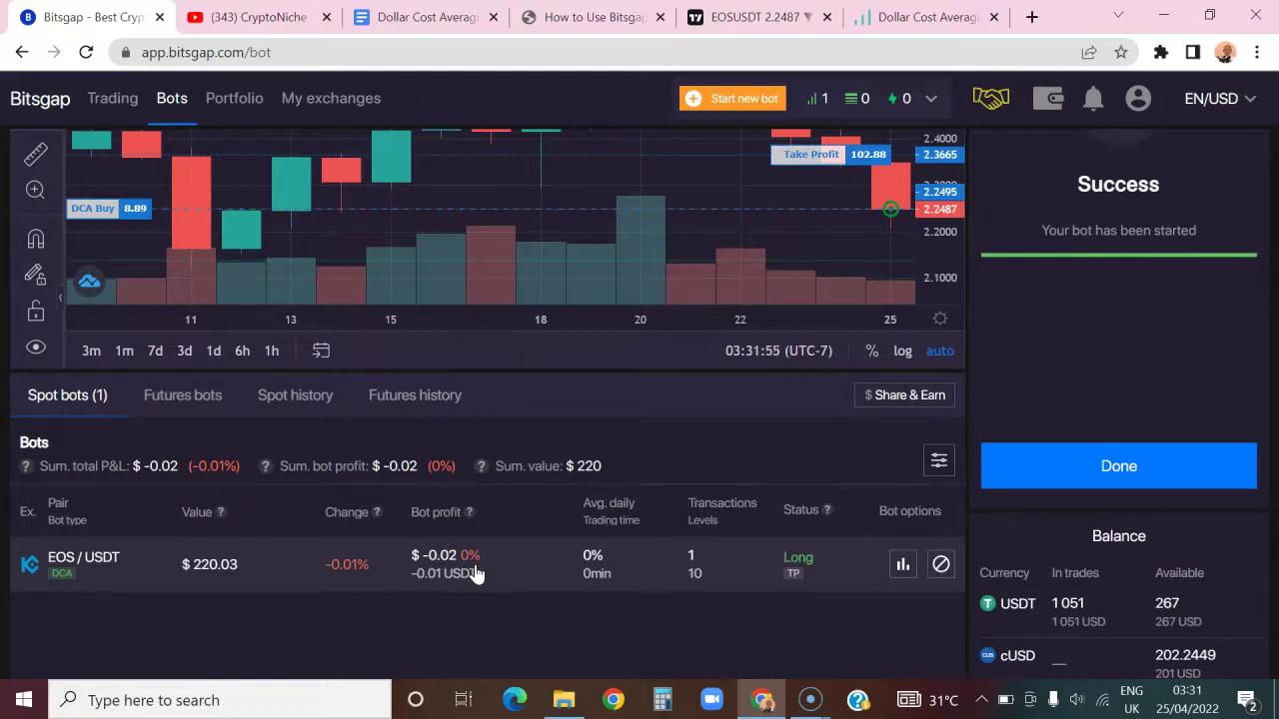
# Check the started bot in the spot bots list, then close the start confirmation to show the DCA bot details.
pyautogui.scroll(2, 475, 572)
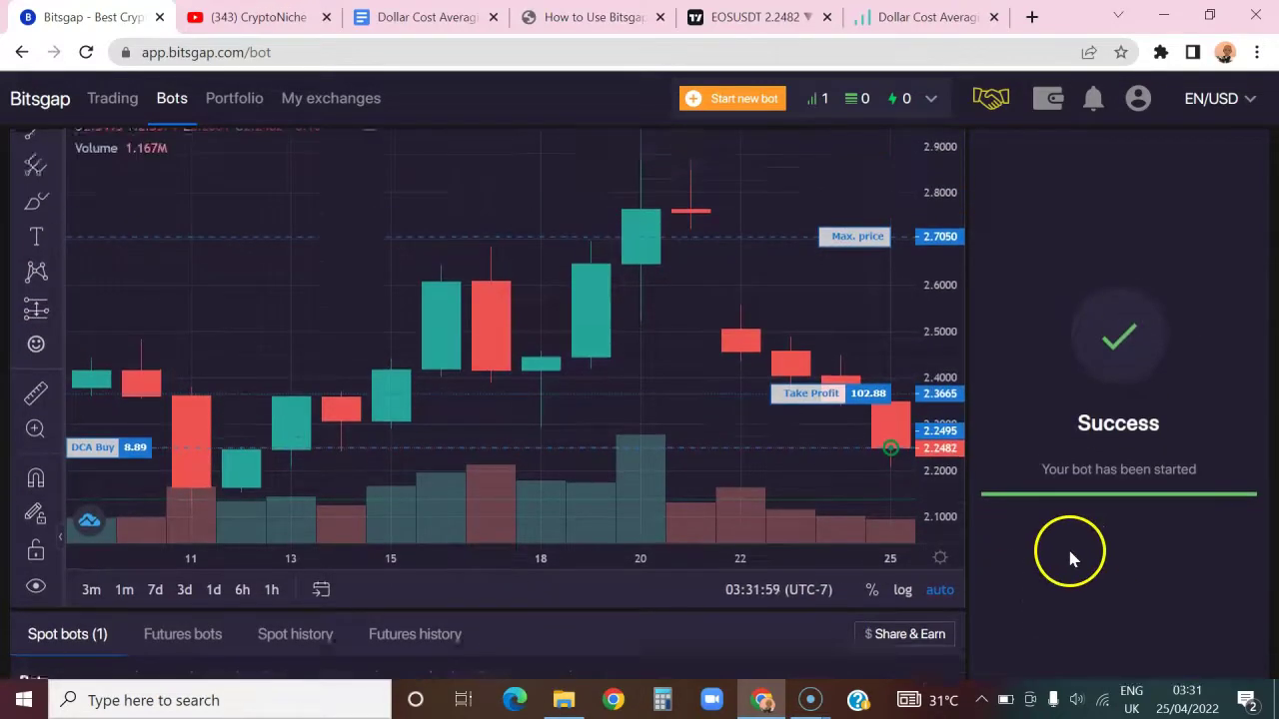
pyautogui.scroll(1, 1059, 544)
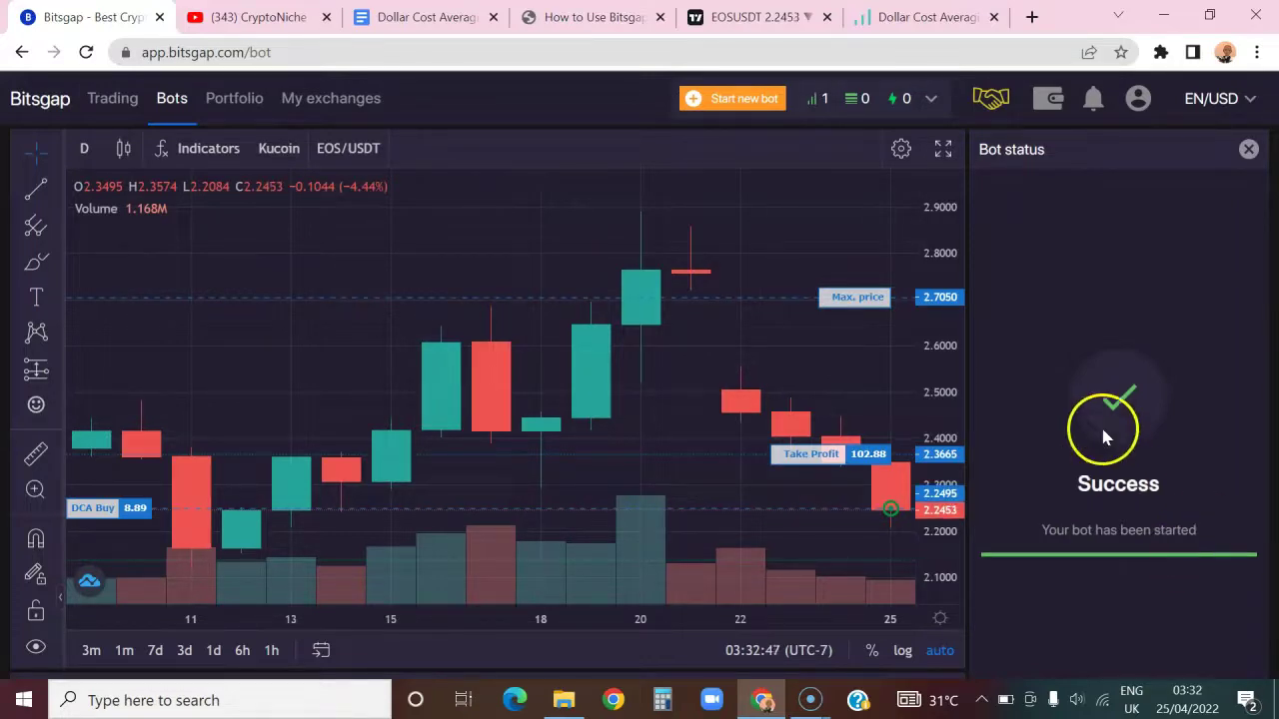
pyautogui.scroll(-3, 1102, 427)
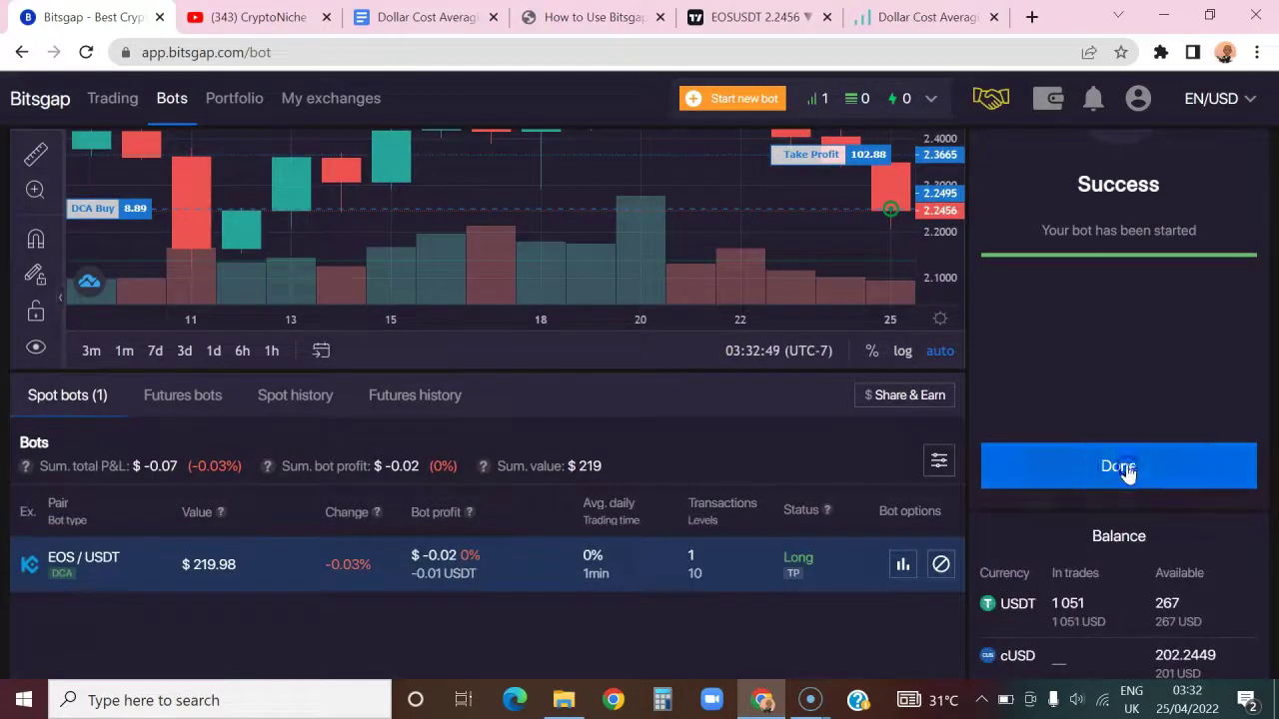
pyautogui.click(1128, 470)
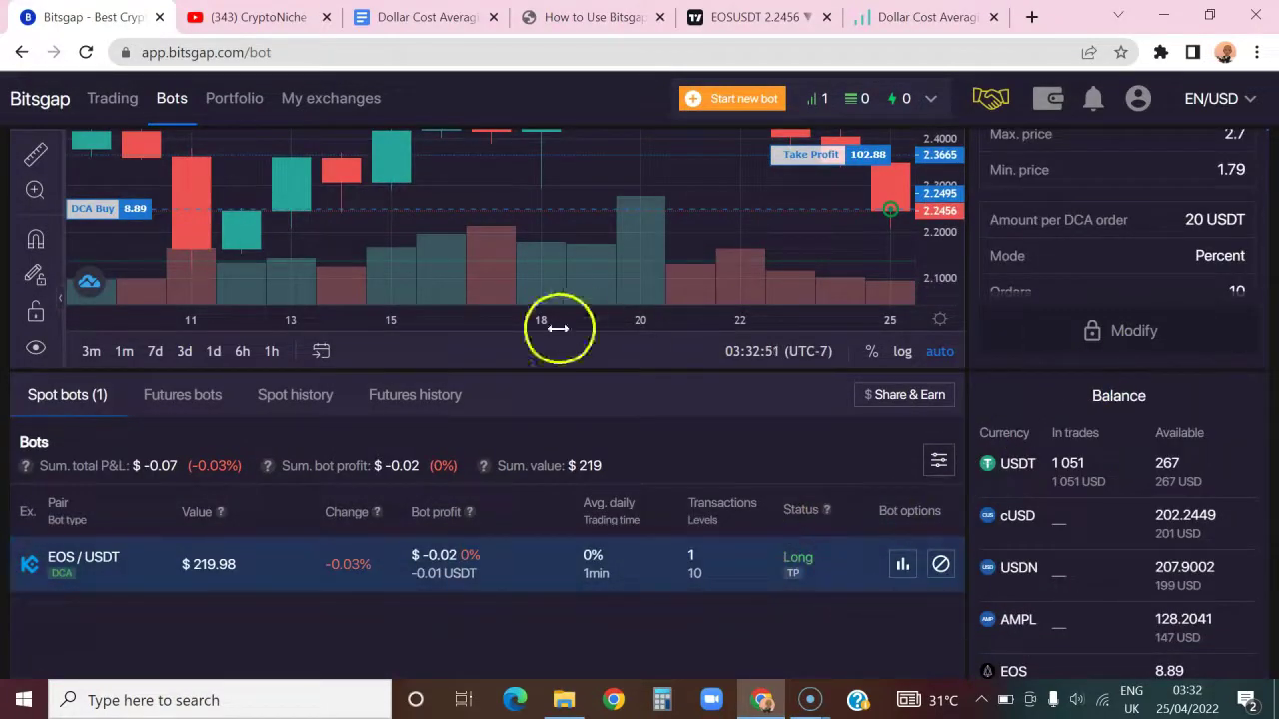
pyautogui.scroll(3, 702, 467)
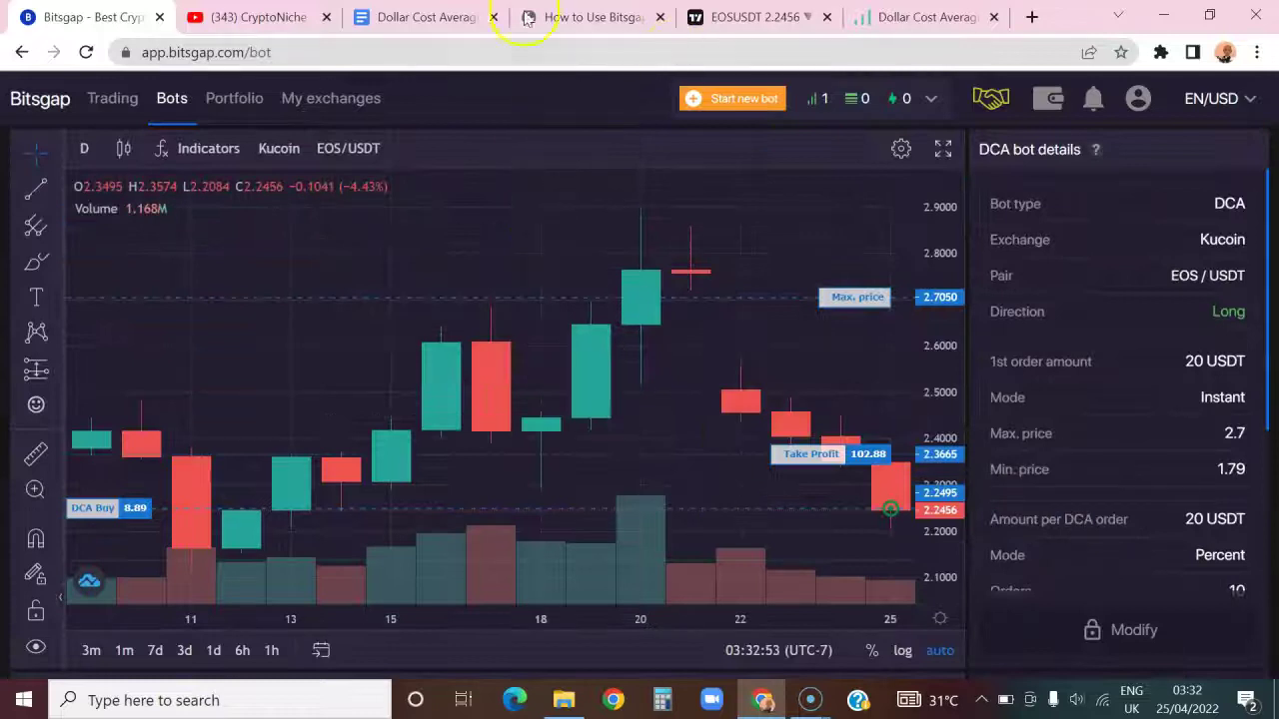